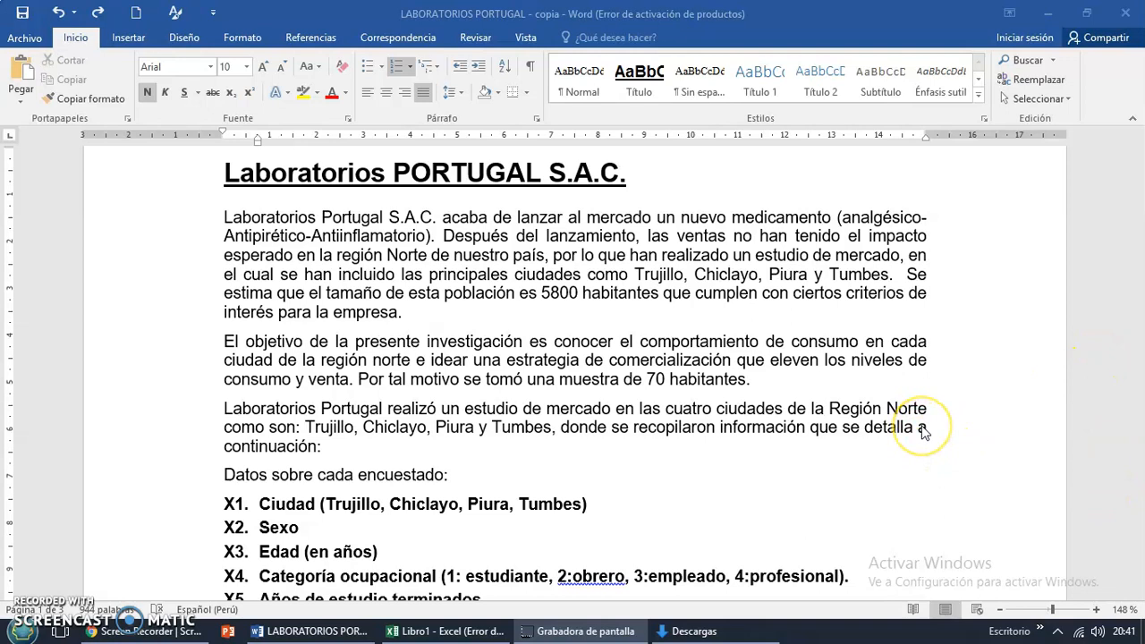
Highlight the X4 Categoría ocupacional line in the survey variable list in yellow.
left_click(1140, 391)
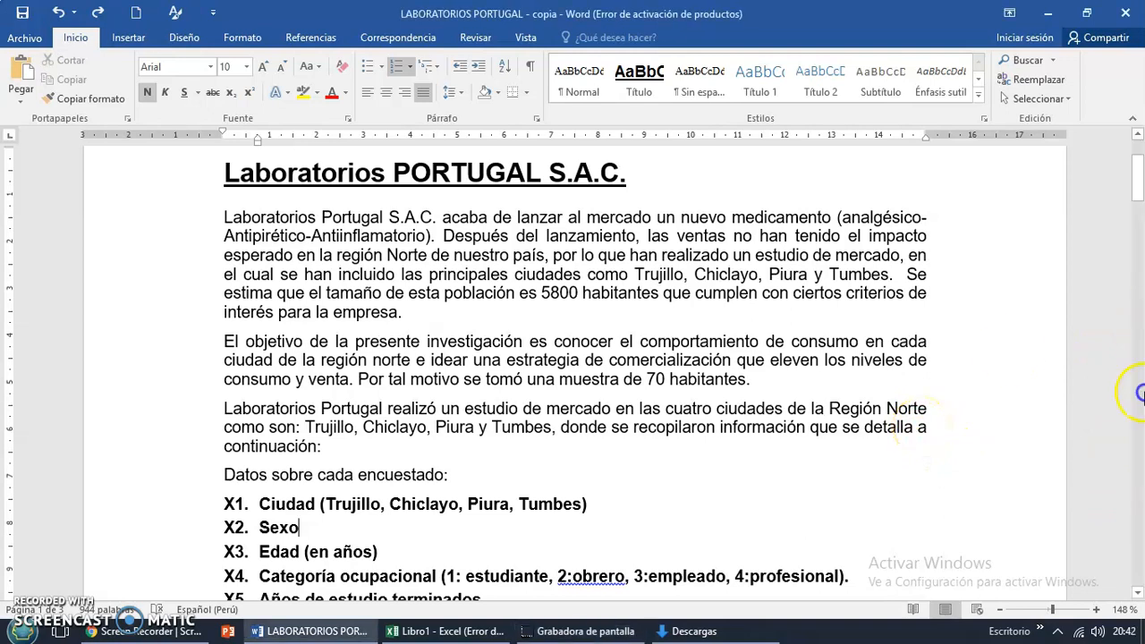
left_click_drag(1139, 188, 1139, 223)
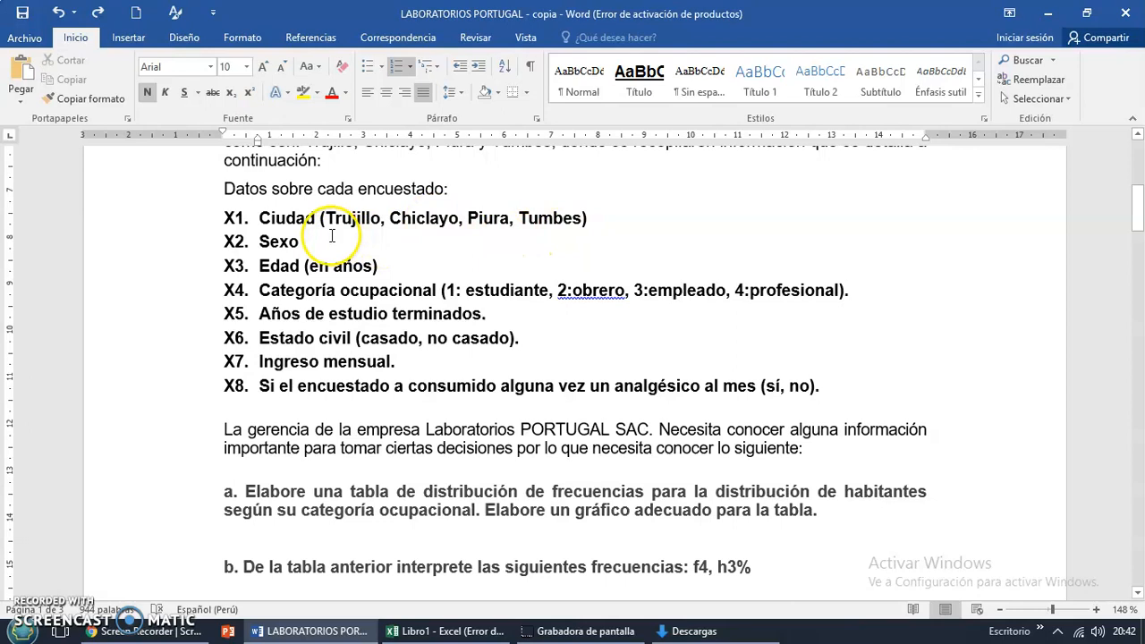
left_click(317, 287)
left_click_drag(1141, 223, 1141, 234)
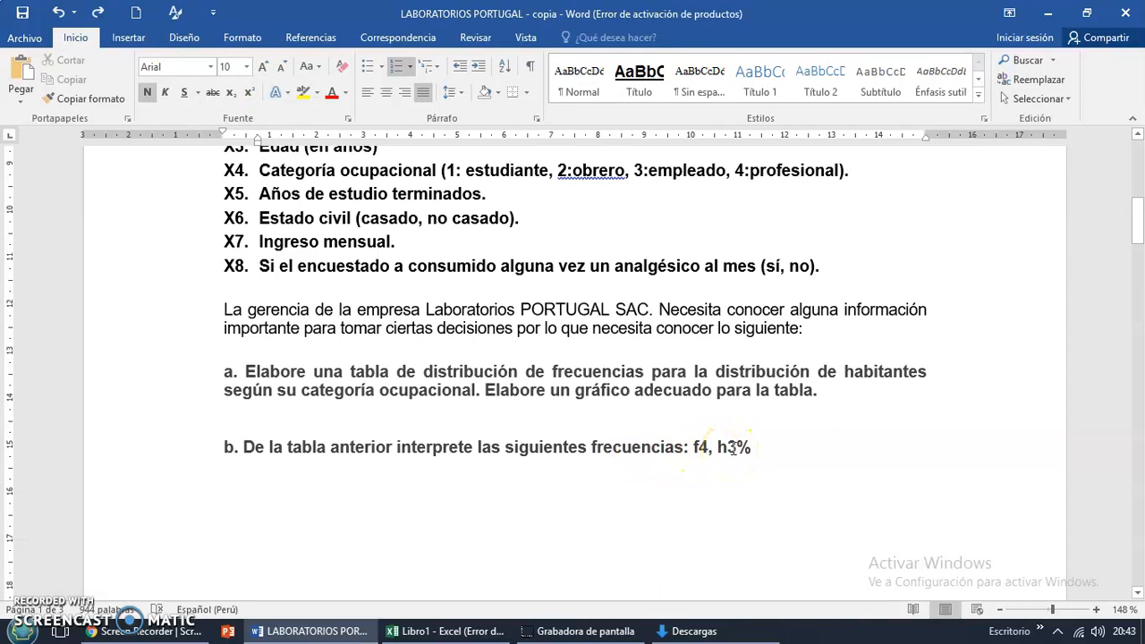
left_click_drag(1141, 200, 1141, 190)
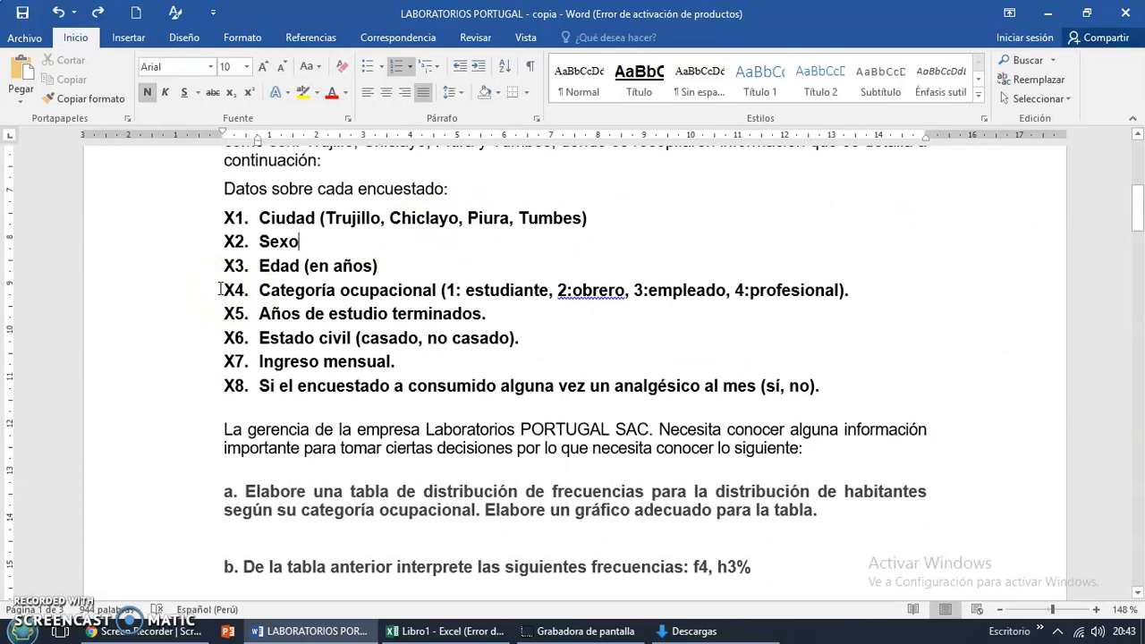
left_click_drag(220, 289, 852, 296)
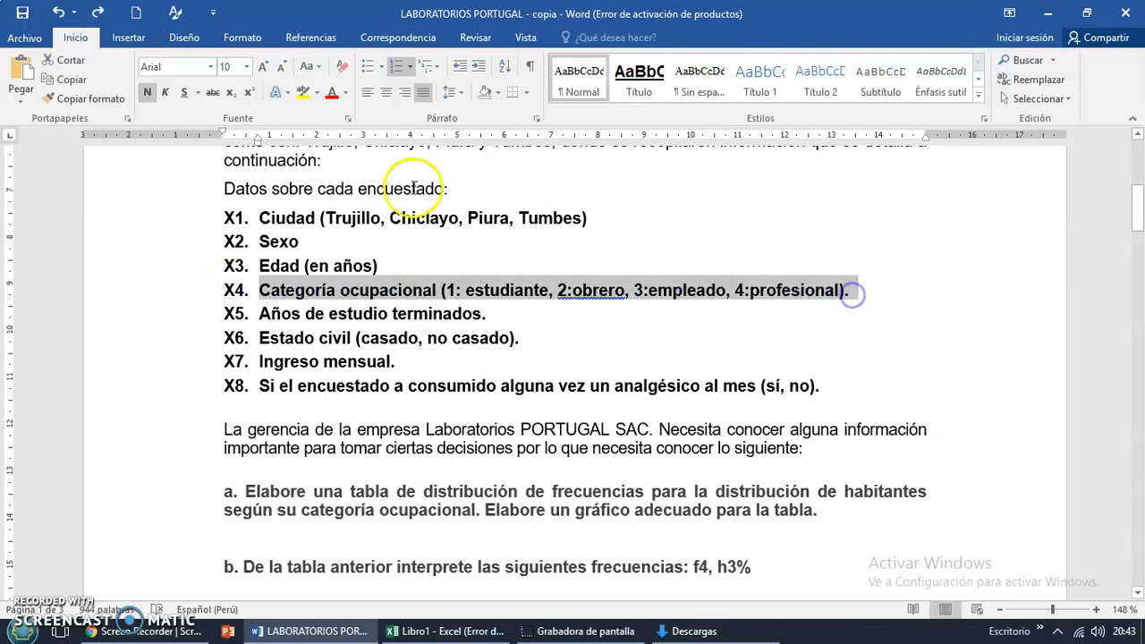
left_click(304, 92)
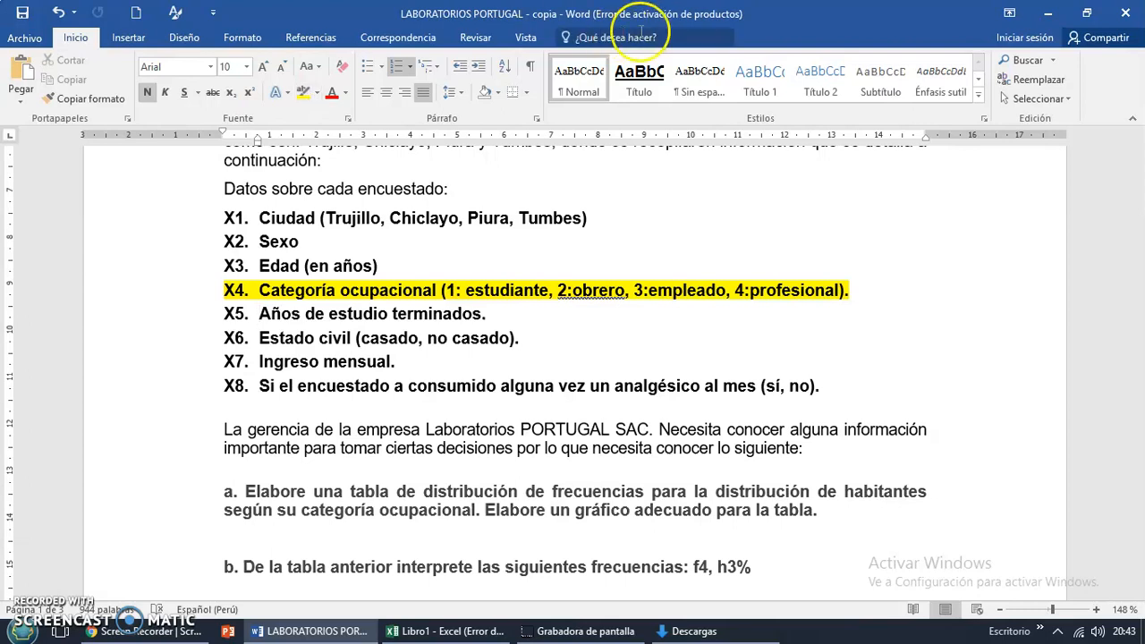
Insert blank lines above the survey data table to push it onto the next page.
left_click_drag(1141, 234, 1139, 285)
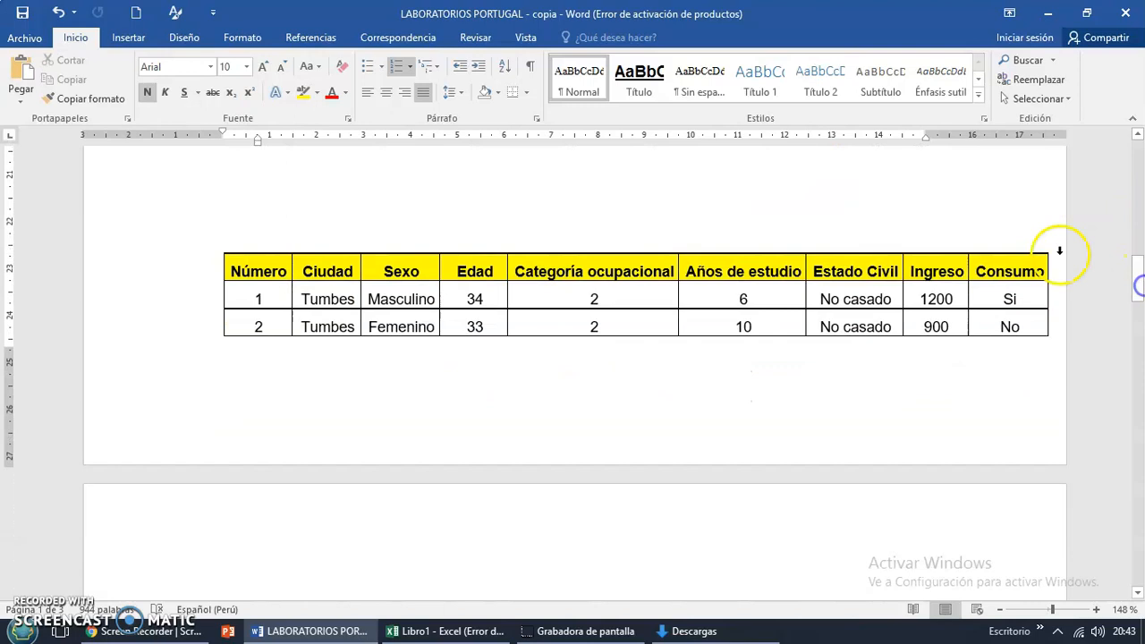
left_click(1011, 232)
key("ctrl+z")
key("ctrl+z")
key("ctrl+z")
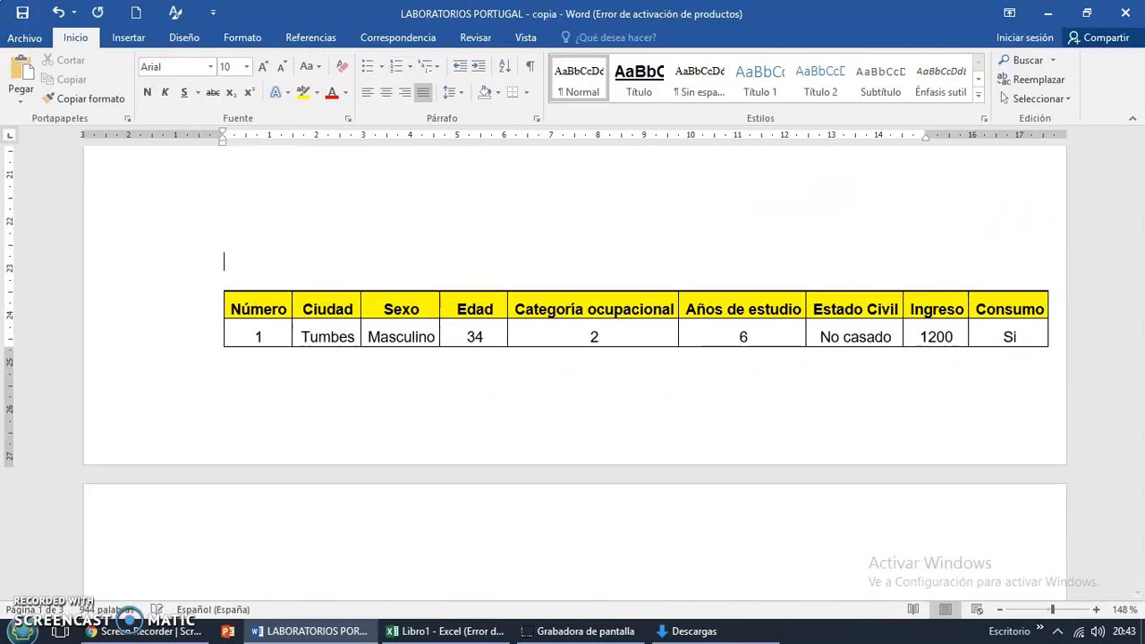
key("ctrl+z")
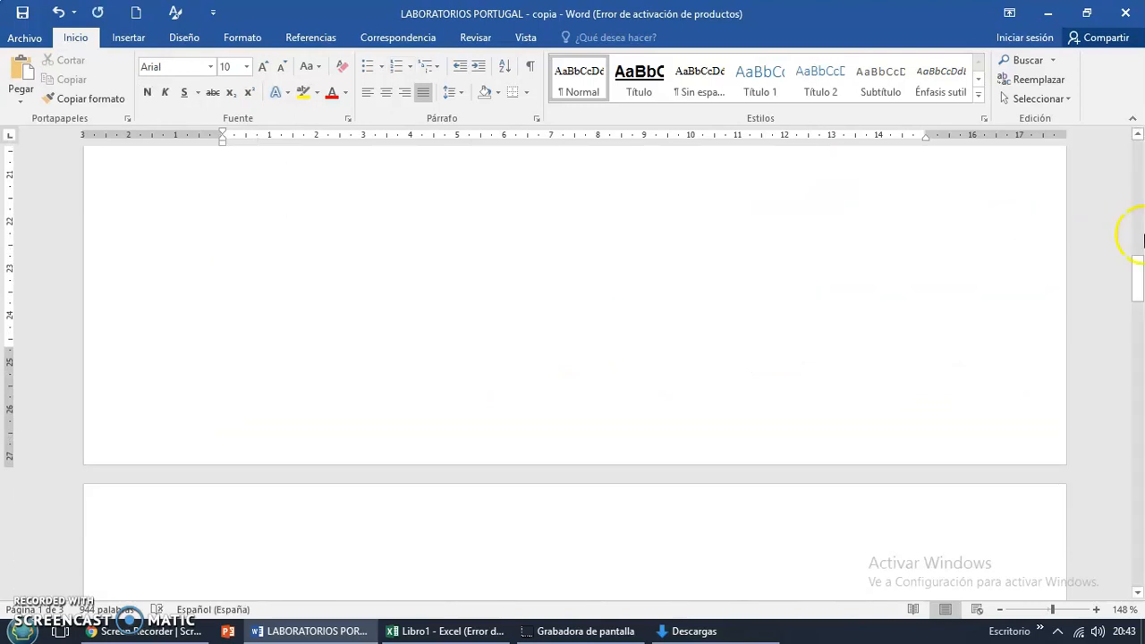
Color the Categoría ocupacional header of the survey data table red.
left_click_drag(1138, 291, 1140, 338)
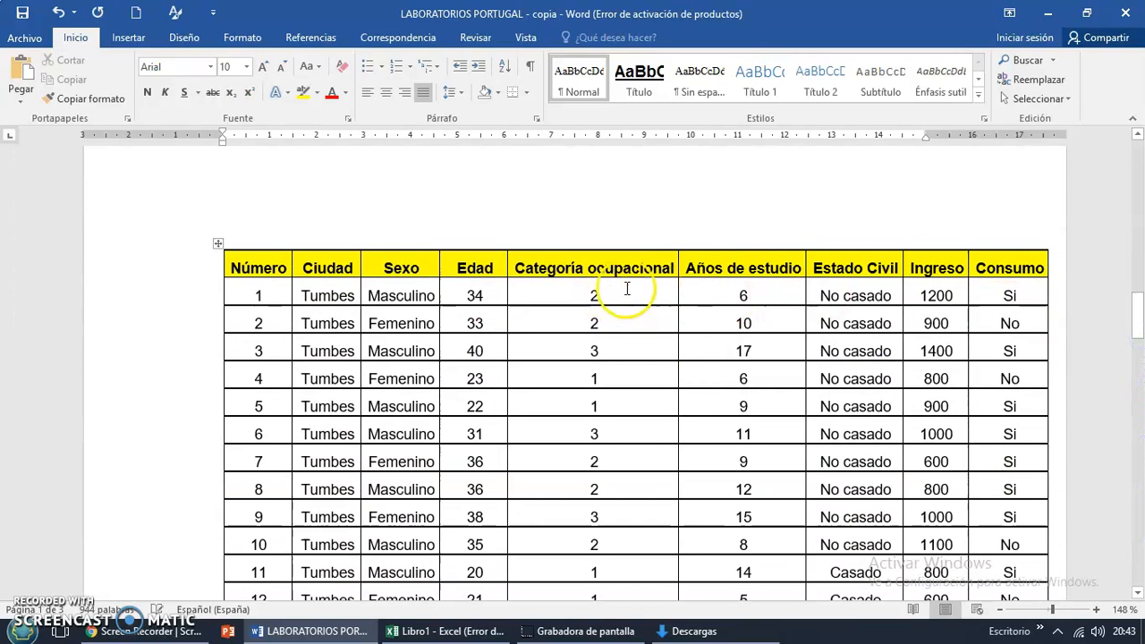
left_click_drag(516, 268, 677, 273)
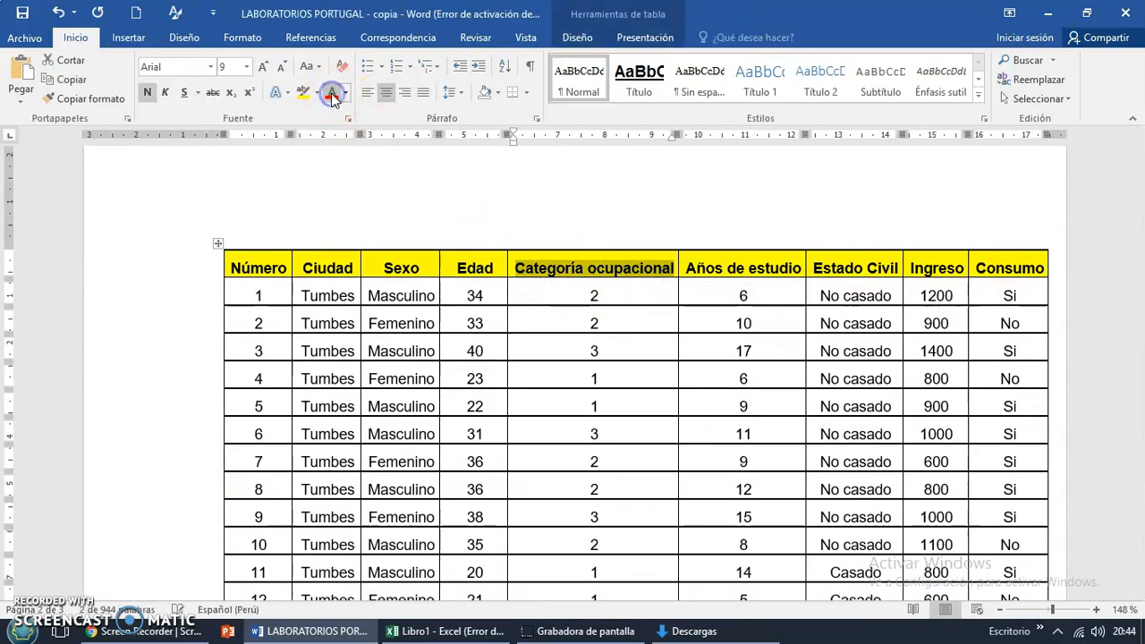
left_click(333, 95)
left_click(542, 299)
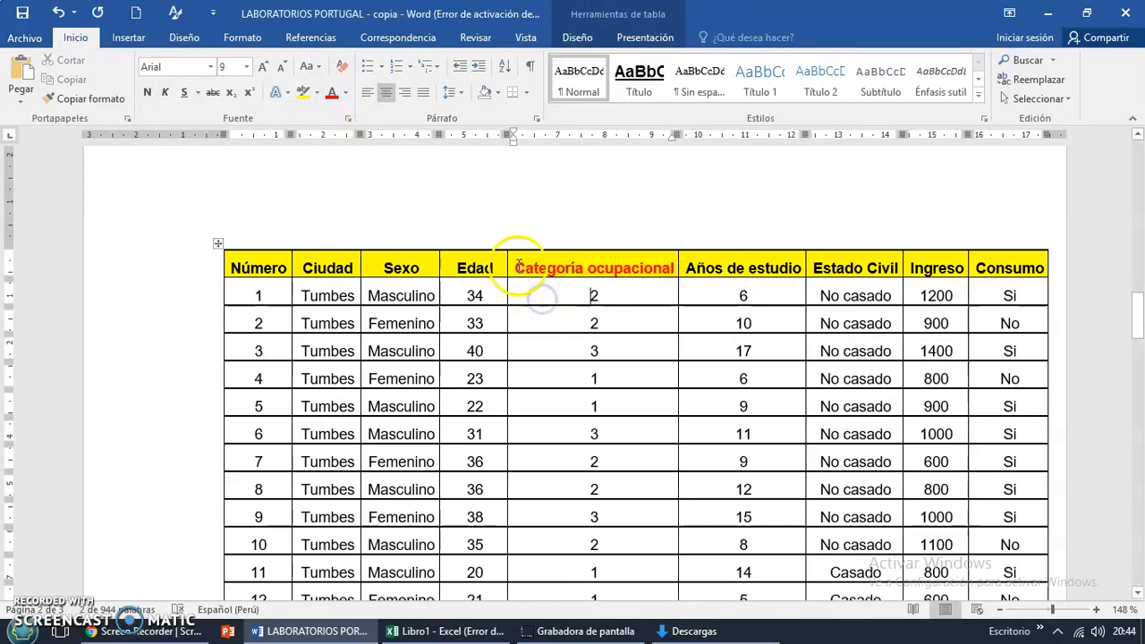
Copy the whole Categoría ocupacional column, header included, and paste it at cell A1 of the blank workbook Libro1 in Excel.
left_click_drag(518, 268, 638, 421)
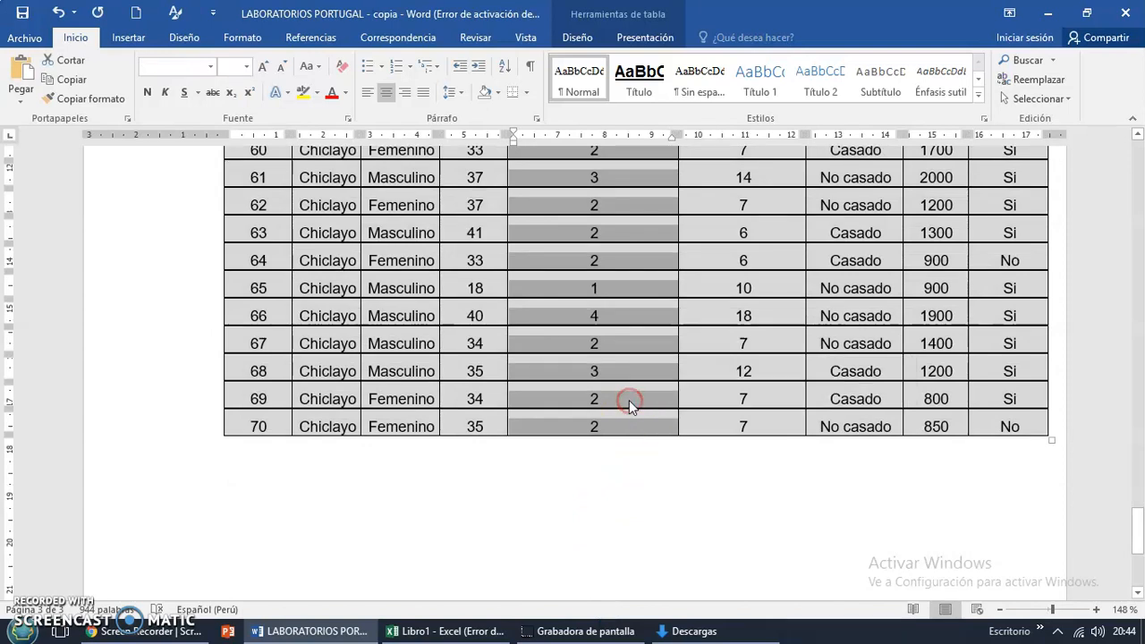
right_click(629, 401)
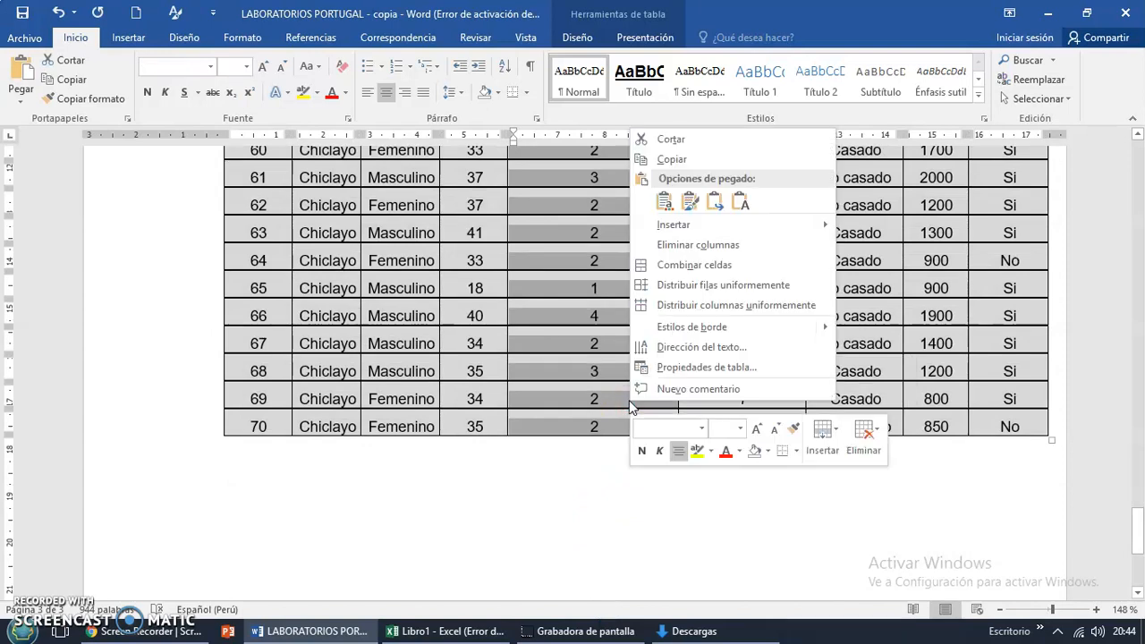
left_click(669, 160)
left_click(447, 631)
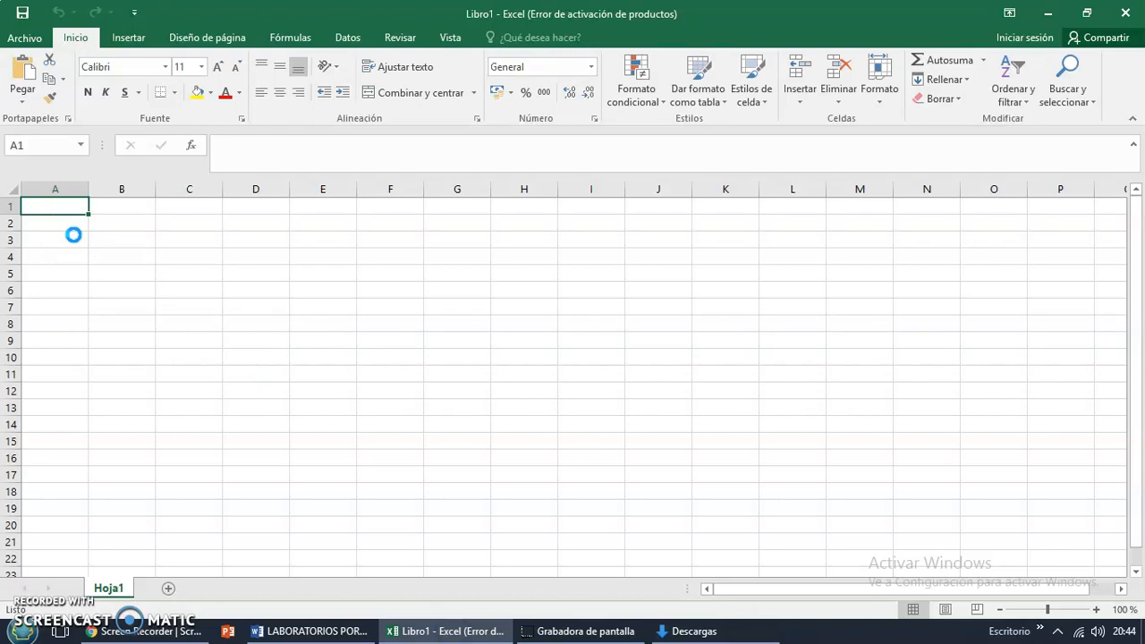
key("ctrl+v")
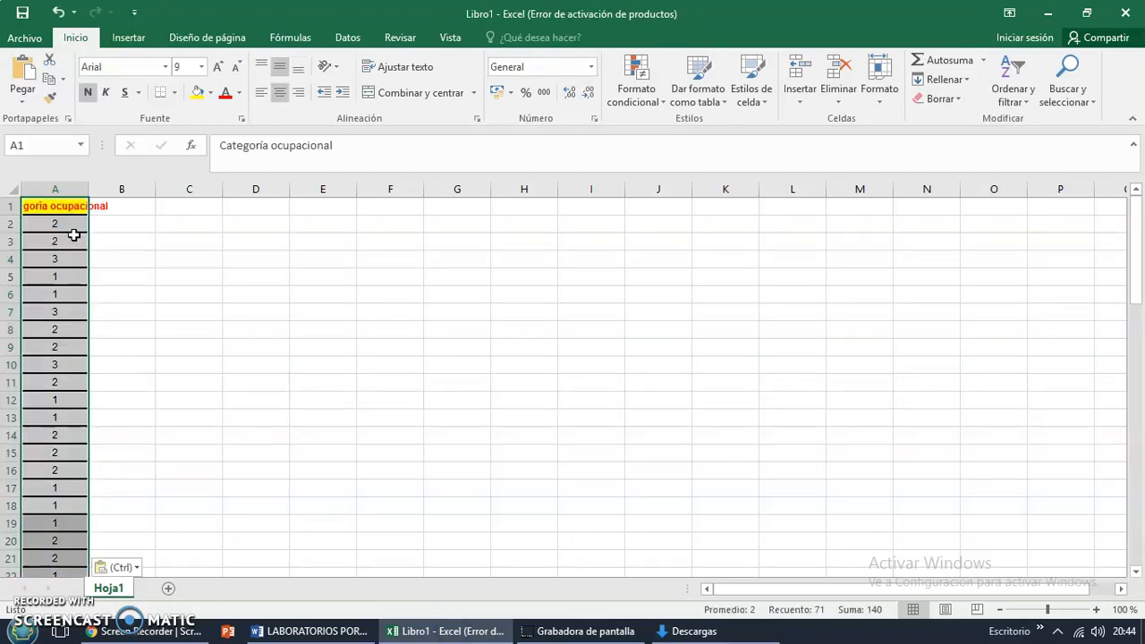
Widen column A to fit the Categoría ocupacional header and check the pasted data.
left_click_drag(87, 186, 134, 189)
left_click(200, 270)
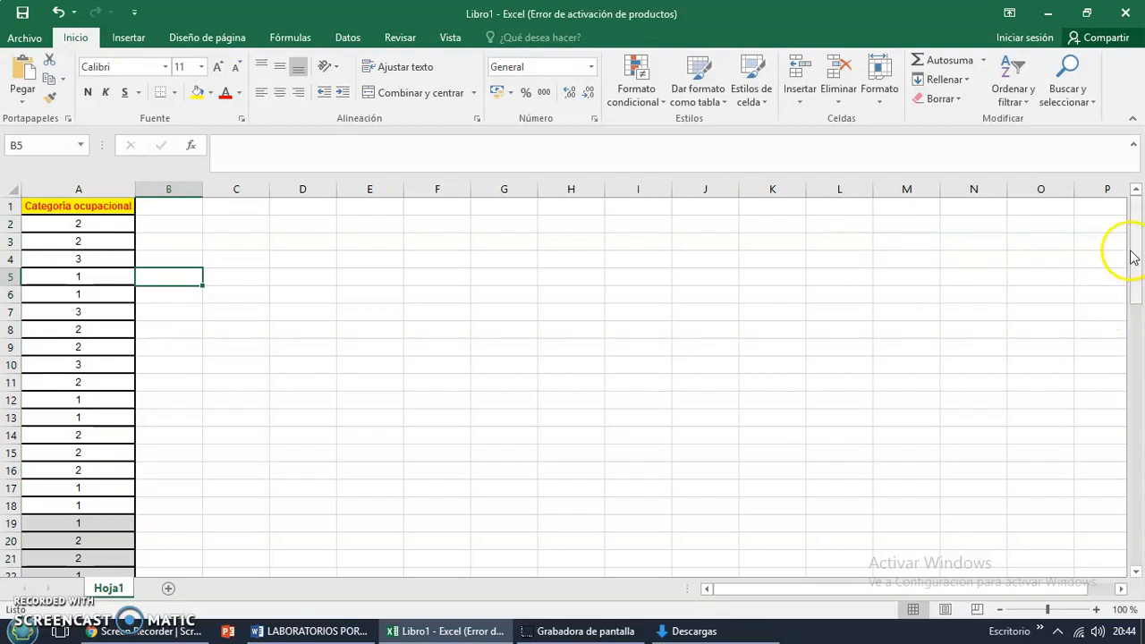
left_click_drag(1134, 264, 1137, 239)
left_click(420, 345)
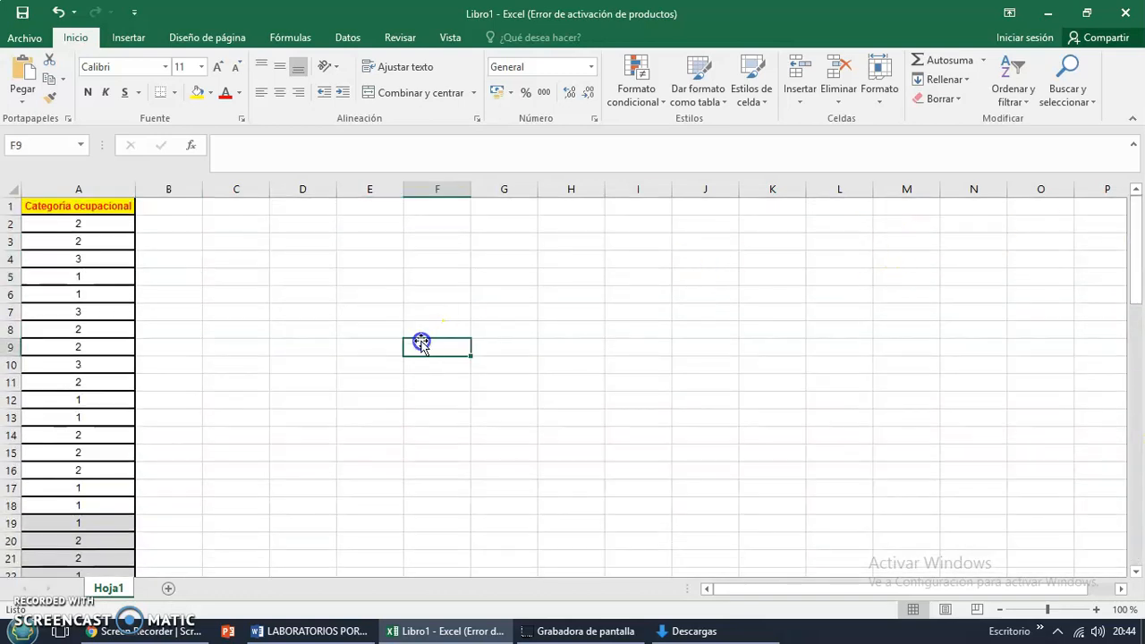
Load the MegaStat (1) add-in from the desktop into Excel and display the Complementos commands.
left_click(1052, 12)
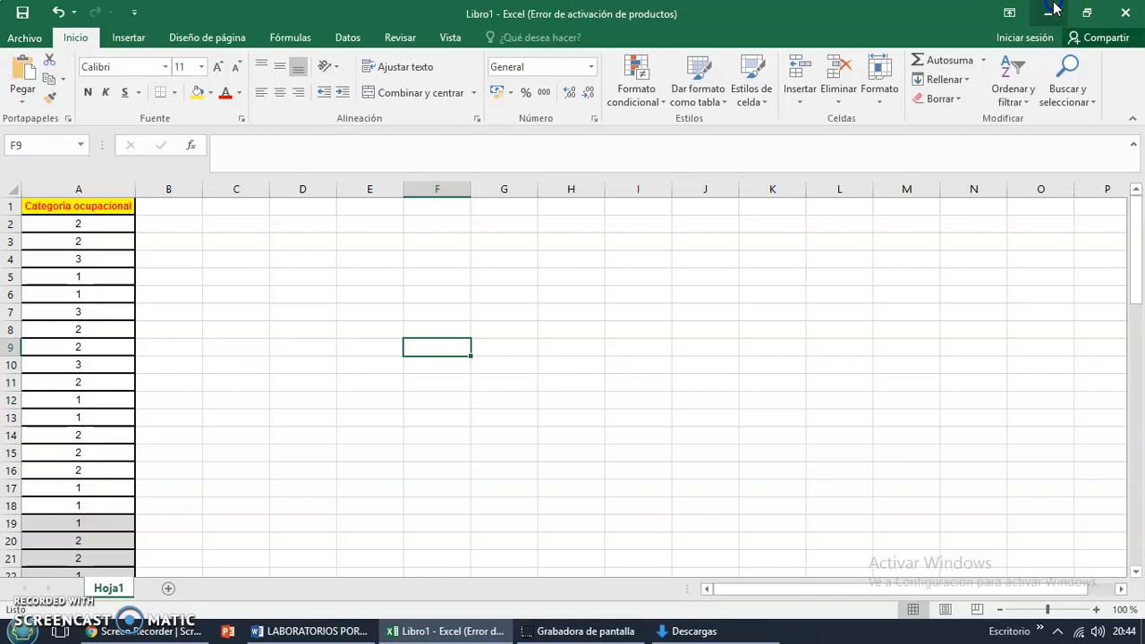
left_click(1053, 9)
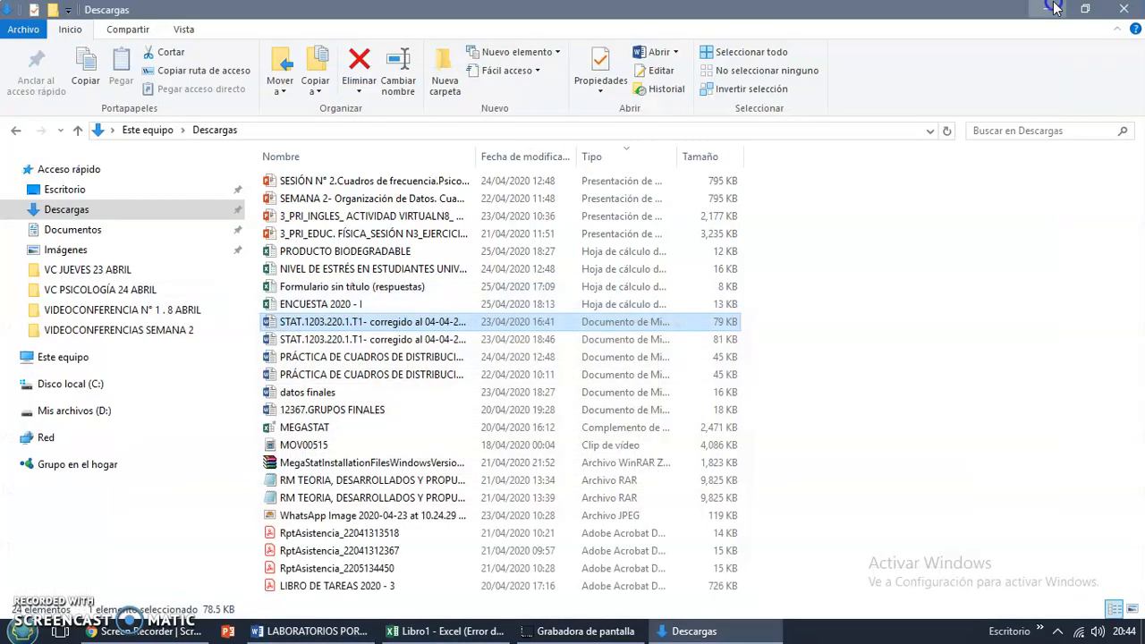
left_click(1052, 9)
left_click(1054, 9)
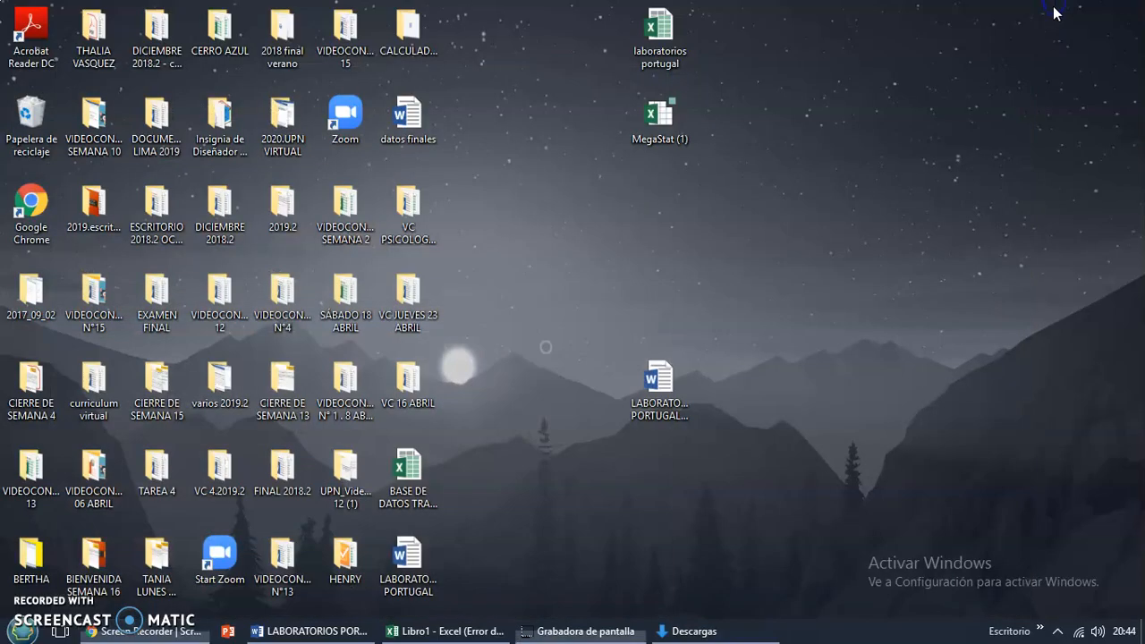
left_click(659, 116)
double_click(661, 111)
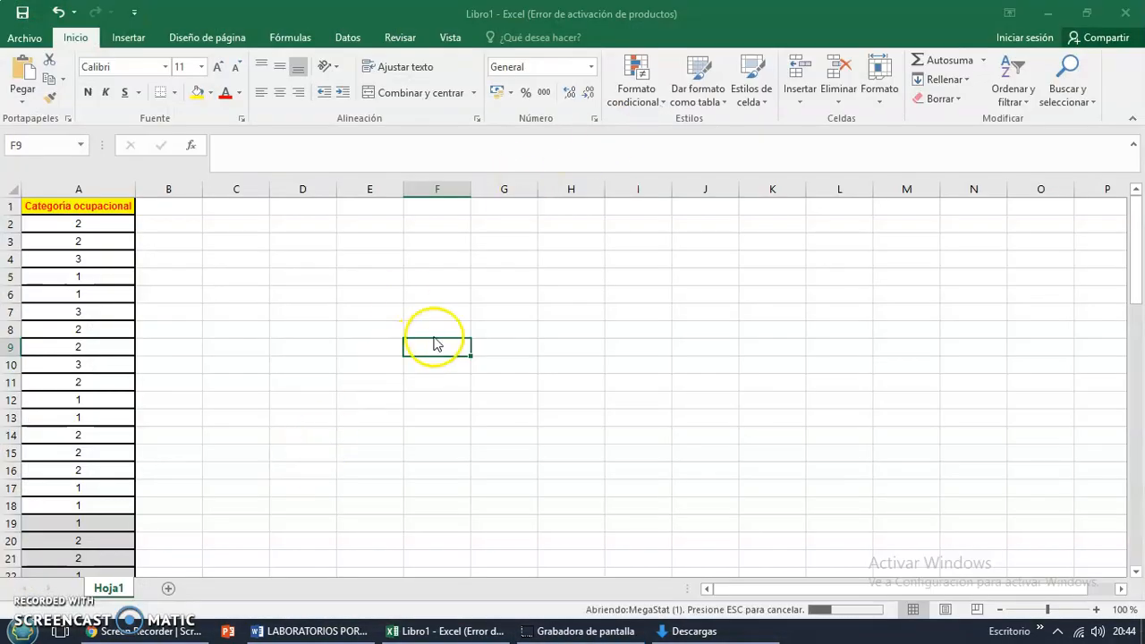
left_click(569, 409)
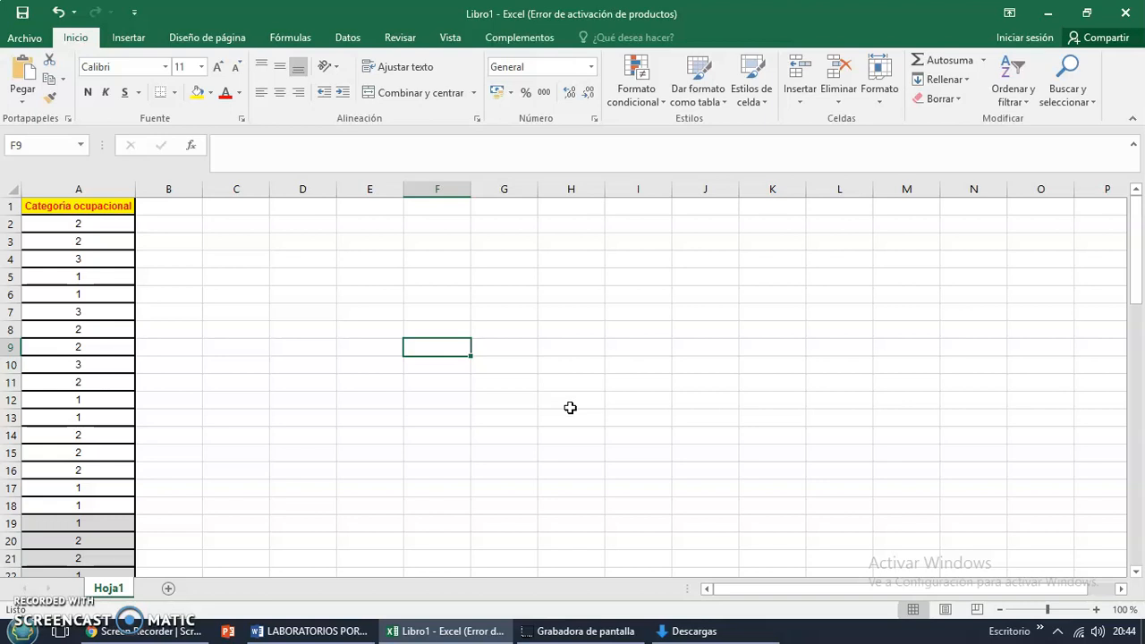
left_click(493, 40)
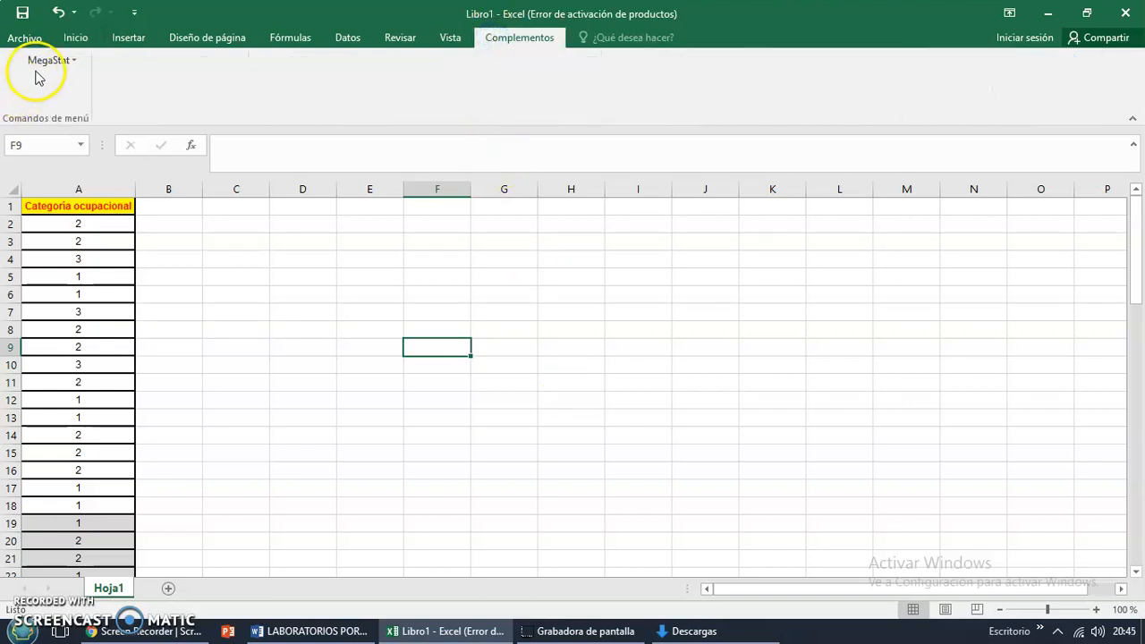
Copy the category code 1 from cell A6 into cell D3.
left_click(215, 244)
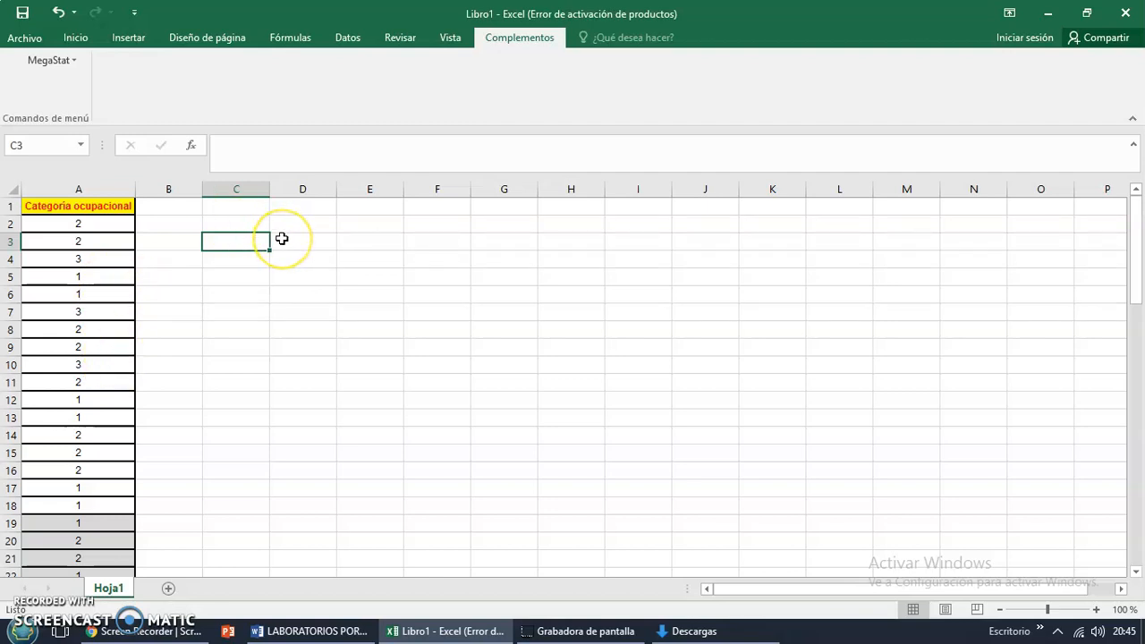
left_click(79, 297)
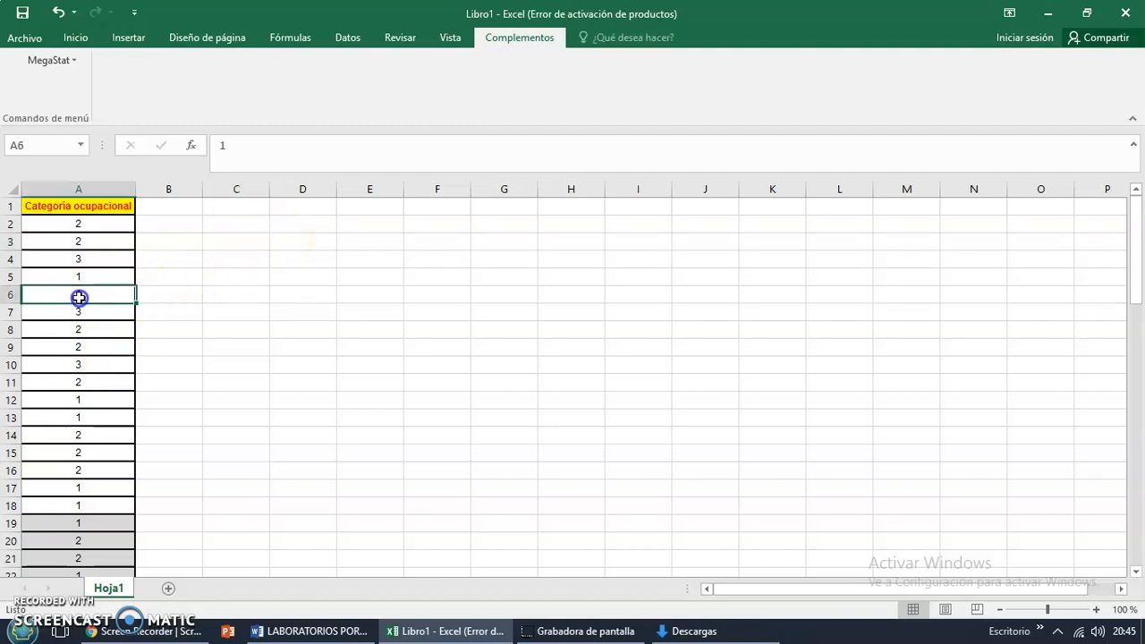
key("ctrl+c")
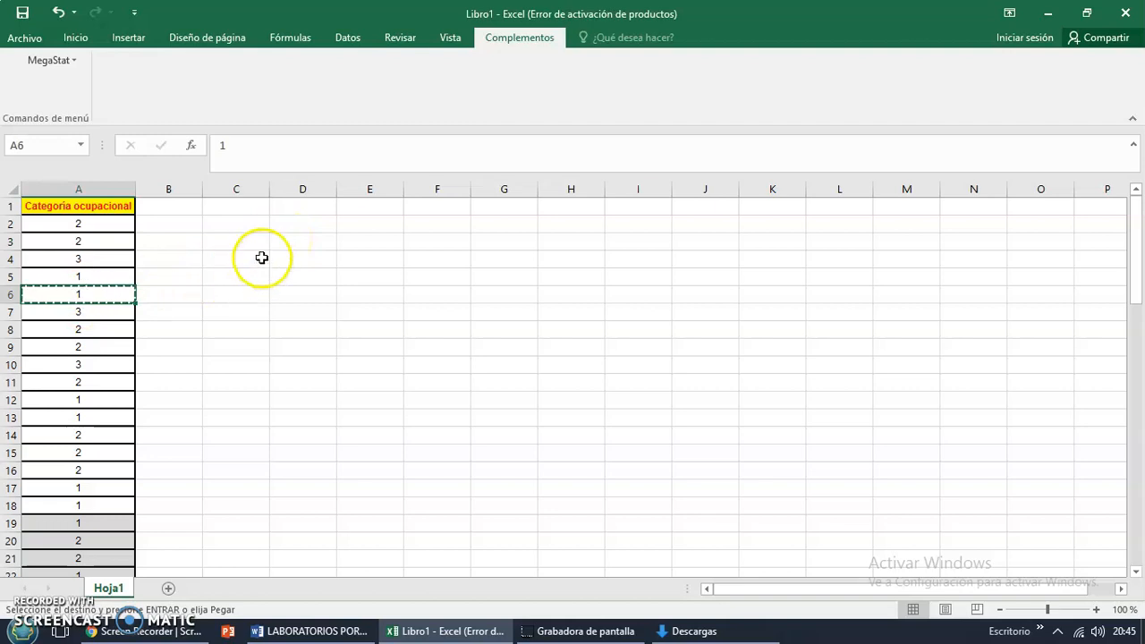
left_click(280, 233)
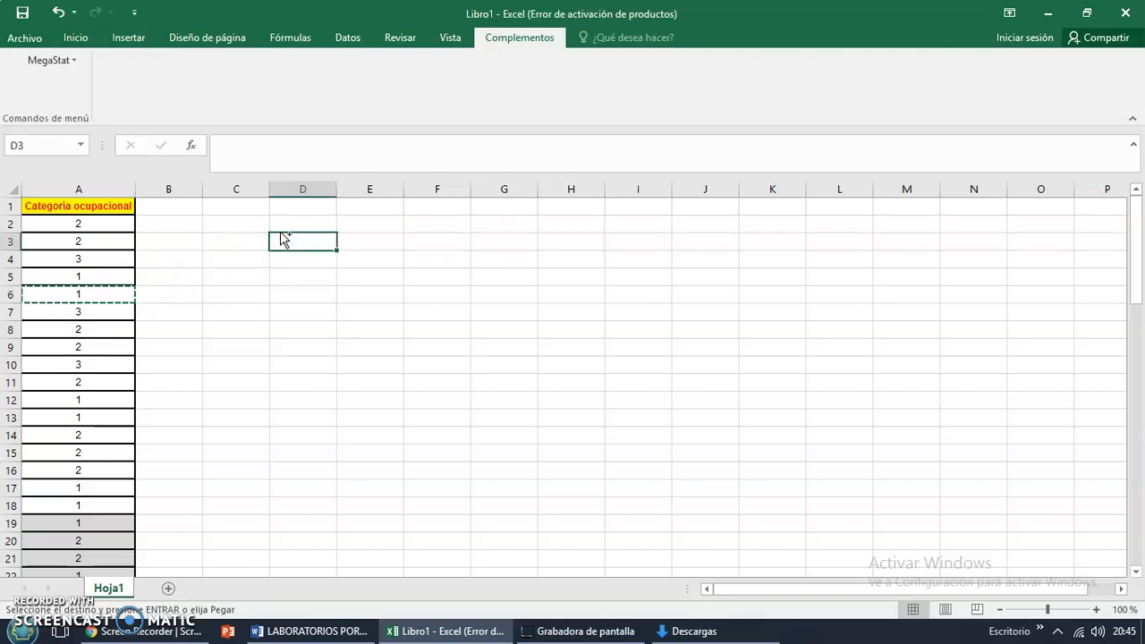
key("ctrl+v")
key("Escape")
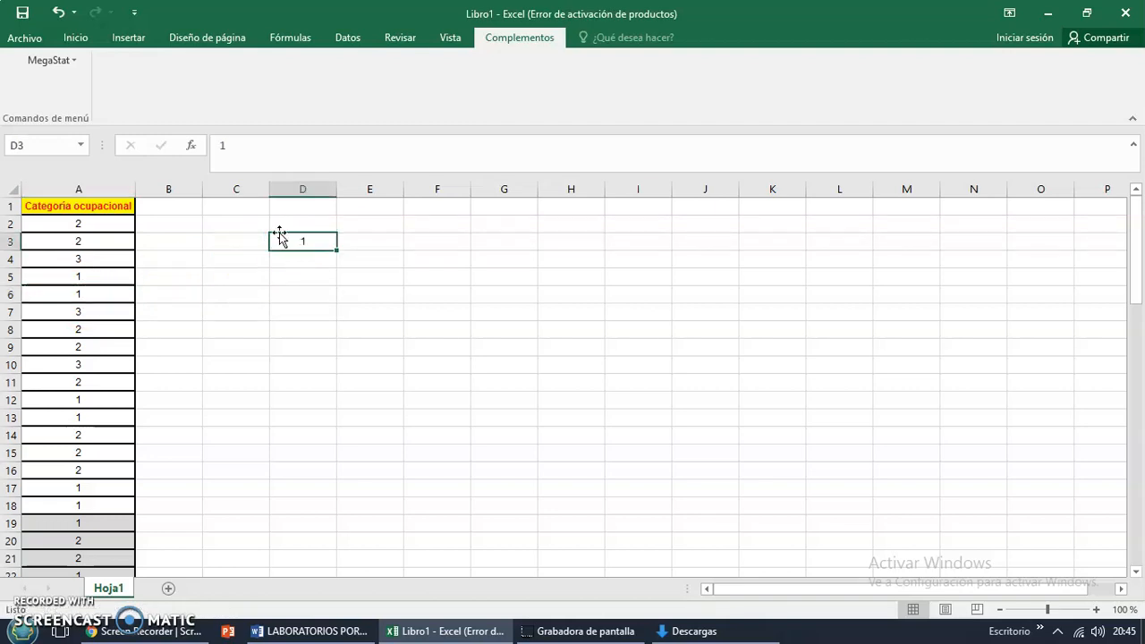
Copy the category codes 2 and 3 from cells A3 and A4 into cells D4 and D5.
left_click(76, 248)
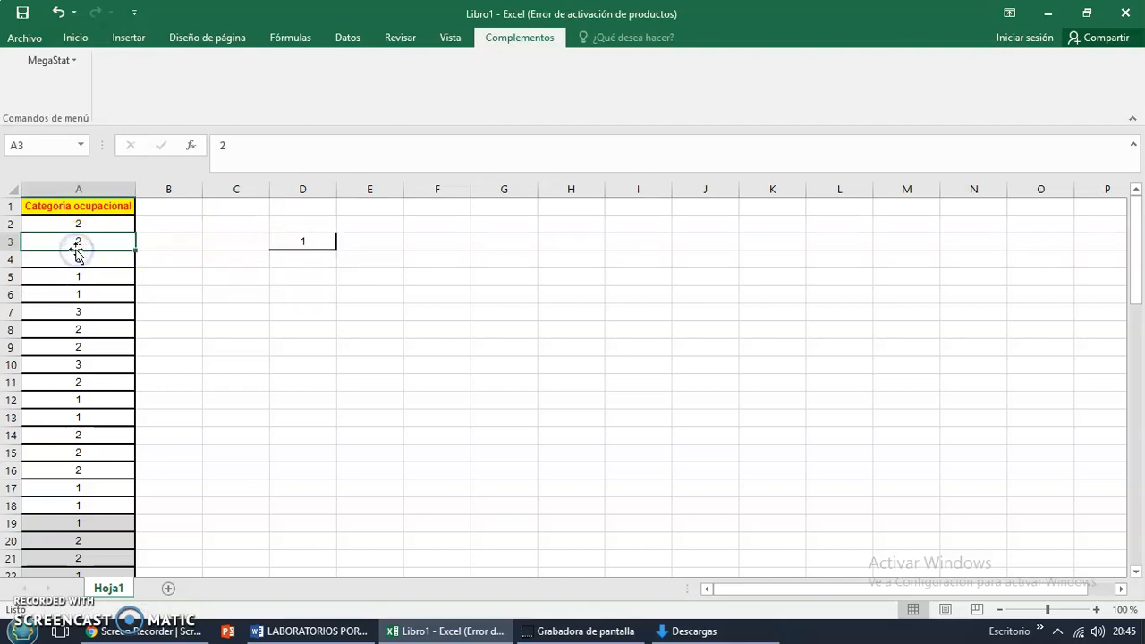
key("ctrl+c")
left_click(288, 262)
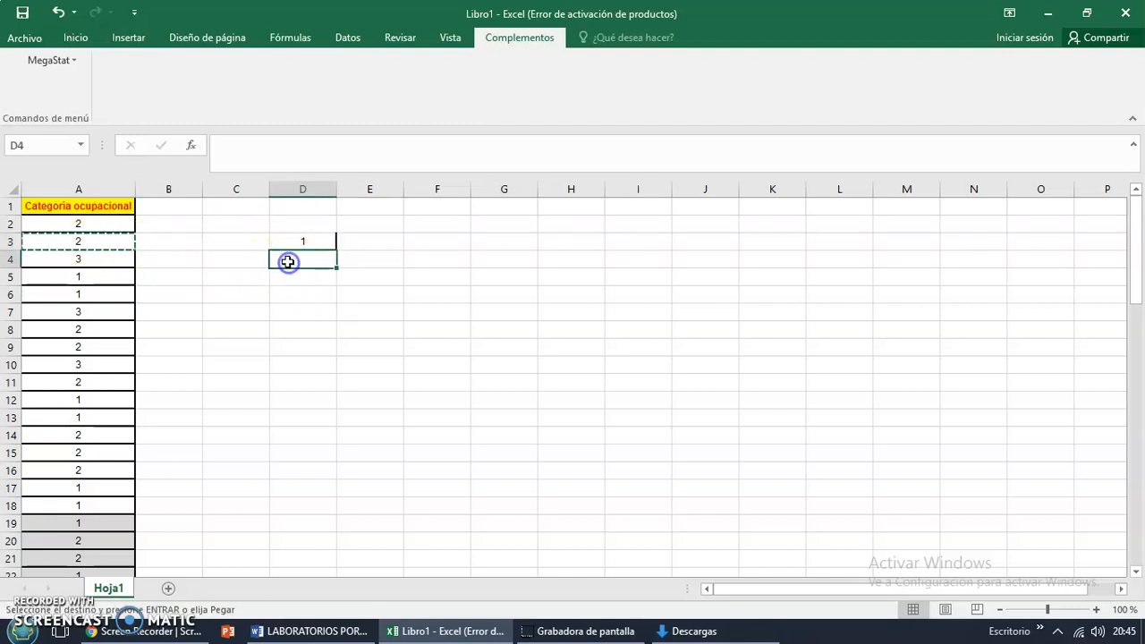
key("ctrl+v")
key("Escape")
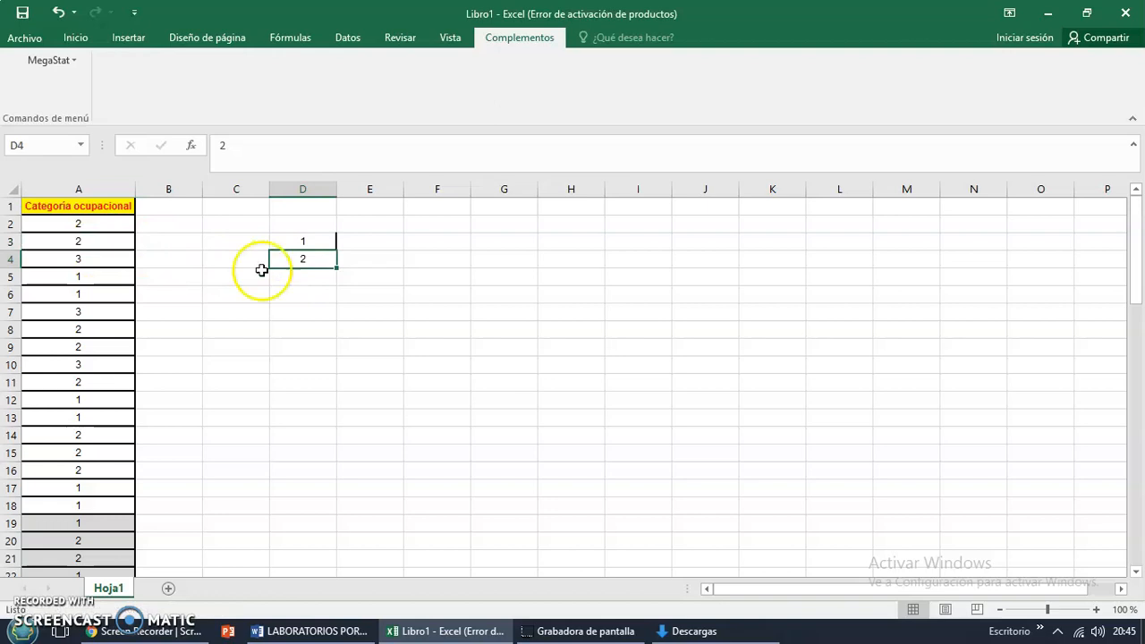
left_click(66, 263)
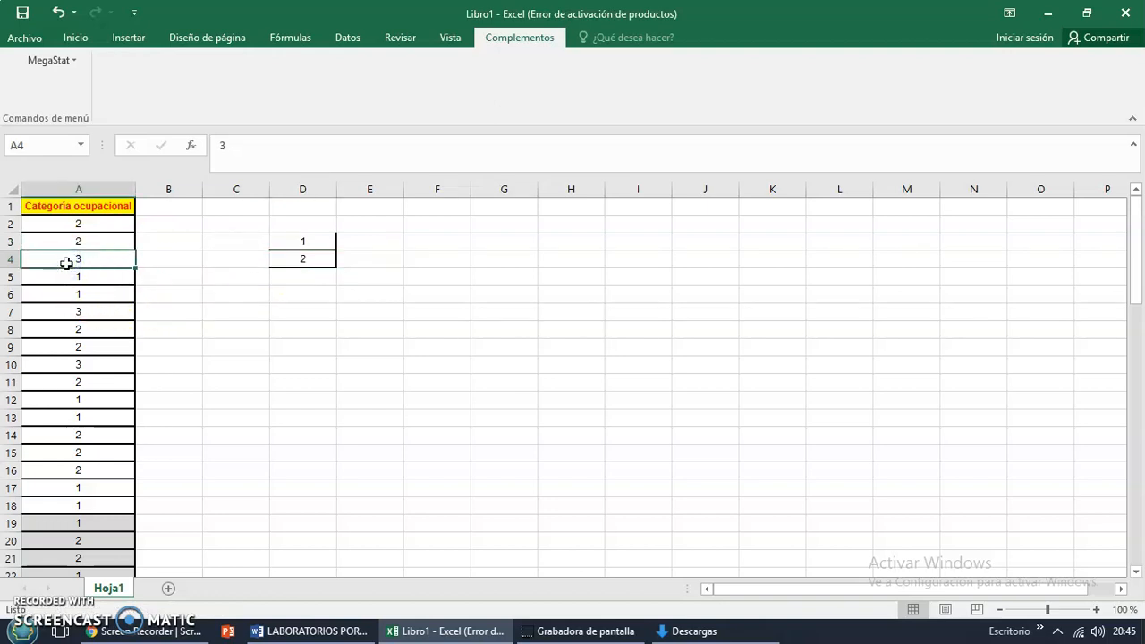
key("ctrl+c")
left_click(295, 282)
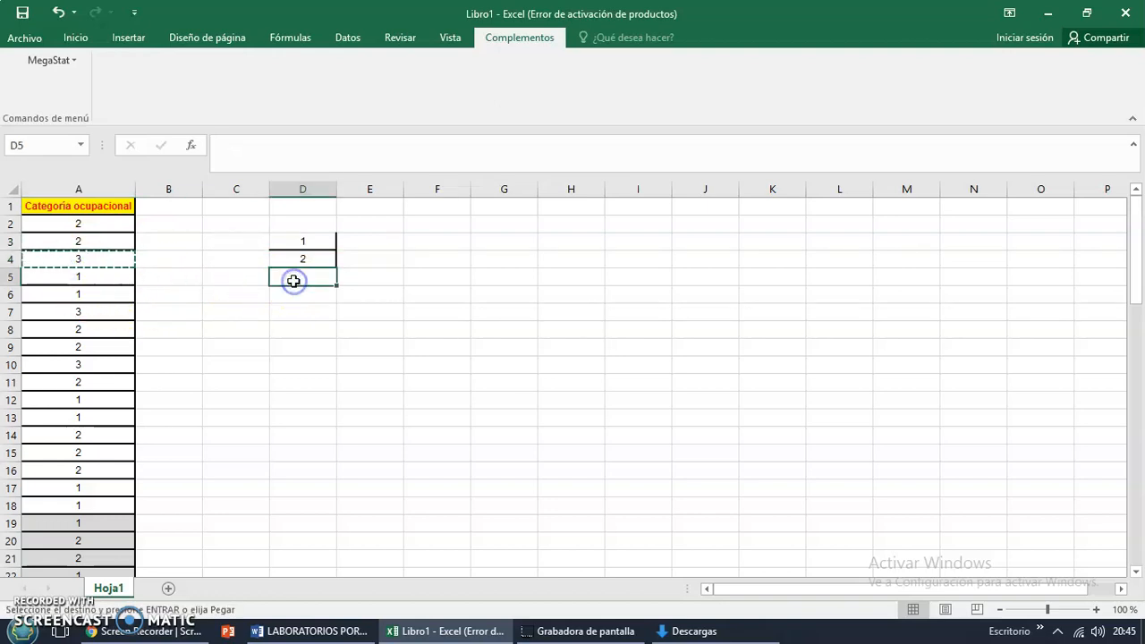
key("ctrl+v")
key("Escape")
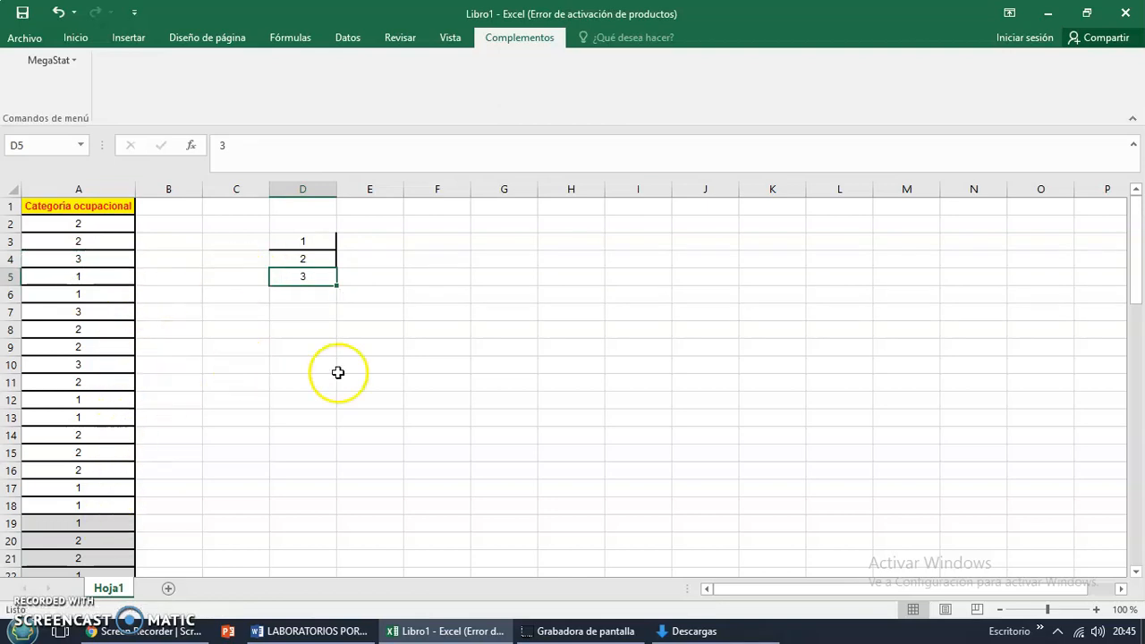
Copy the category code 4 from cell A55 into cell D6.
left_click_drag(1136, 225, 1136, 418)
left_click(113, 505)
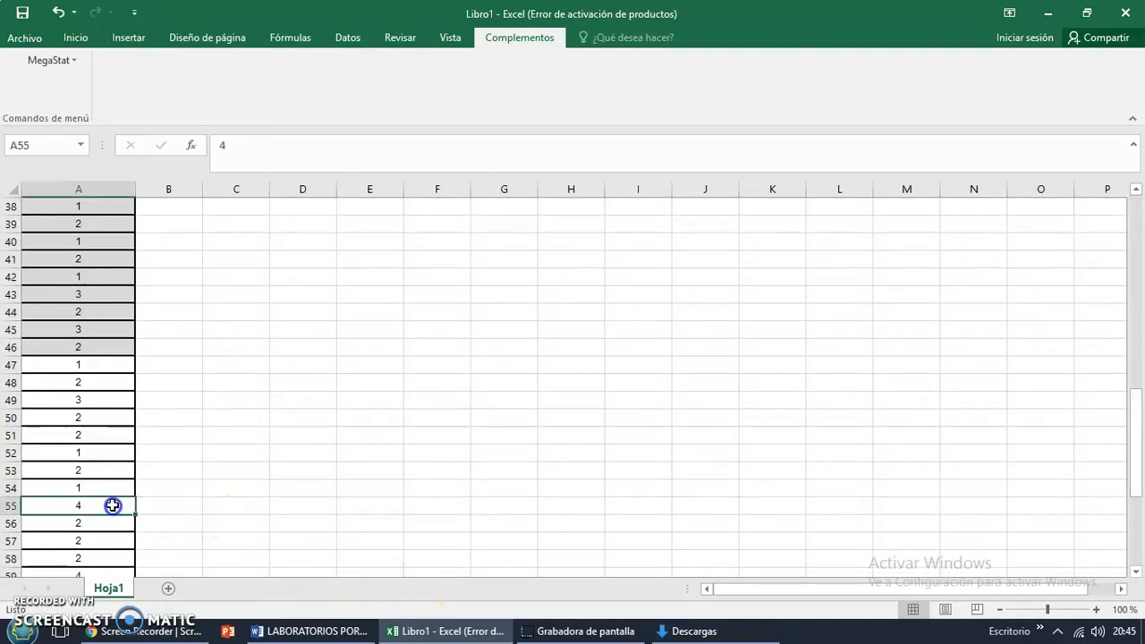
key("ctrl+c")
left_click_drag(1134, 421, 1132, 224)
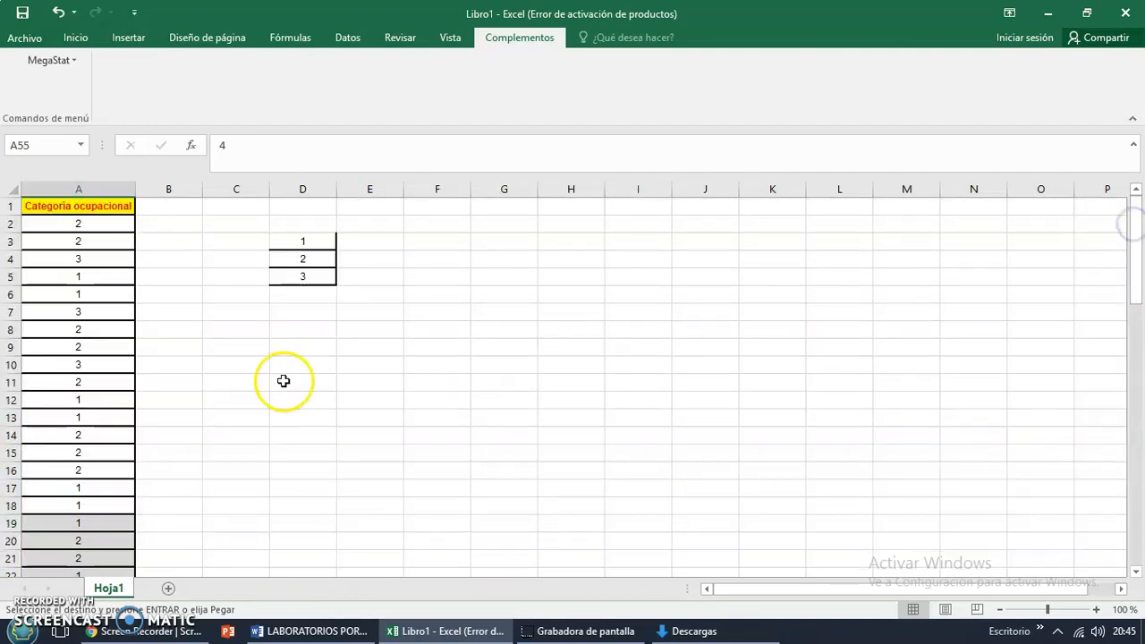
left_click(306, 291)
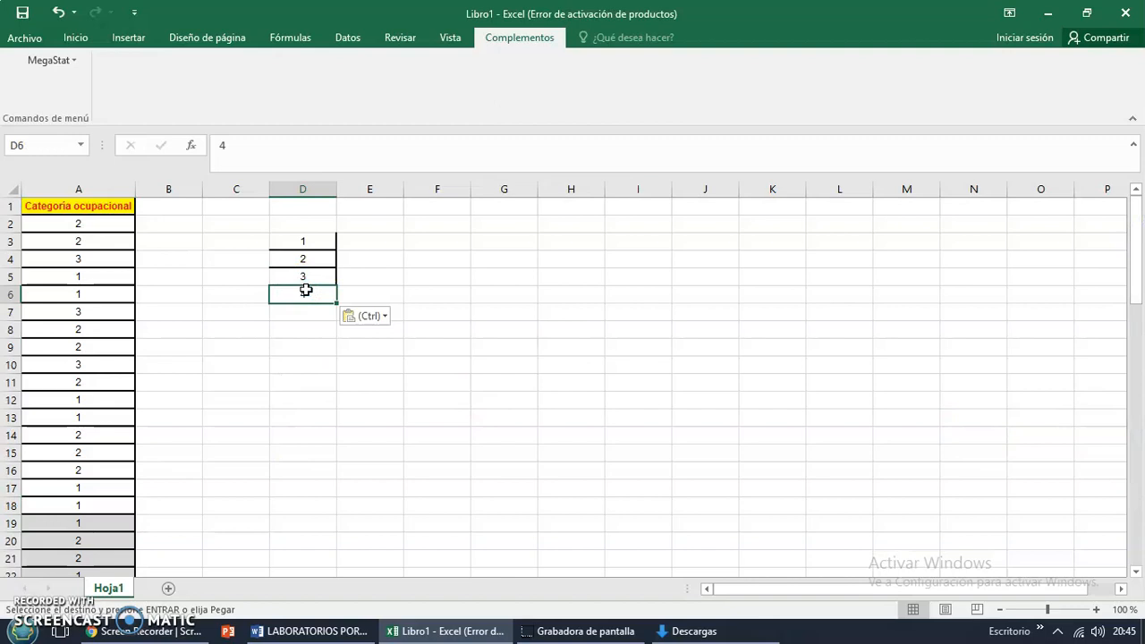
left_click(352, 369)
Apply all borders (Todos los bordes) to the category code cells D3:D6.
left_click_drag(310, 241, 307, 295)
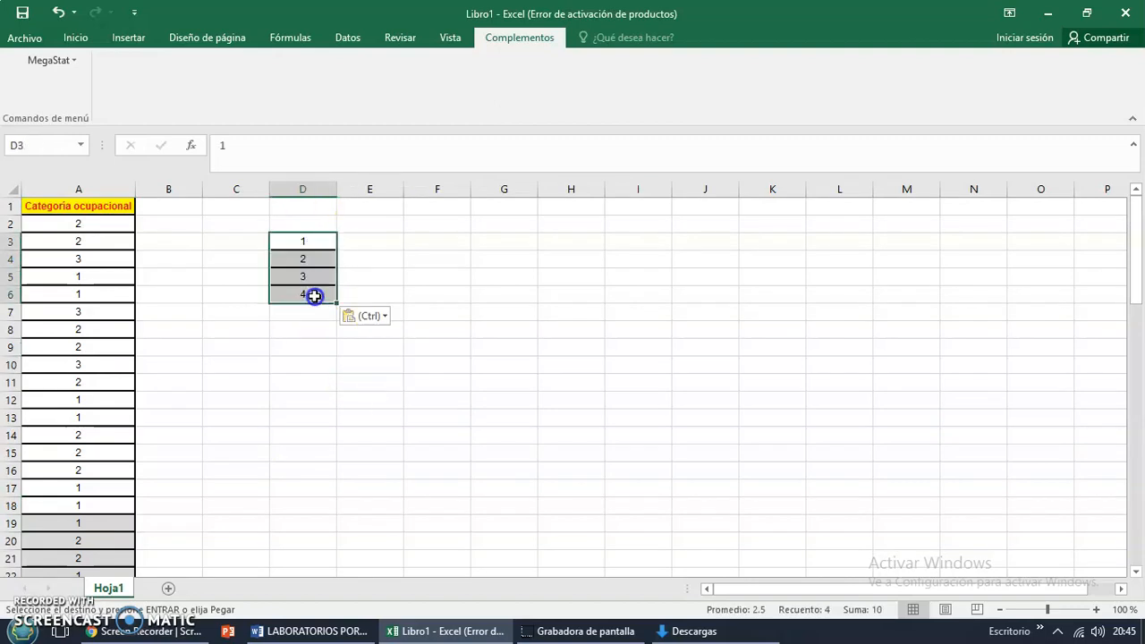
left_click(77, 40)
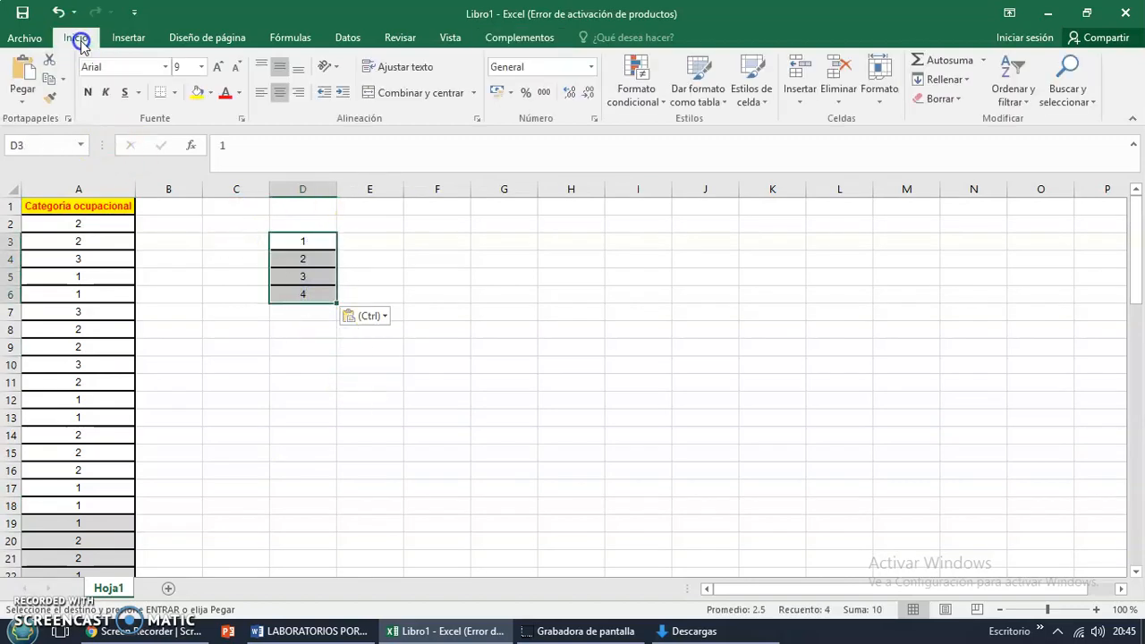
left_click(174, 91)
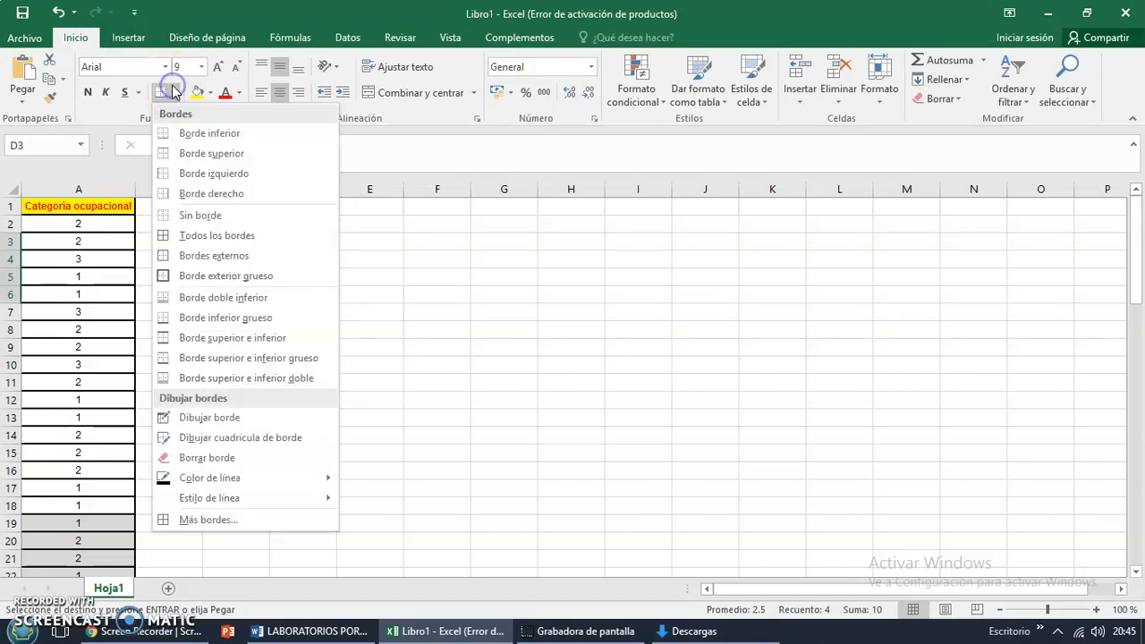
left_click(182, 236)
left_click(284, 349)
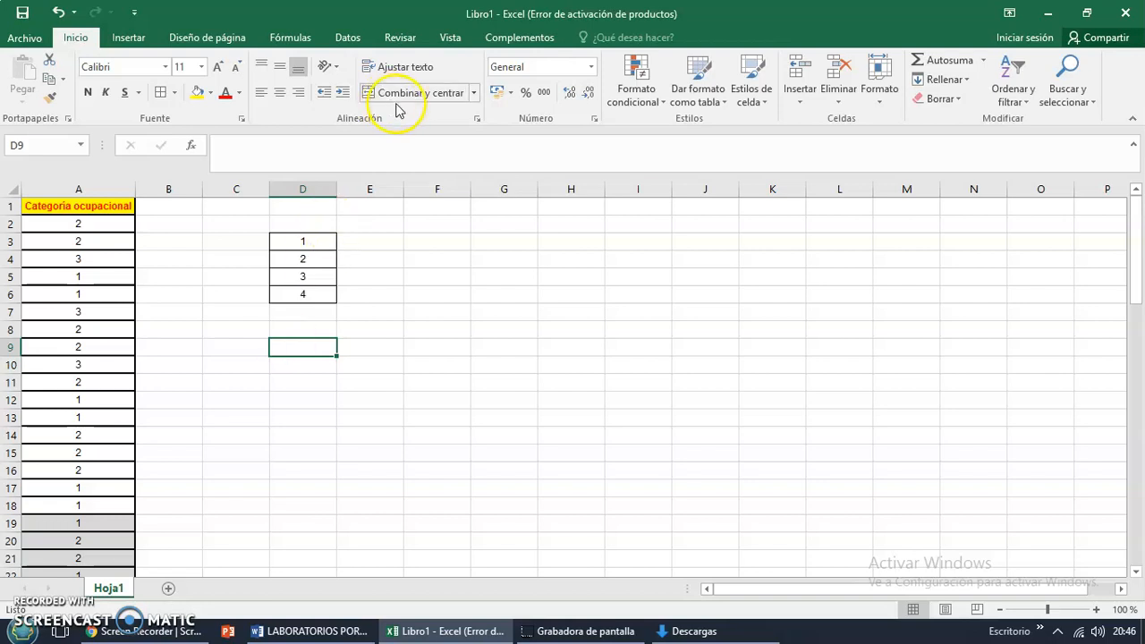
Start MegaStat's Qualitative frequency distribution and set its input range to Hoja1!$A$2:$A$71.
left_click(499, 38)
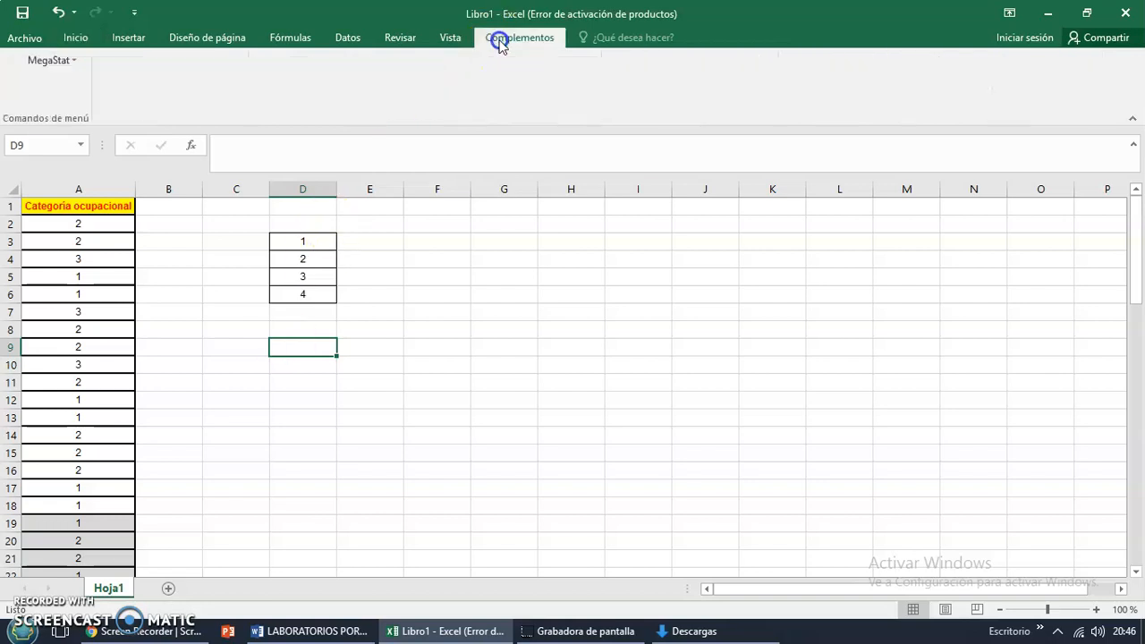
left_click(46, 61)
mouse_move(76, 106)
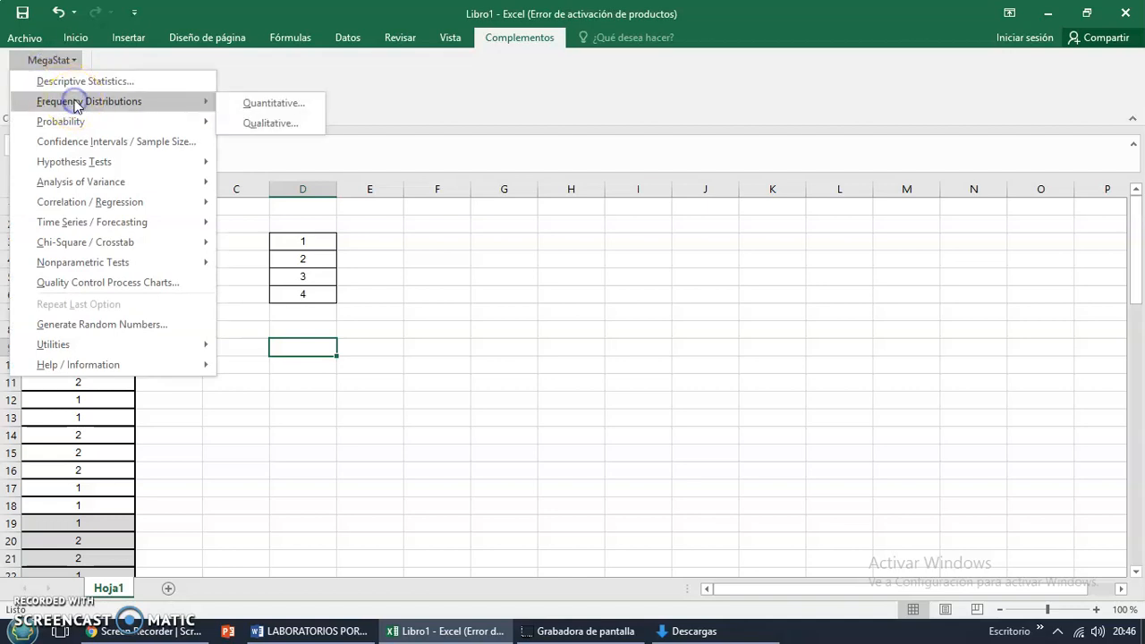
left_click(261, 122)
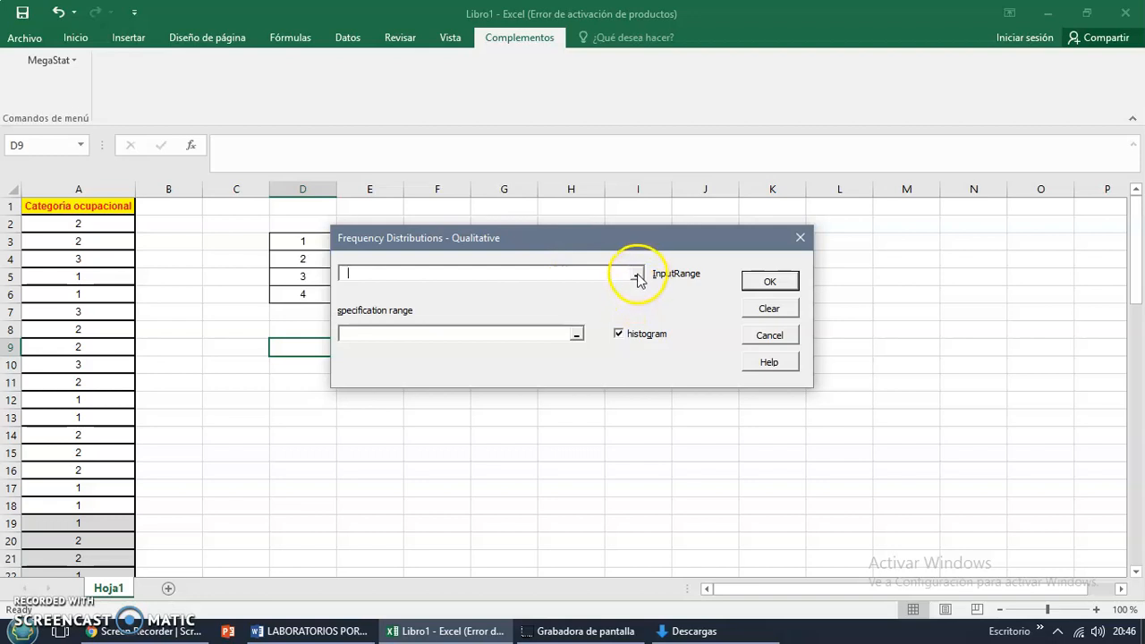
left_click(636, 277)
left_click(104, 224)
left_click_drag(104, 224, 92, 524)
left_click(527, 252)
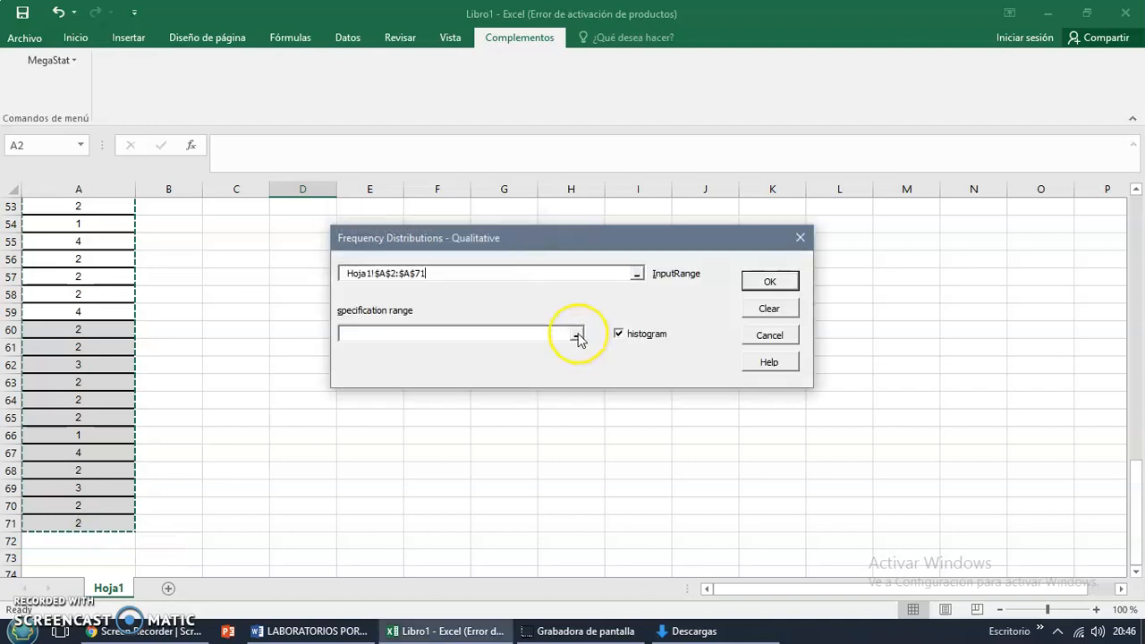
Set the specification range to Hoja1!$D$3:$D$6 and generate the frequency table with its histogram.
left_click(577, 336)
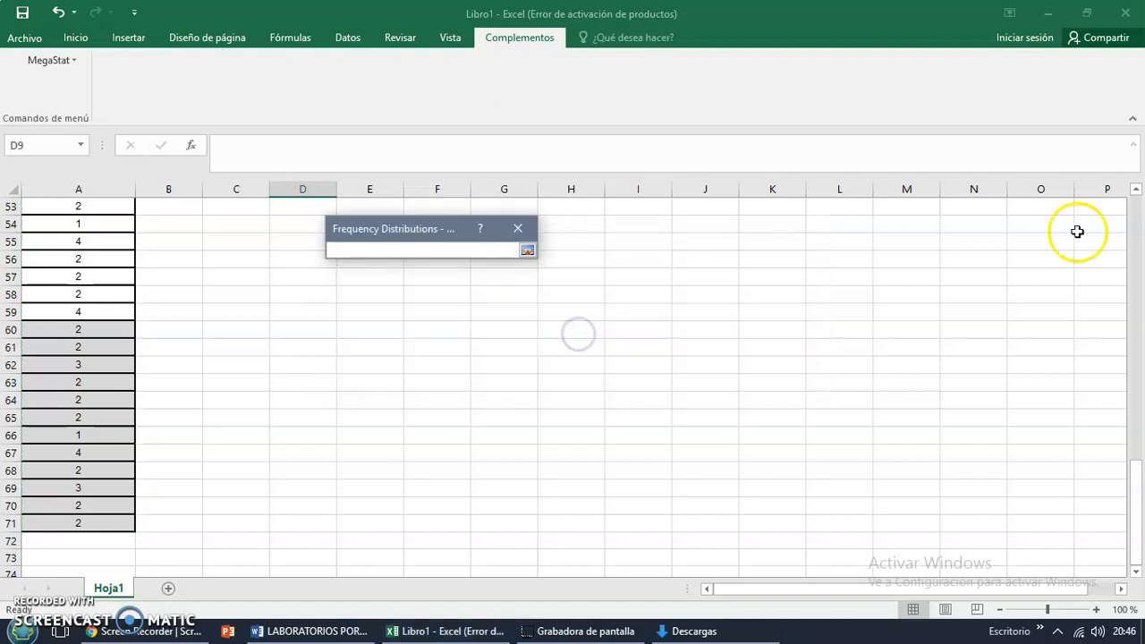
left_click_drag(1138, 481, 1132, 186)
left_click_drag(275, 238, 287, 295)
left_click(528, 252)
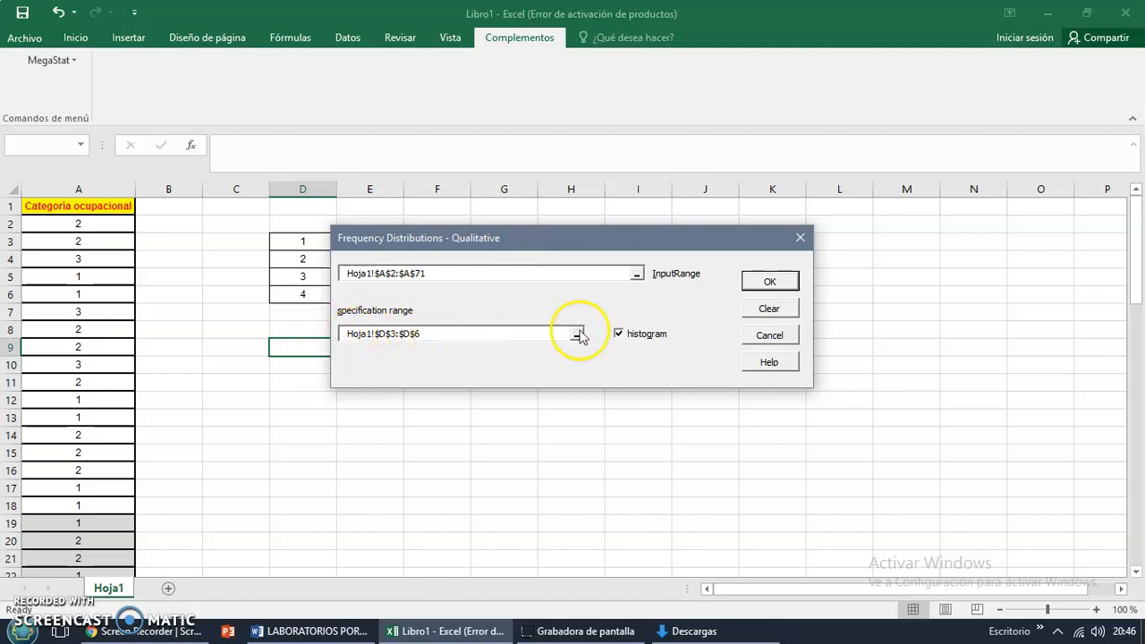
left_click(758, 284)
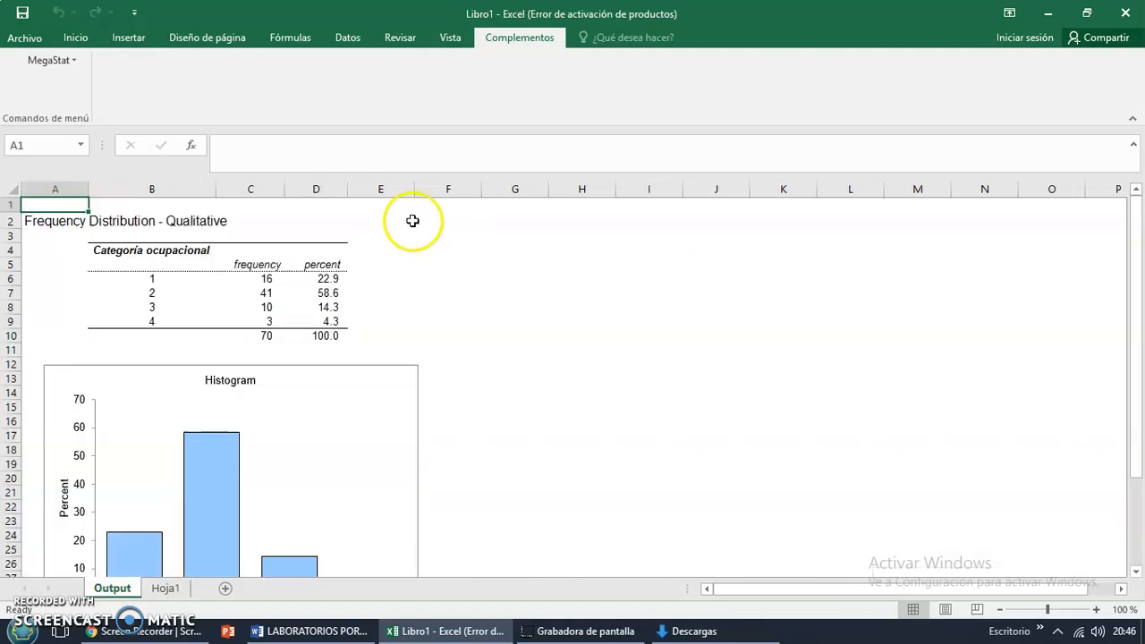
Rename the frequency heading in C5 to fi and the percent heading in D5 to hi%.
left_click(255, 262)
type("fi")
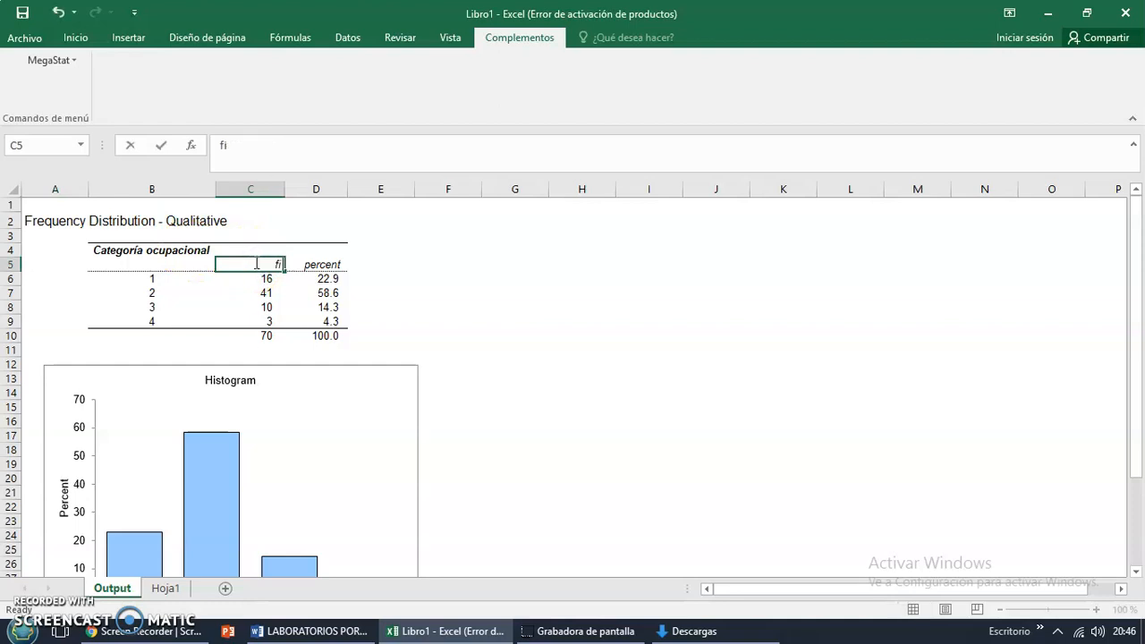
left_click(325, 262)
type("h")
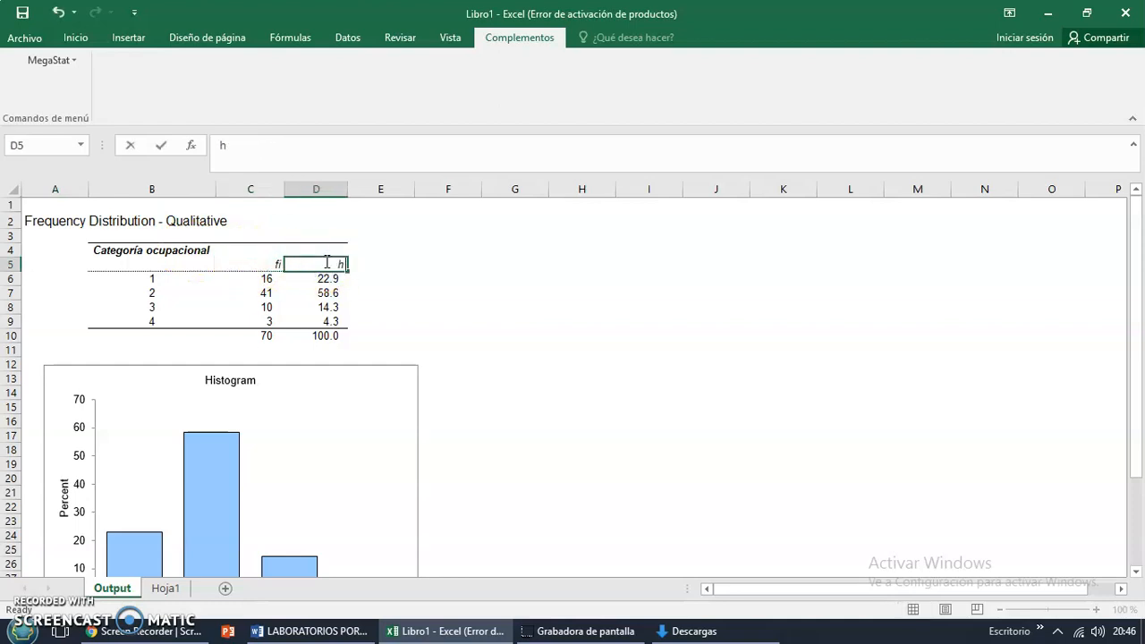
type("i%")
left_click(430, 309)
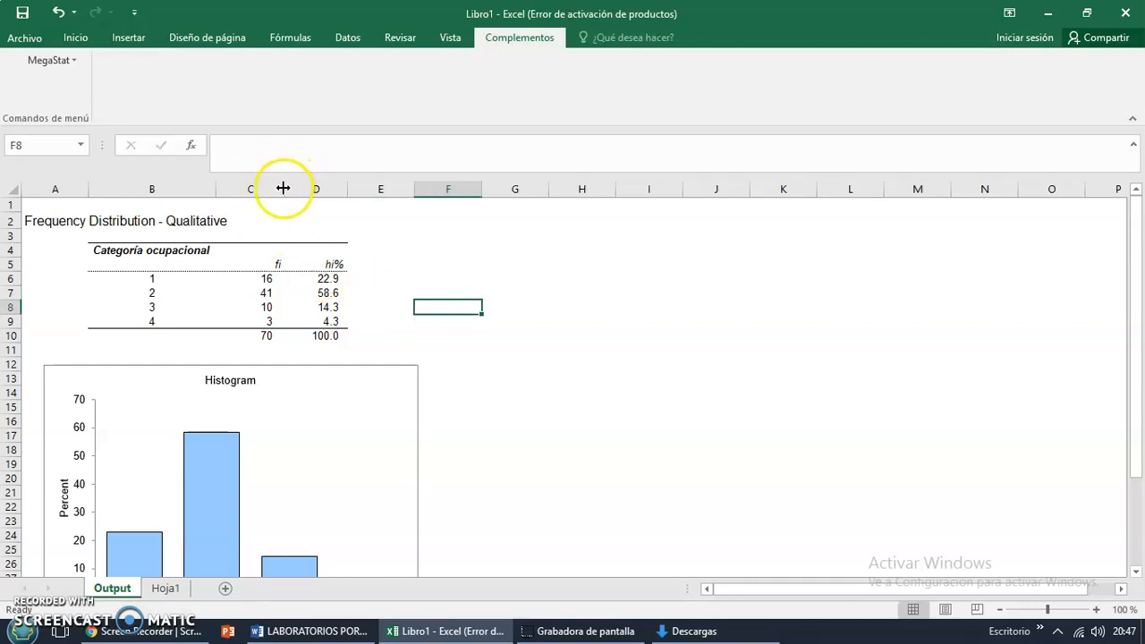
Enter the heading "N° habitantes" in cell C4 and widen column C to fit it.
left_click(270, 250)
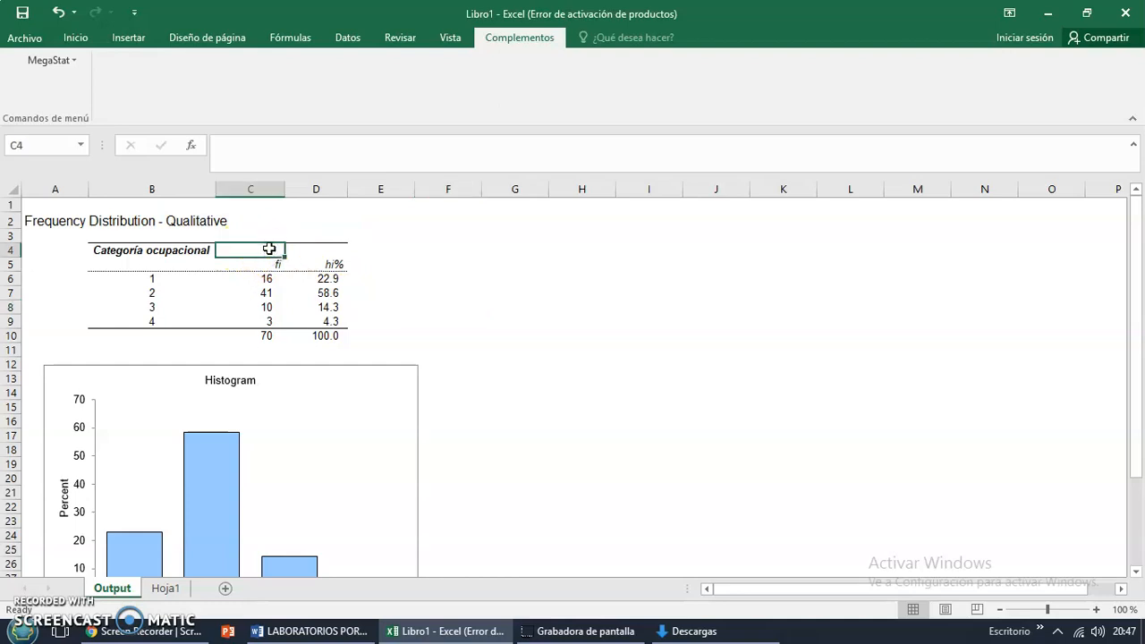
type("N")
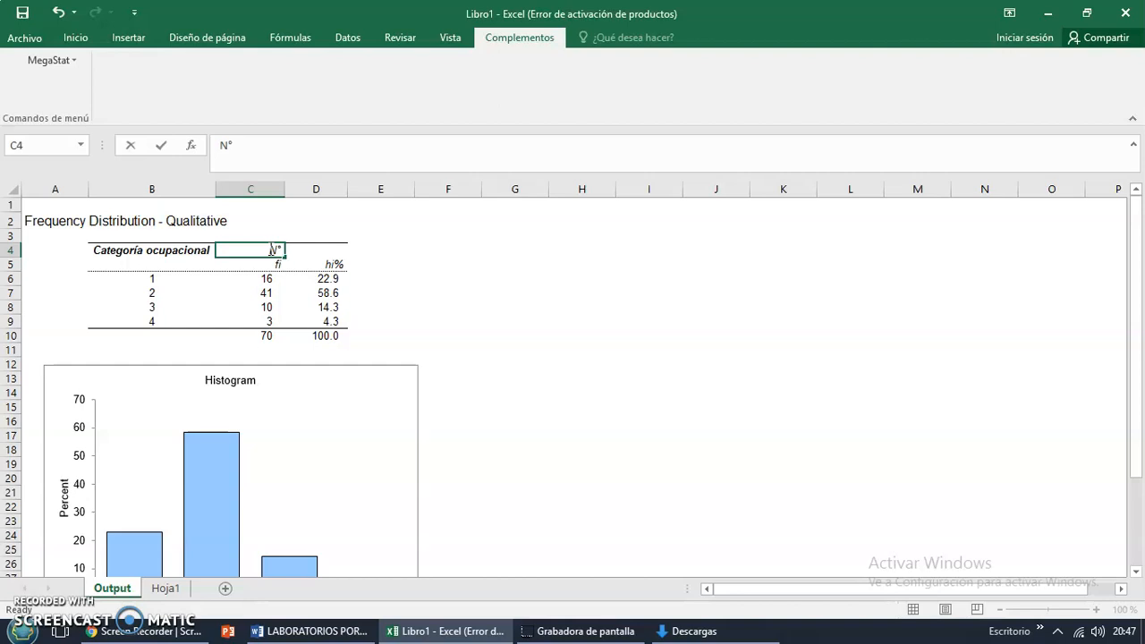
type("° habitantes")
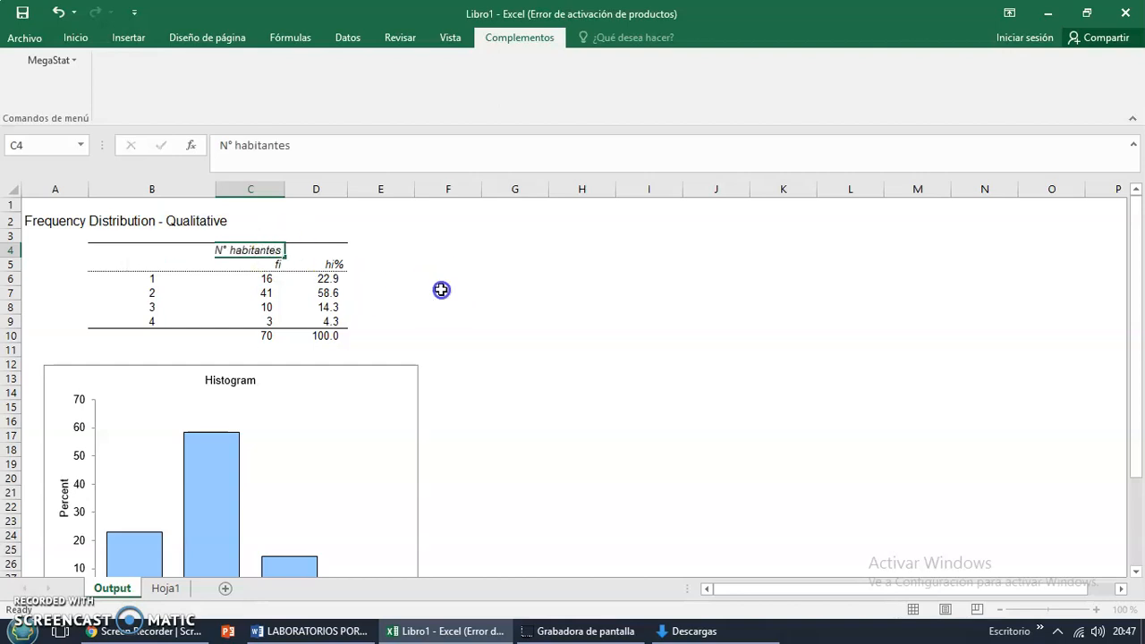
left_click(443, 290)
left_click_drag(284, 189, 307, 189)
Enter the heading "% habitantes" in cell D4 and widen column D to fit it.
left_click(360, 250)
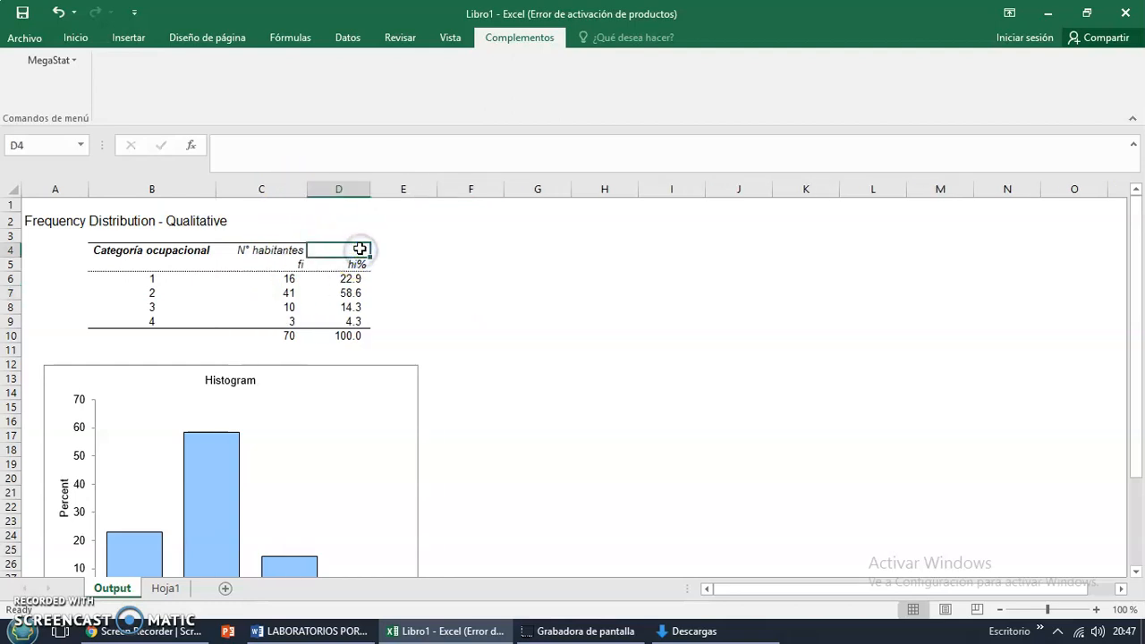
type("% habitantes")
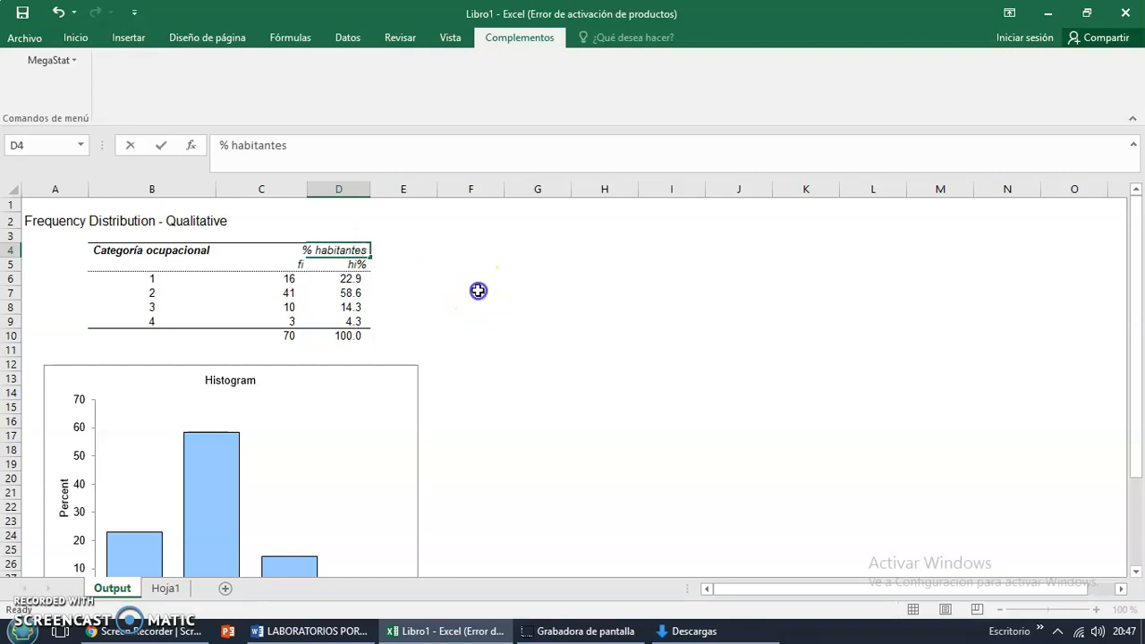
left_click(478, 291)
left_click_drag(371, 189, 444, 190)
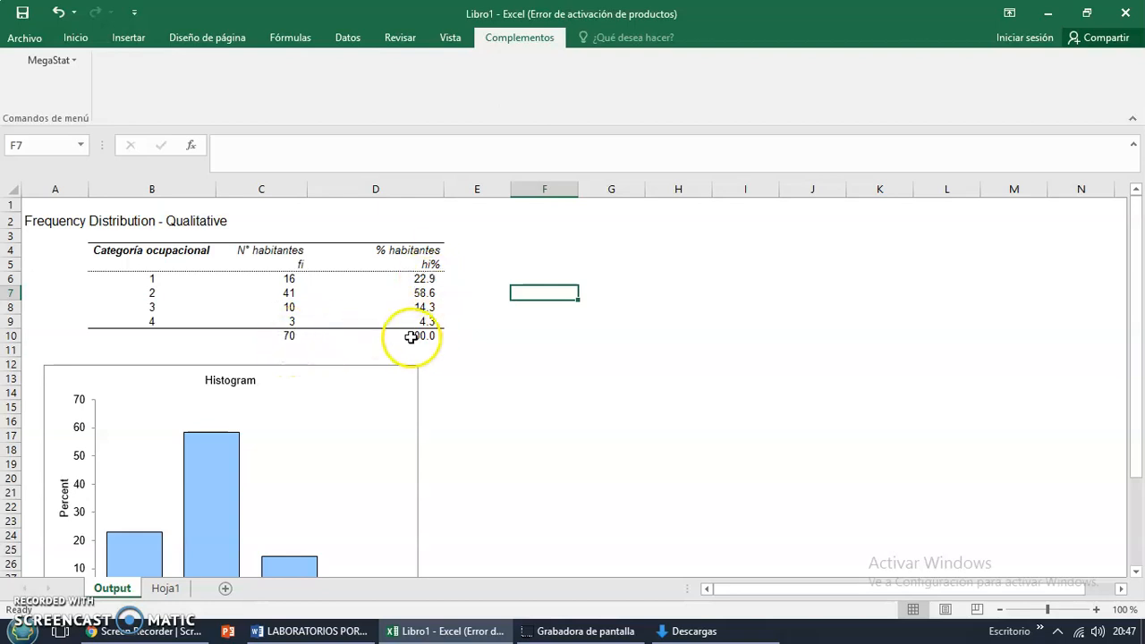
Delete the Histogram title from the chart and review the percentage bars of each occupational category.
left_click(218, 373)
left_click(220, 380)
left_click(220, 380)
left_click(219, 373)
key("Delete")
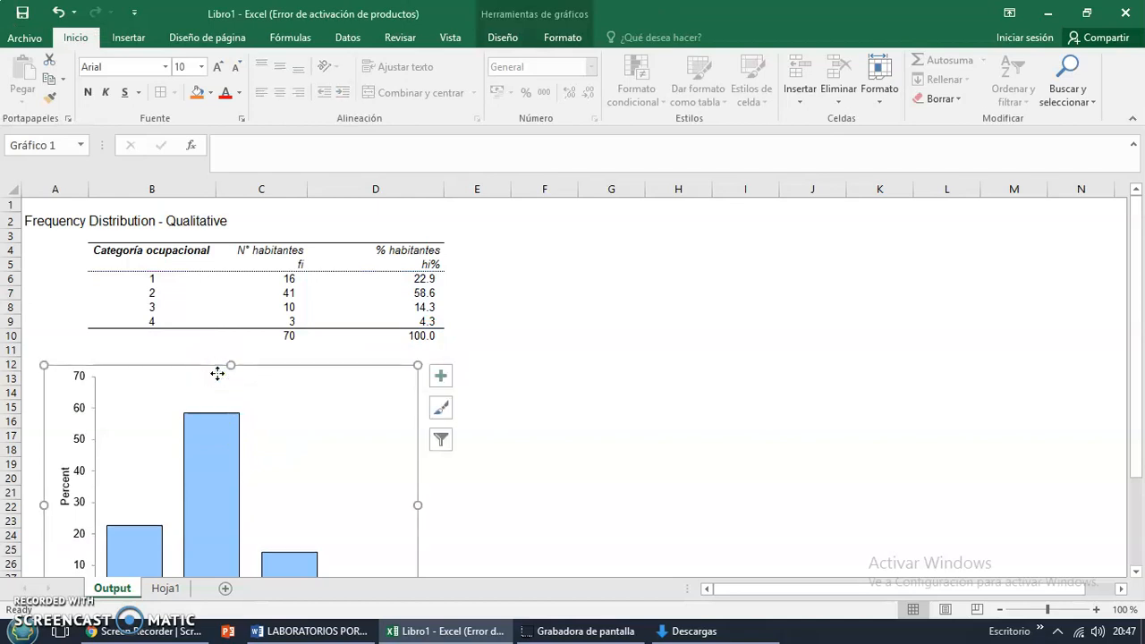
left_click_drag(1138, 366, 1138, 401)
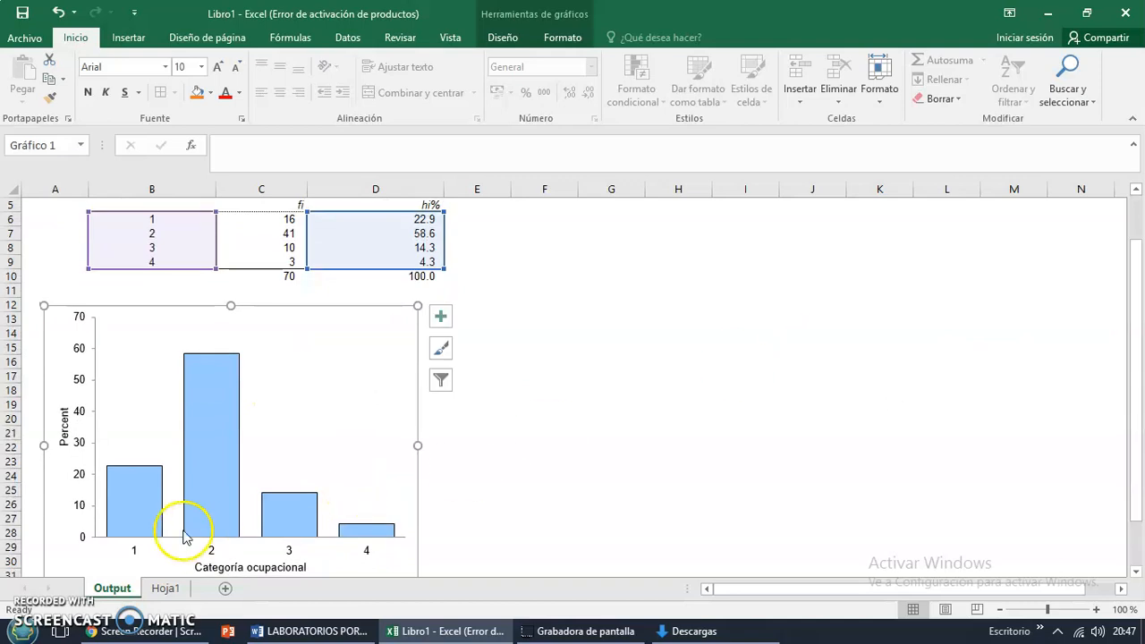
mouse_move(217, 439)
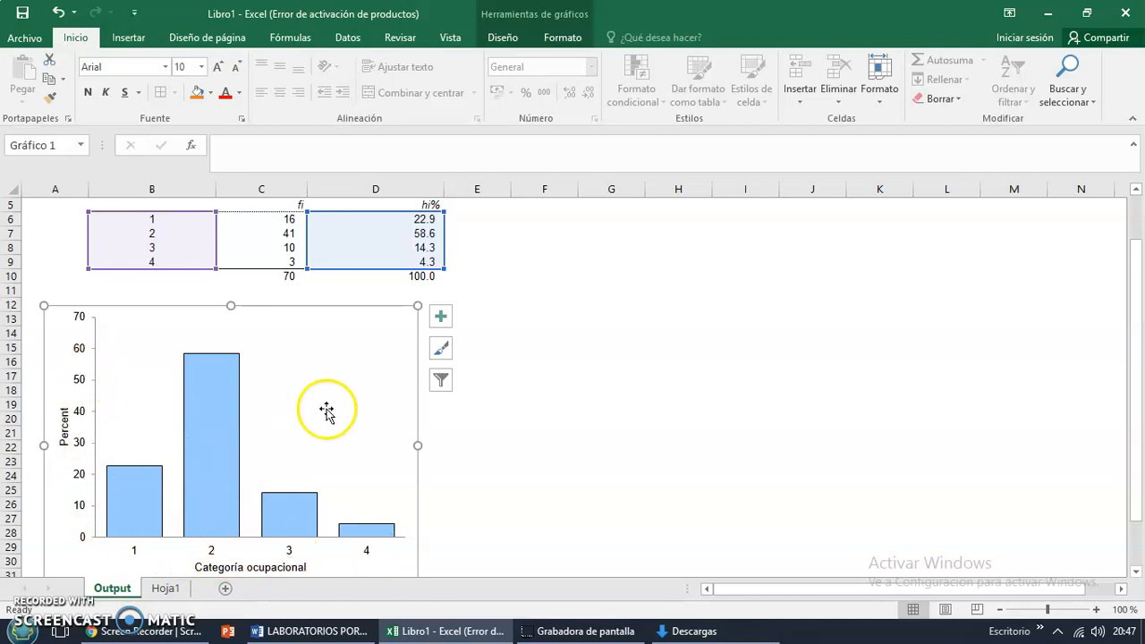
left_click(501, 465)
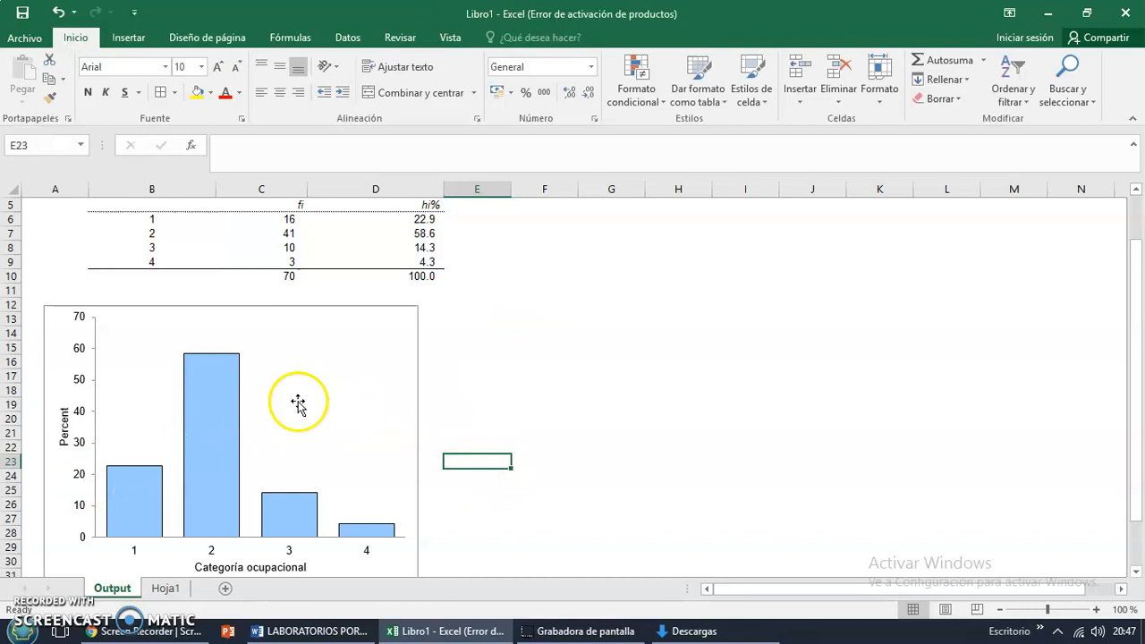
mouse_move(213, 465)
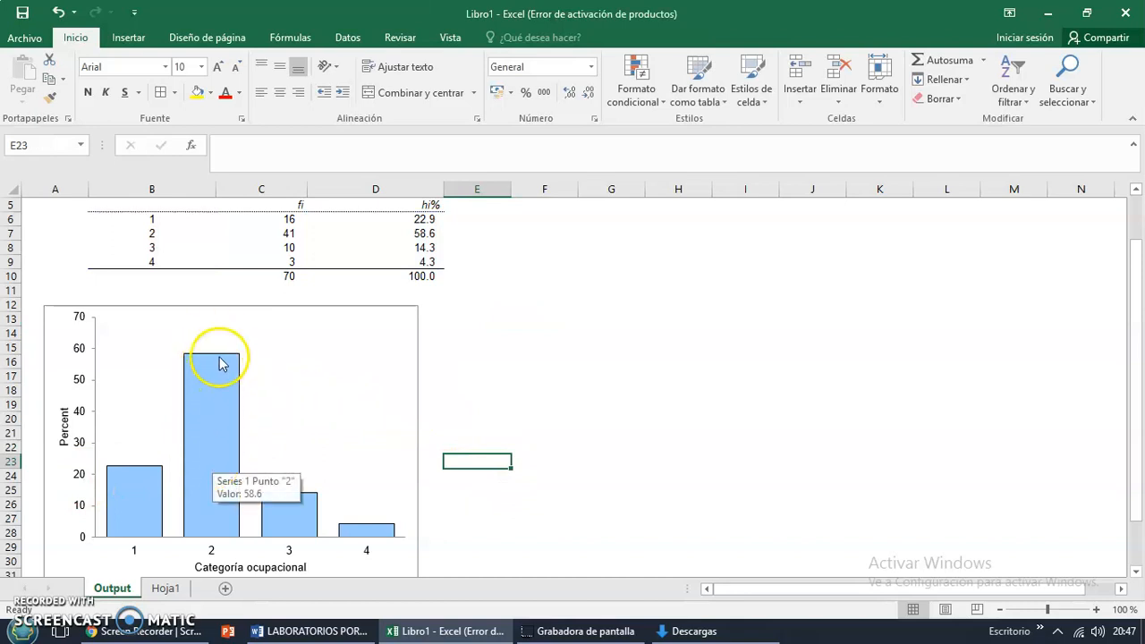
mouse_move(206, 387)
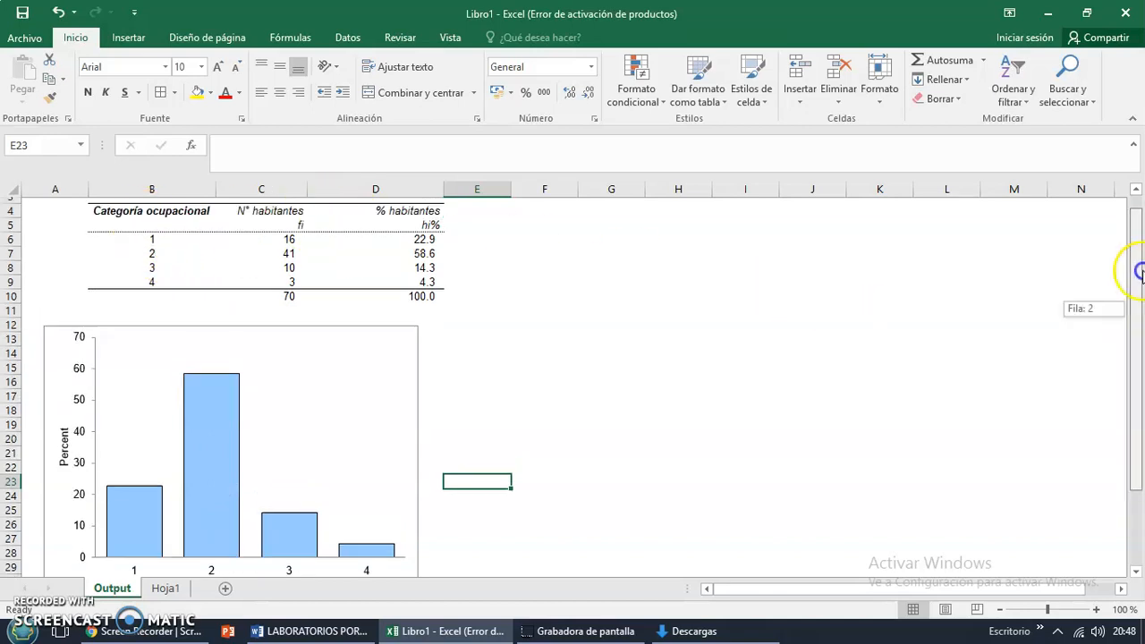
Replace category code 1 in cell B6 of the frequency table with the label estudiante.
left_click_drag(1135, 307, 1137, 271)
left_click(149, 263)
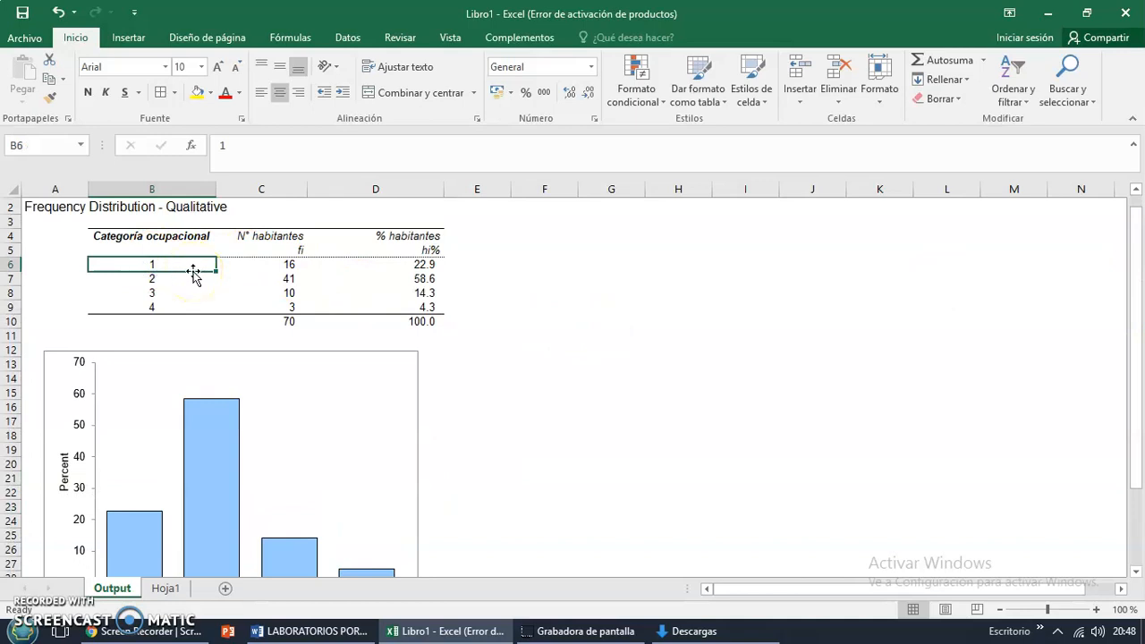
type("es")
type("tuia")
type("diajnte")
key("BackSpace")
key("BackSpace")
key("BackSpace")
key("BackSpace")
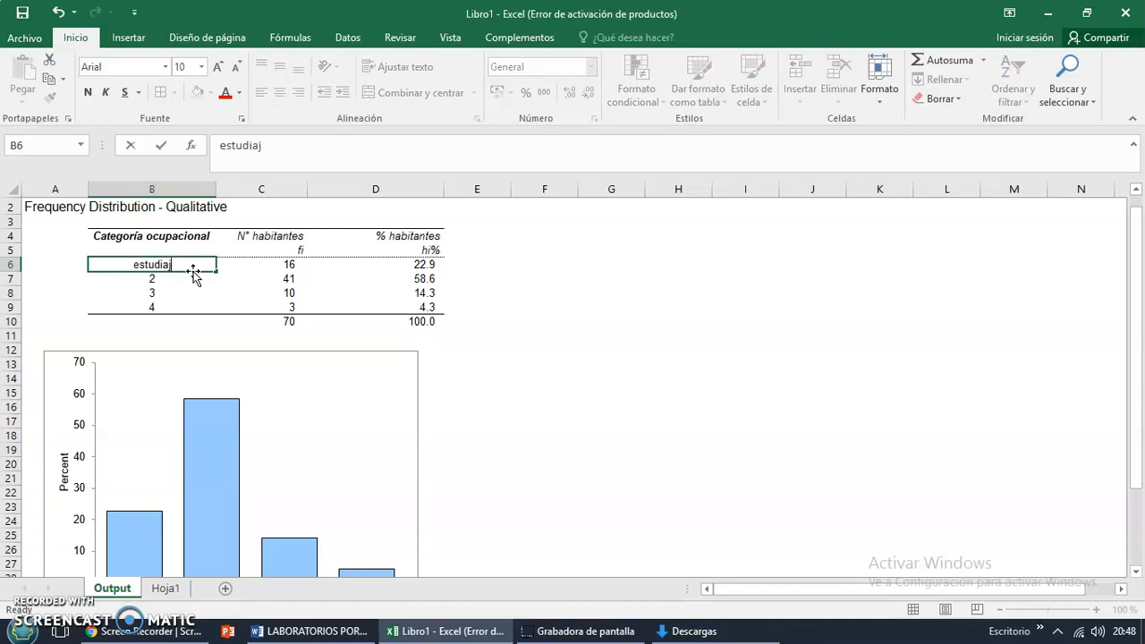
type("nte")
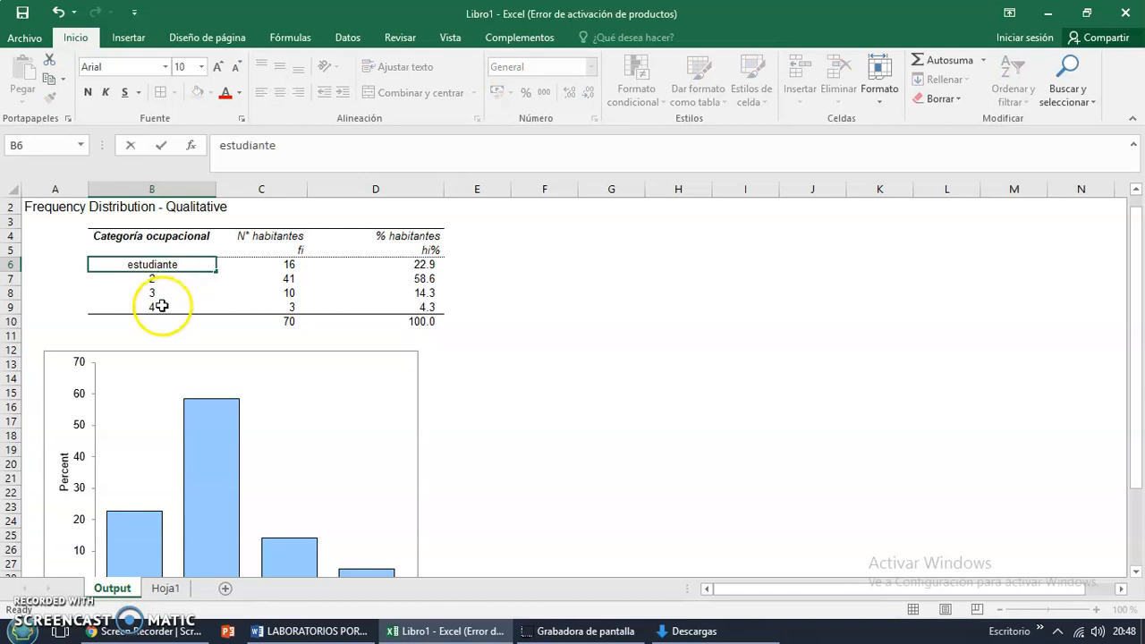
Replace category code 2 in cell B7 with the label obrero.
left_click(150, 282)
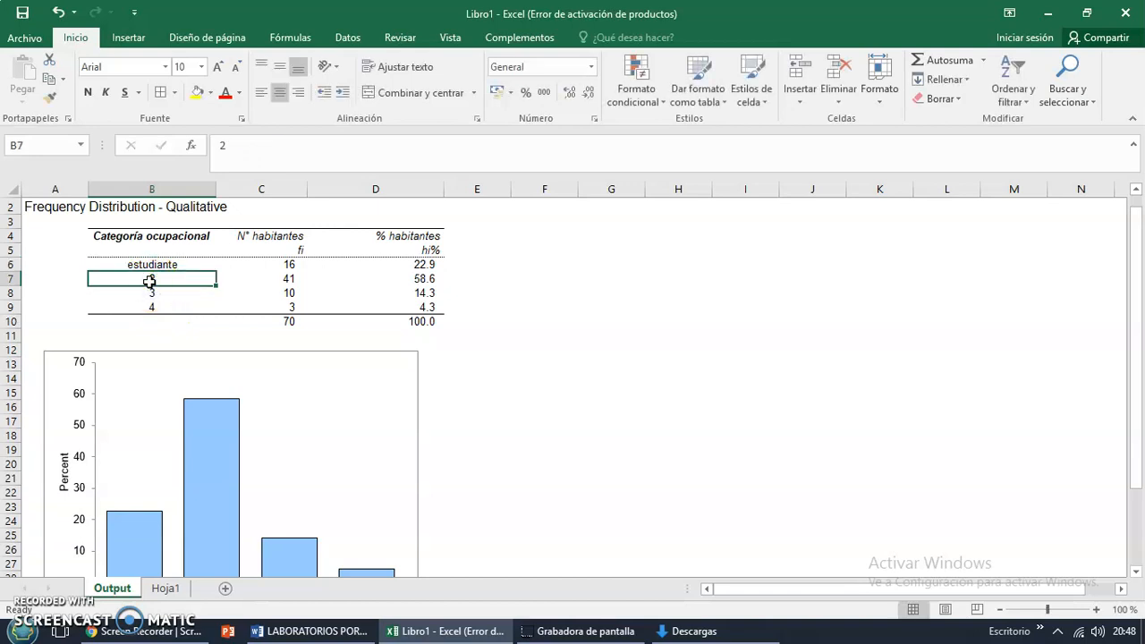
type("obrero")
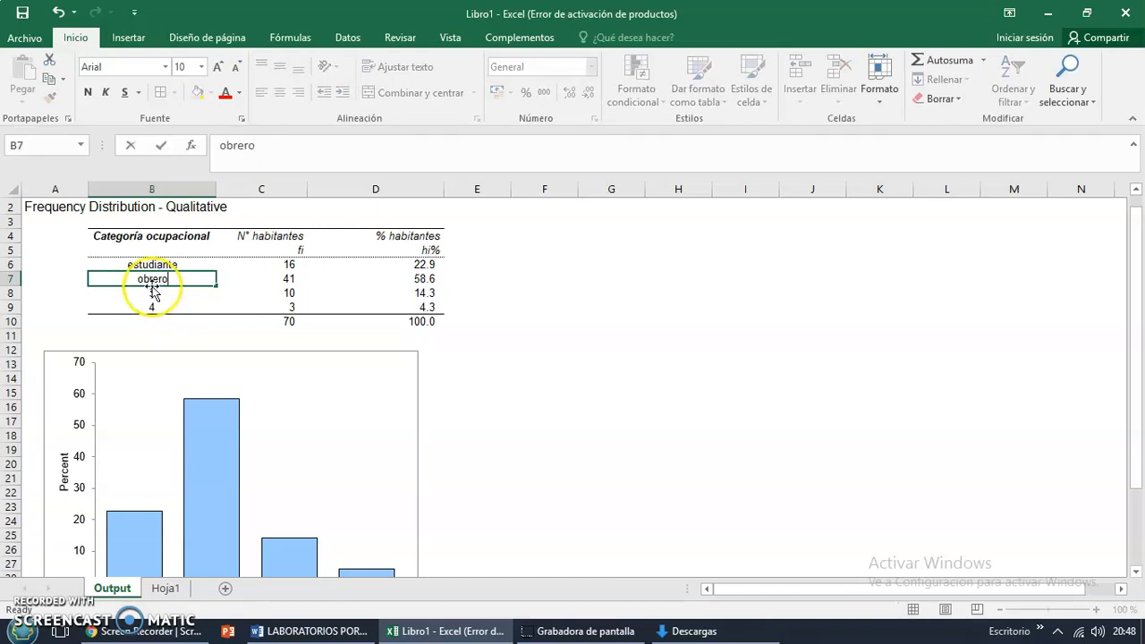
left_click(152, 293)
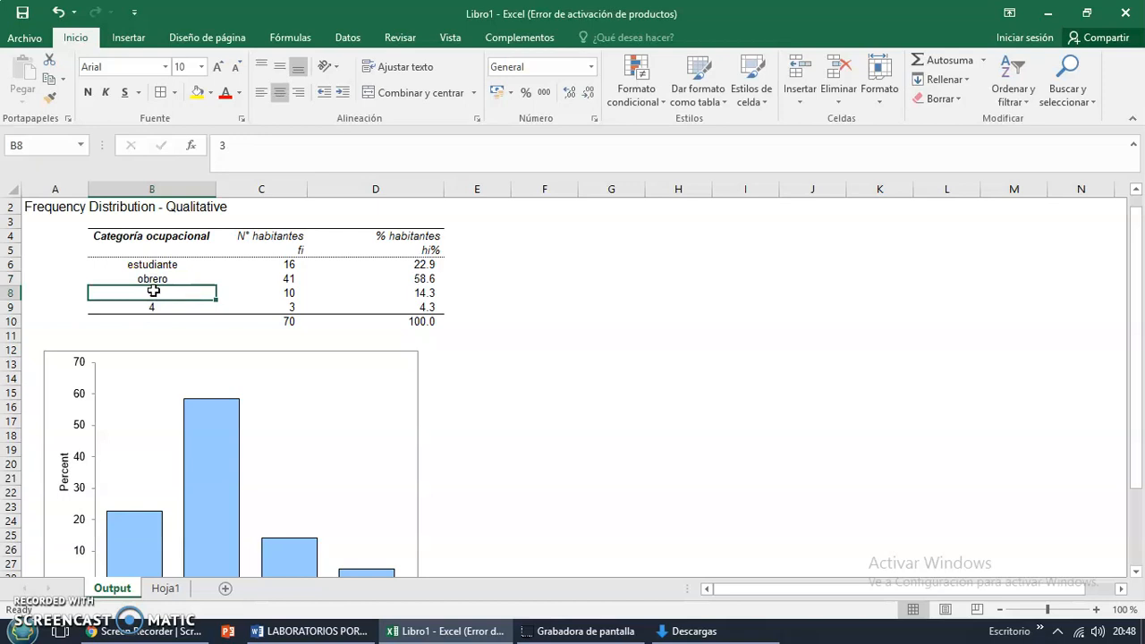
Replace category codes 3 and 4 in cells B8 and B9 with the labels empleado and profesional.
type("empleado")
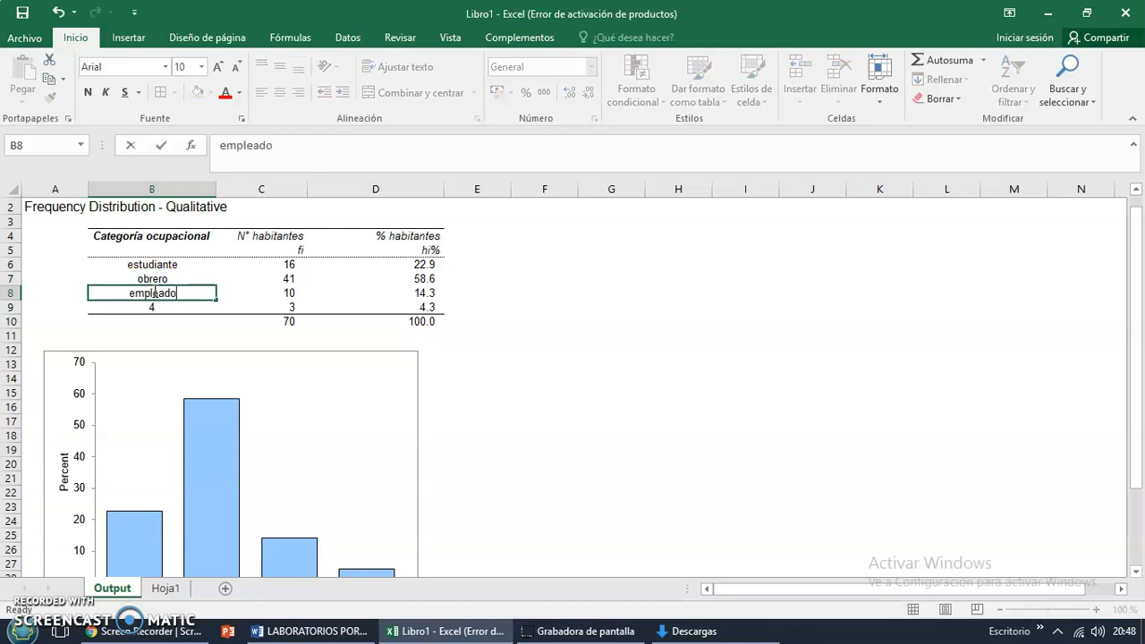
left_click(161, 307)
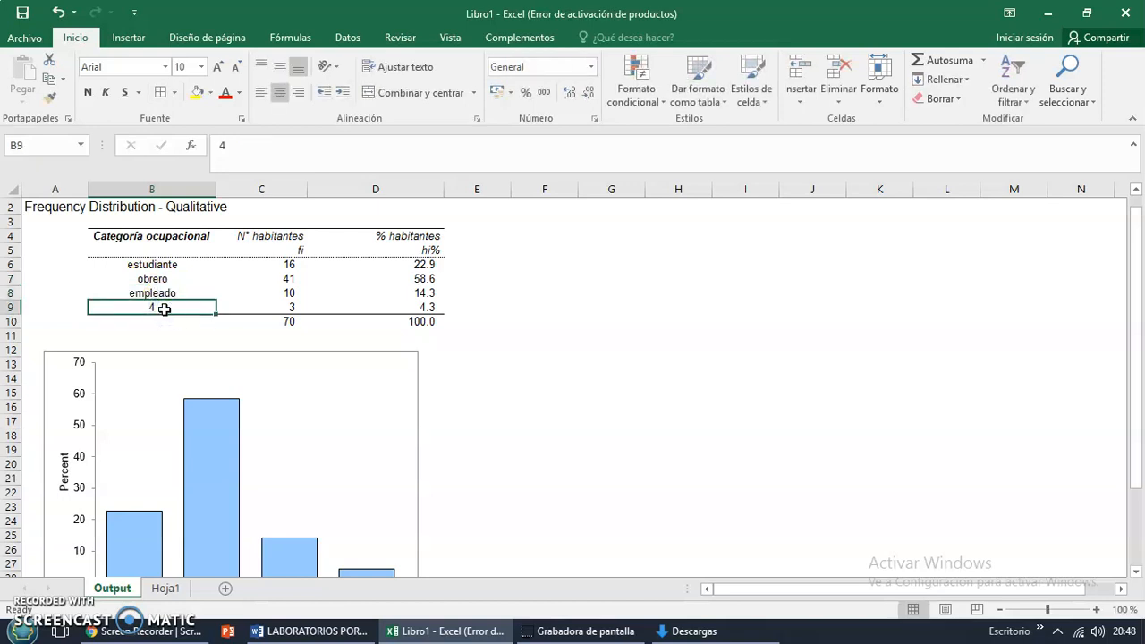
type("profesional")
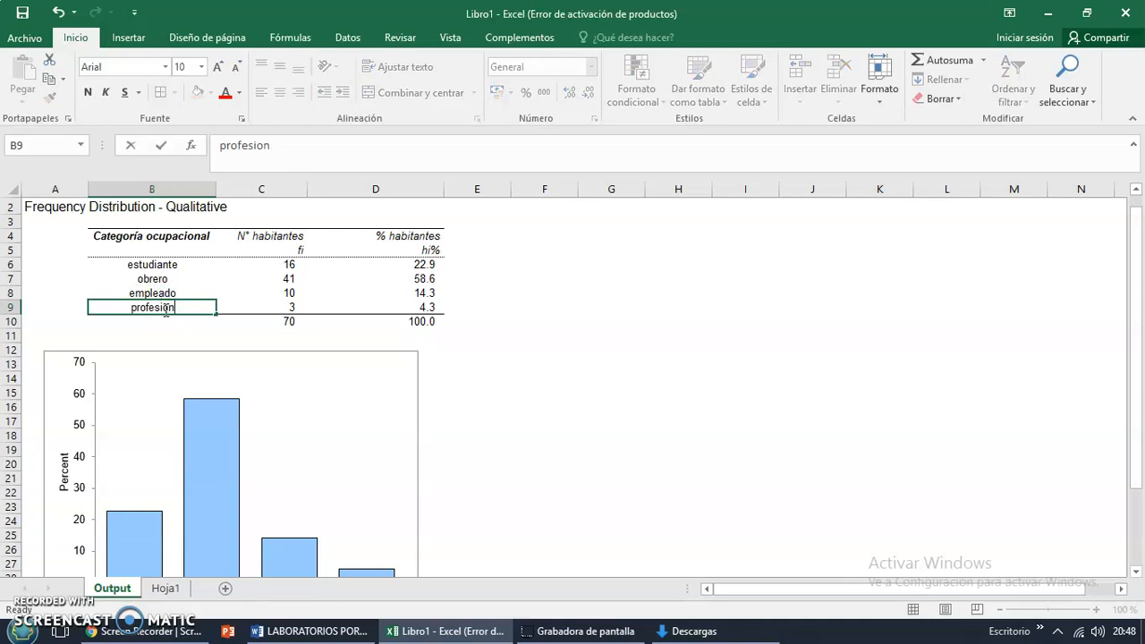
left_click(614, 322)
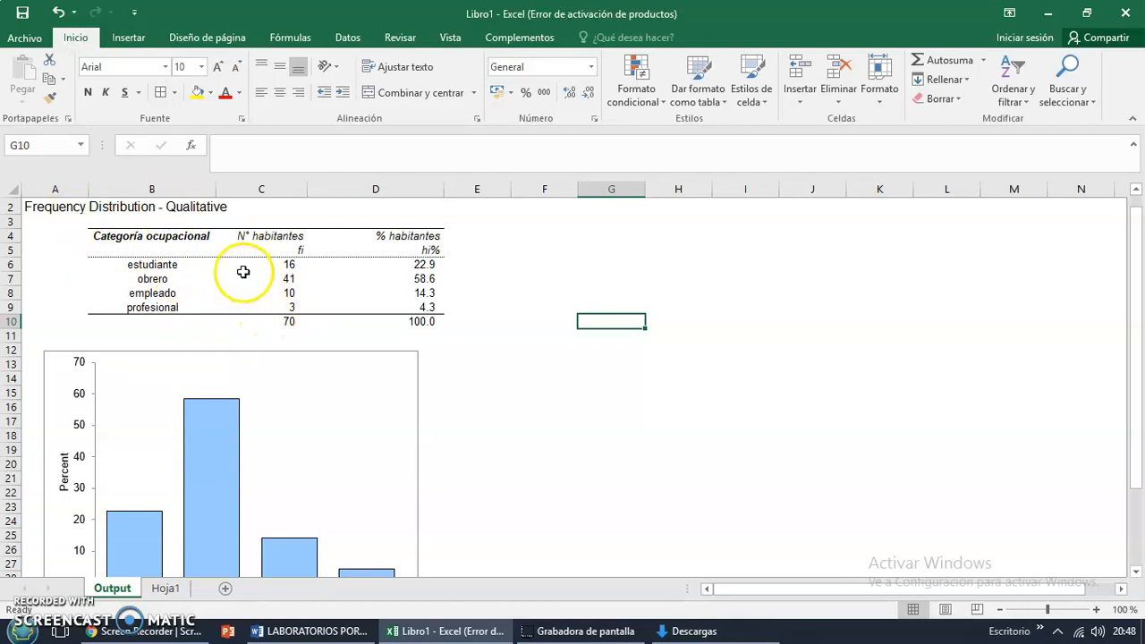
left_click(251, 278)
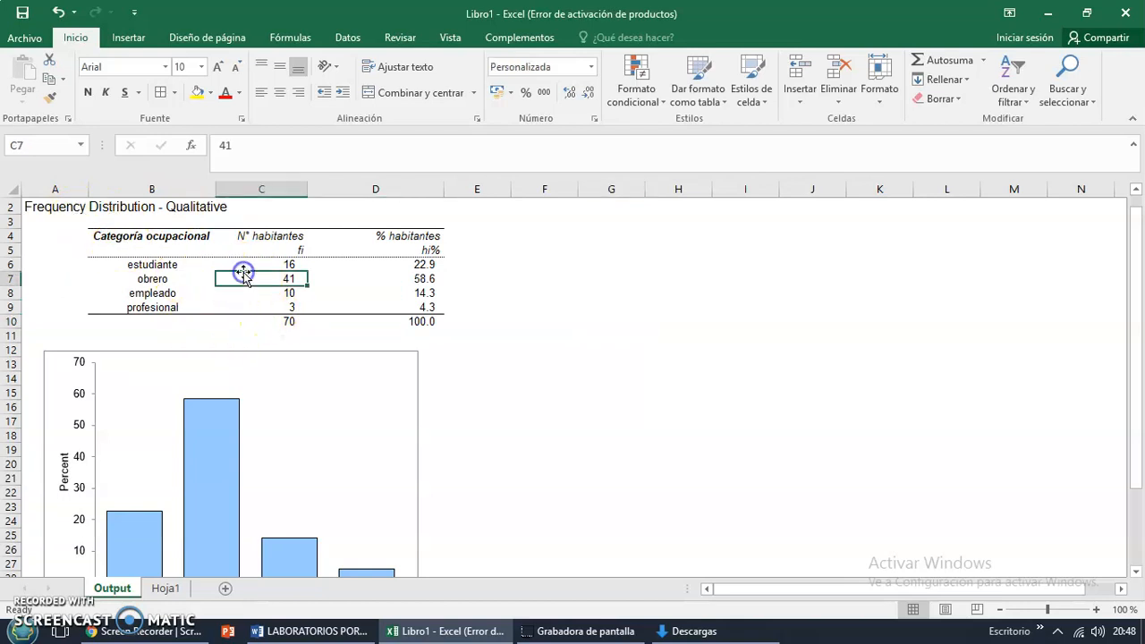
Switch to the LABORATORIOS PORTUGAL document in Word and insert about thirteen blank lines after question a.
left_click(293, 631)
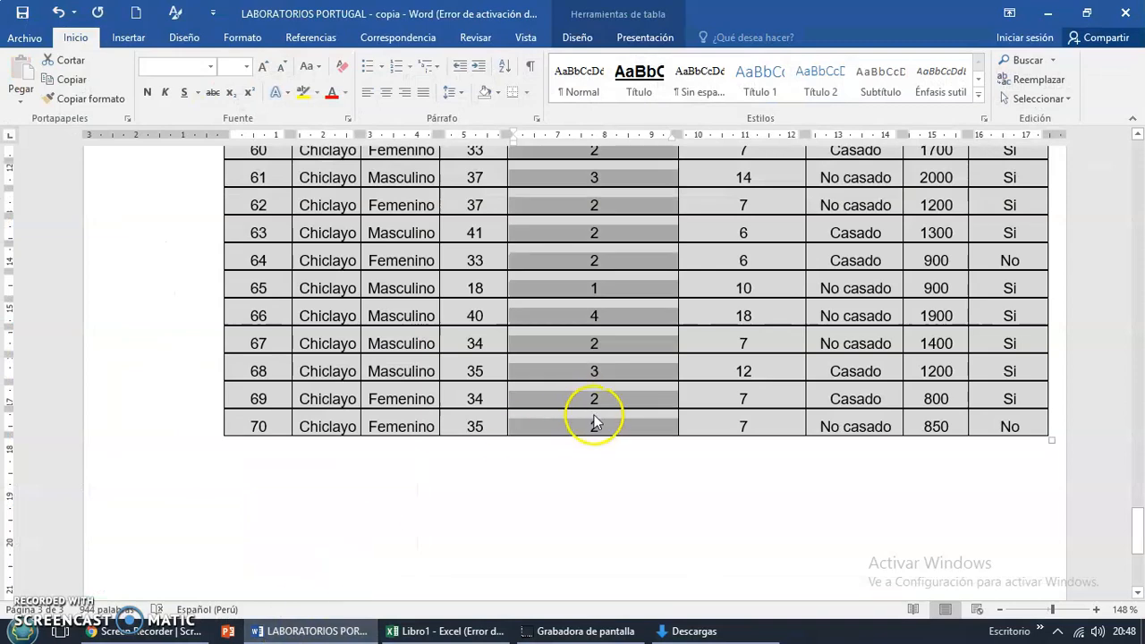
left_click_drag(1138, 528, 1139, 235)
left_click(818, 238)
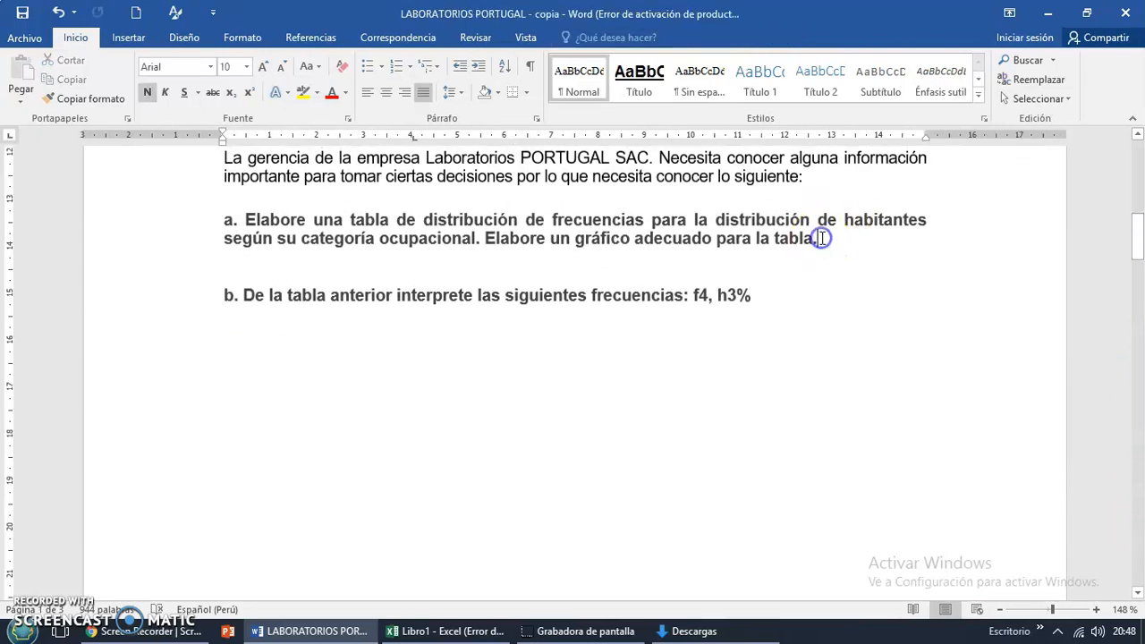
key("Return")
key("Return")
key("Return")
key("Return")
key("Return")
key("Return")
key("Return")
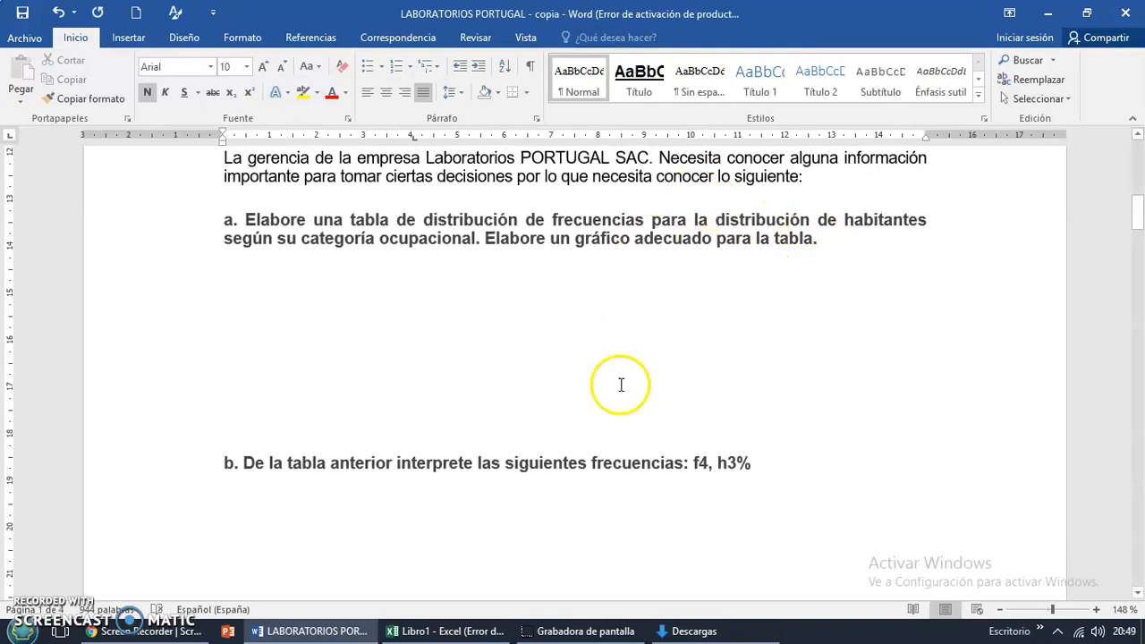
key("Return")
key("Return")
key("Return")
key("Return")
key("Return")
key("Return")
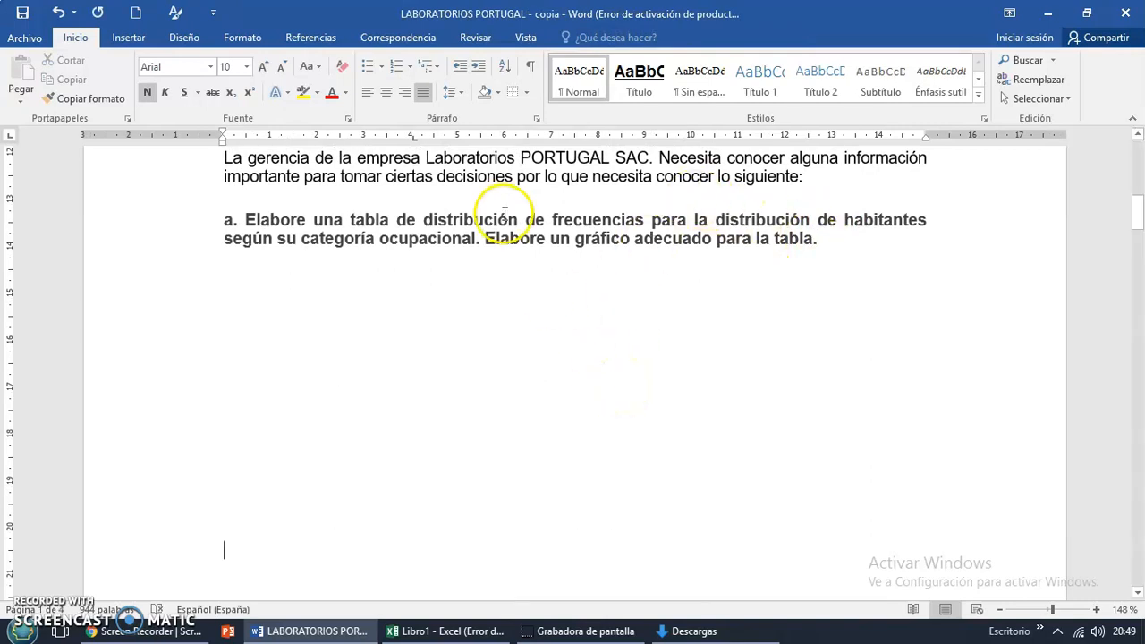
Write the caption "TABLA N°1: Distribución de 70 habitantes según su categoría ocupacional en las ciudades de" below question a.
left_click(360, 295)
type("TABLA ")
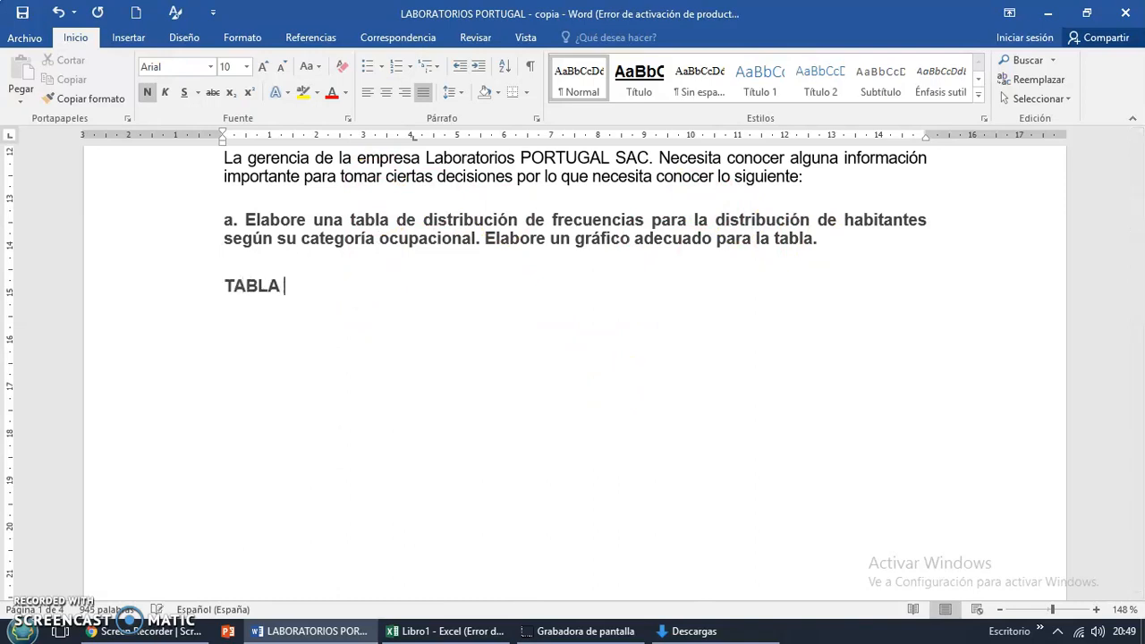
type("n")
key("BackSpace")
key("BackSpace")
type("Distribuci")
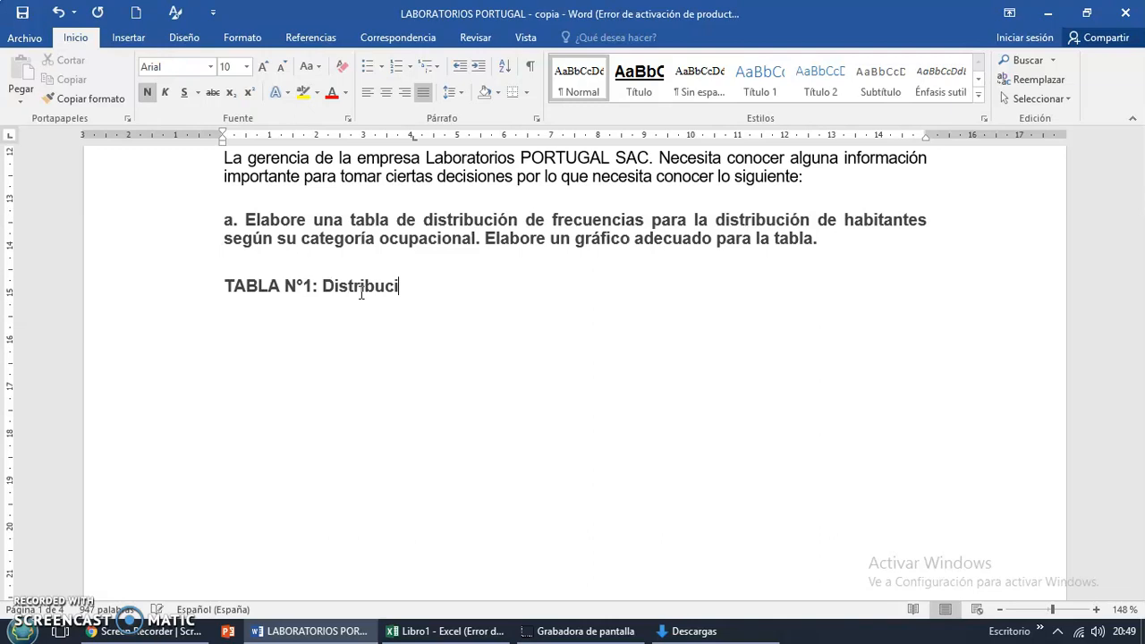
type("ón de 70 hab")
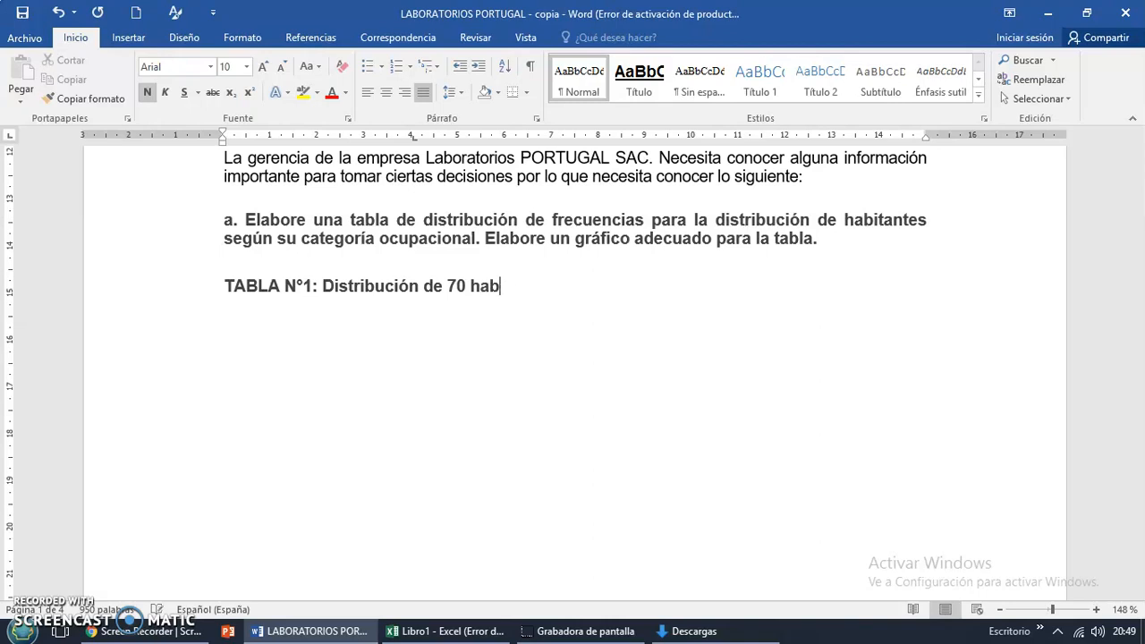
type("itantes según su")
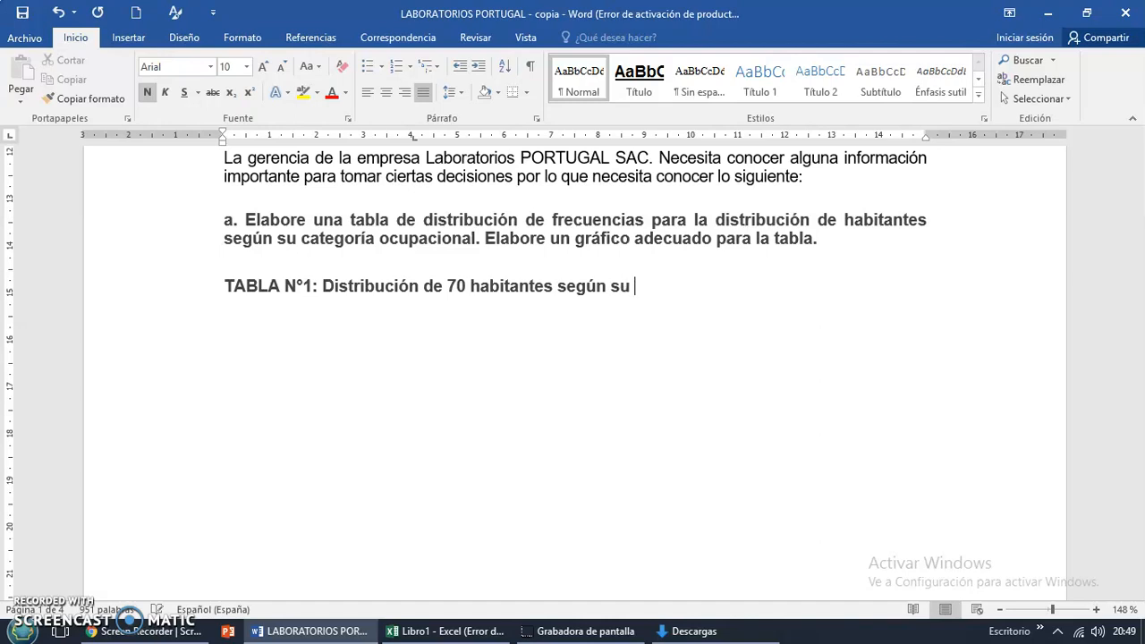
type(" categoría ocupacional en")
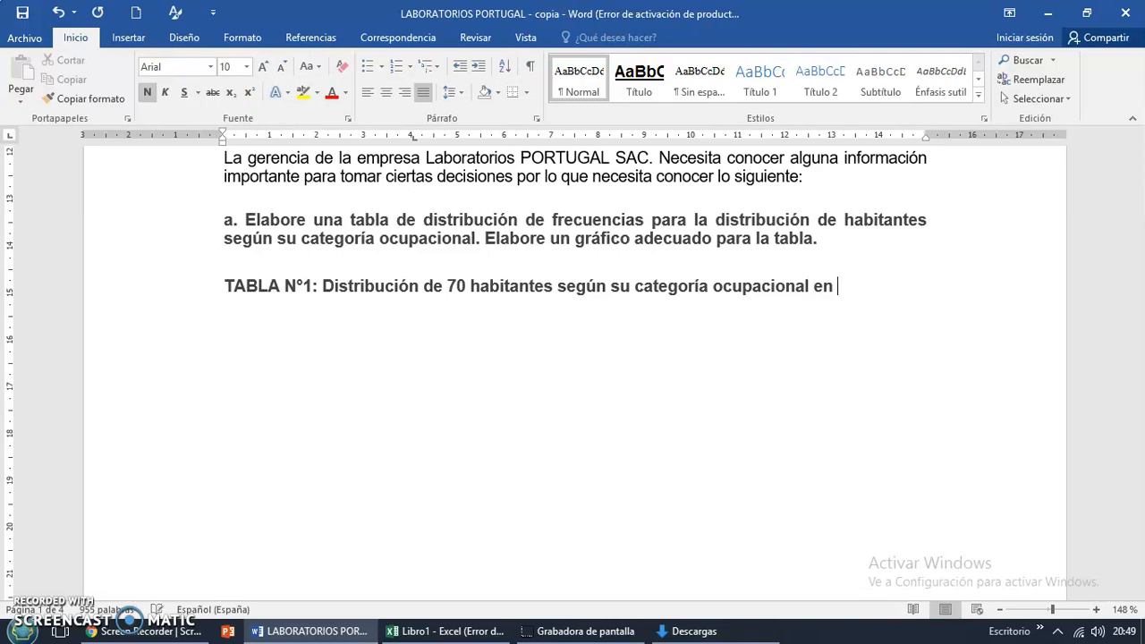
type("udades de")
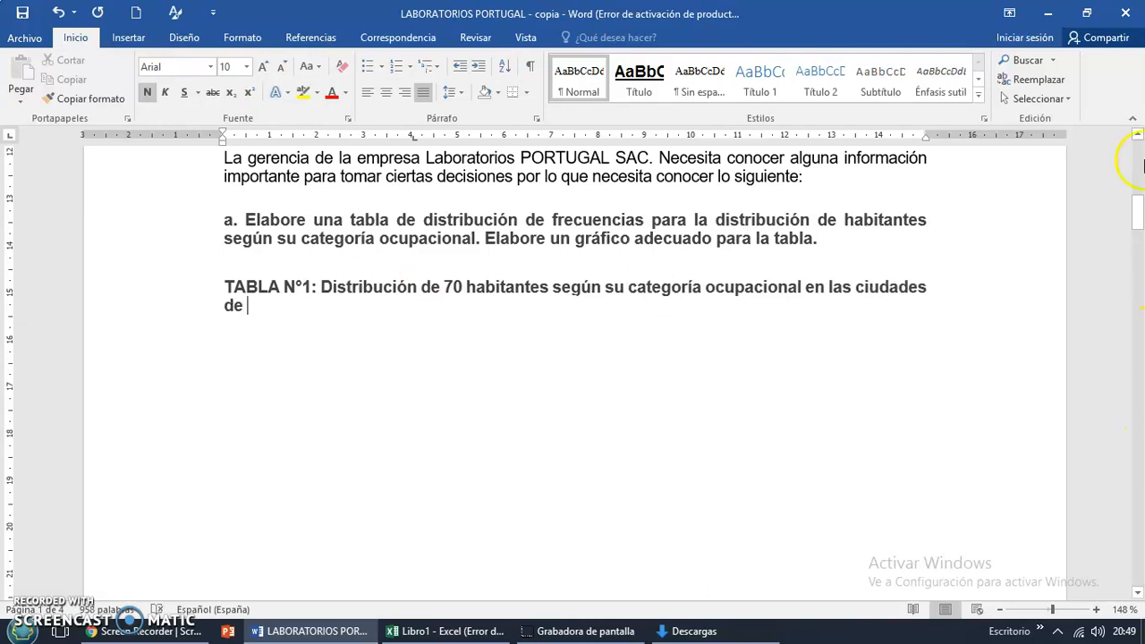
Complete the caption with "Trujillo, Chiclayo, Piura y Tumbes", copied from the study description, followed by ", 2020." and a new line.
left_click_drag(1141, 201, 1140, 167)
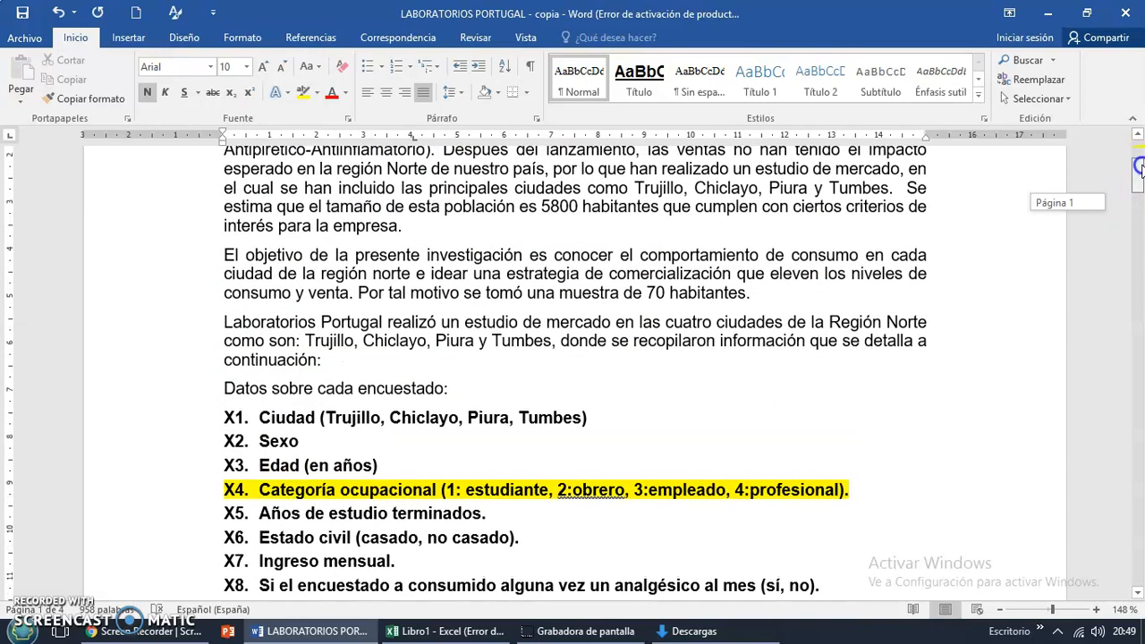
left_click_drag(306, 341, 535, 346)
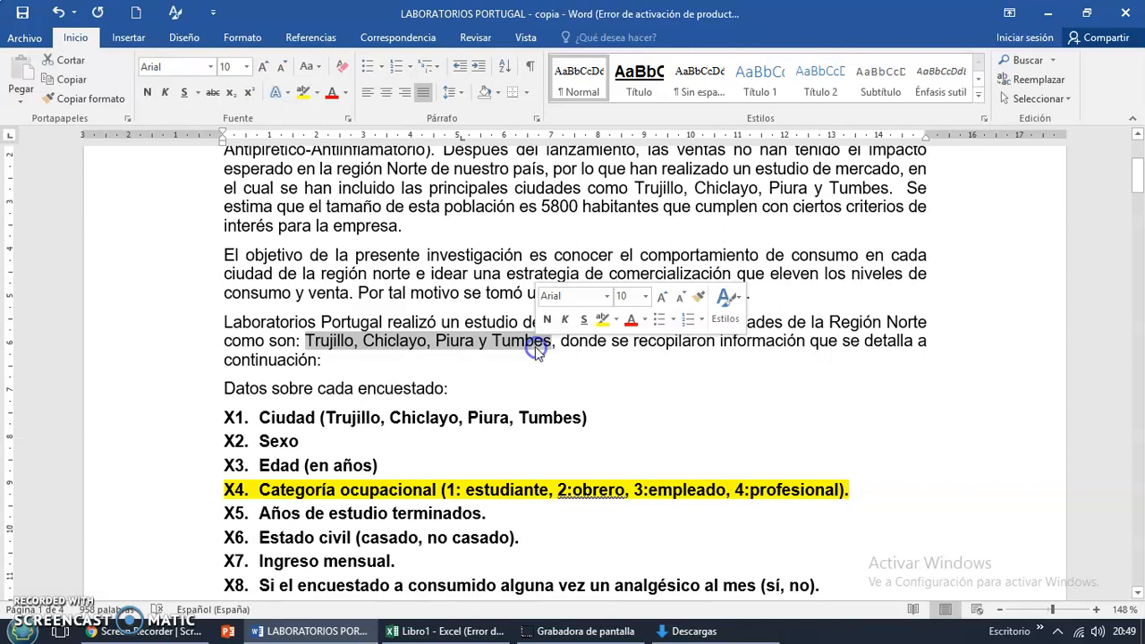
left_click_drag(1140, 174, 1140, 219)
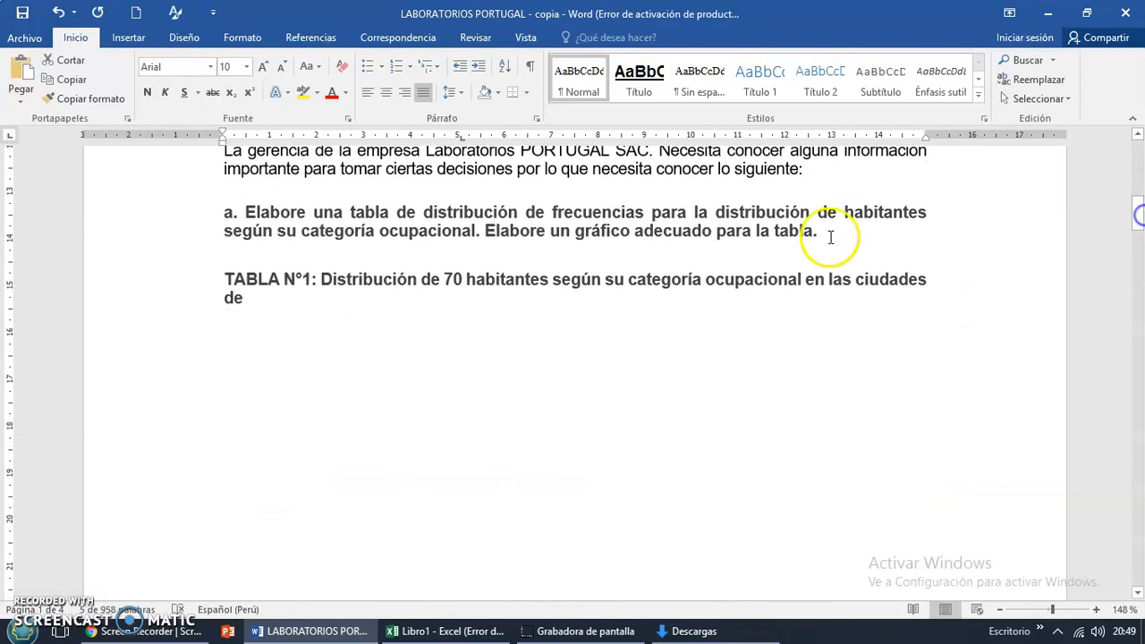
left_click(417, 305)
type("Trujillo, Chiclayo, Piura y Tumbes")
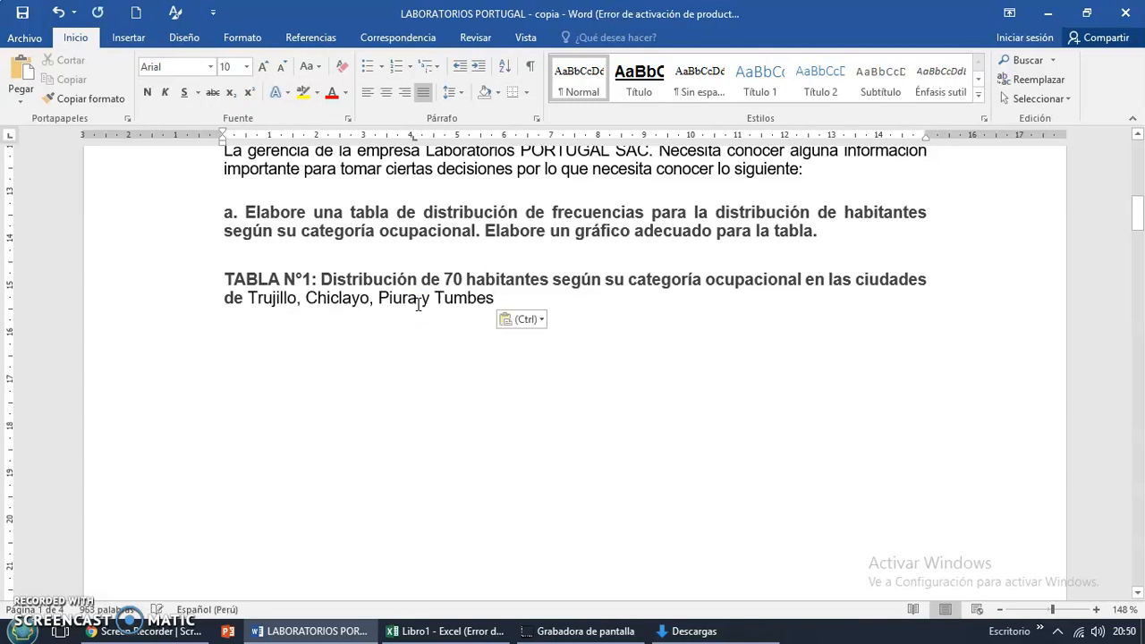
type(", 20")
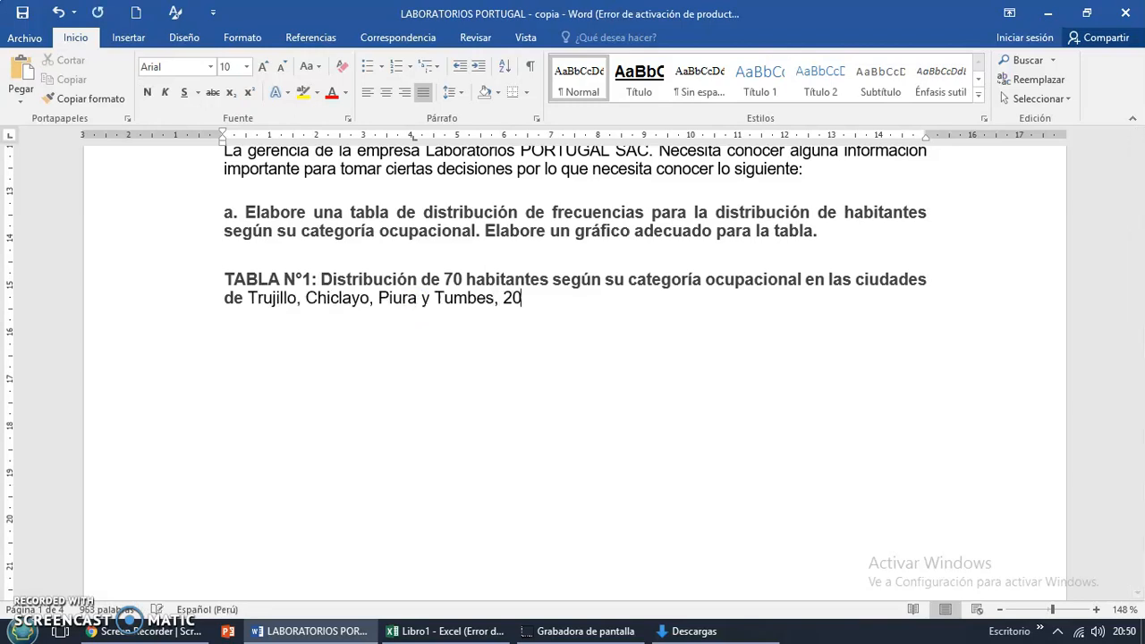
type("20.")
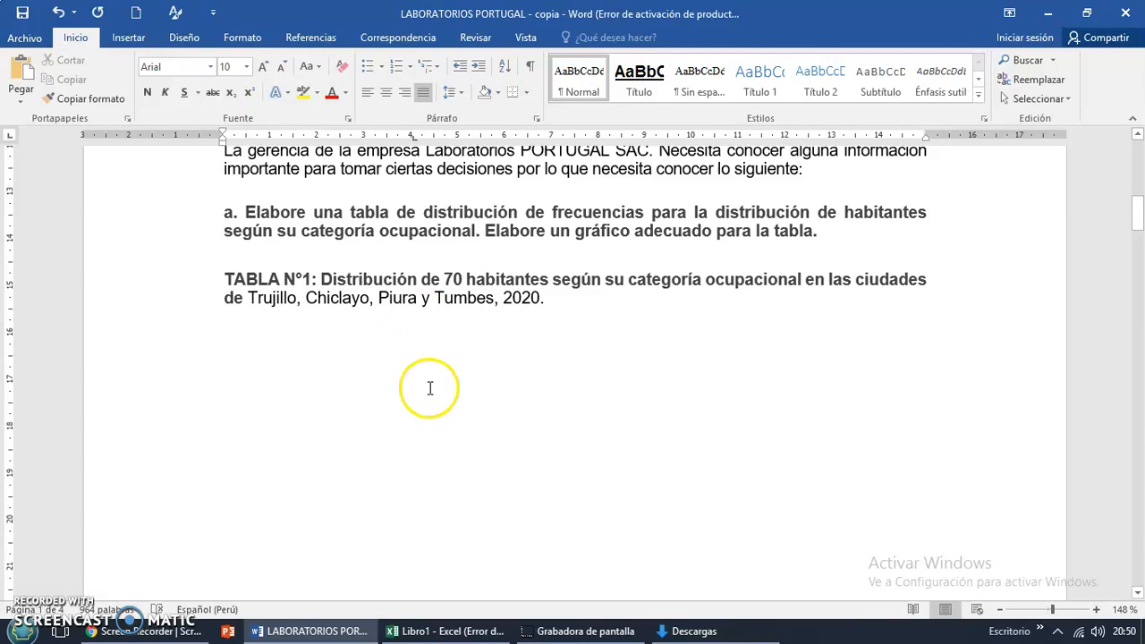
key("Return")
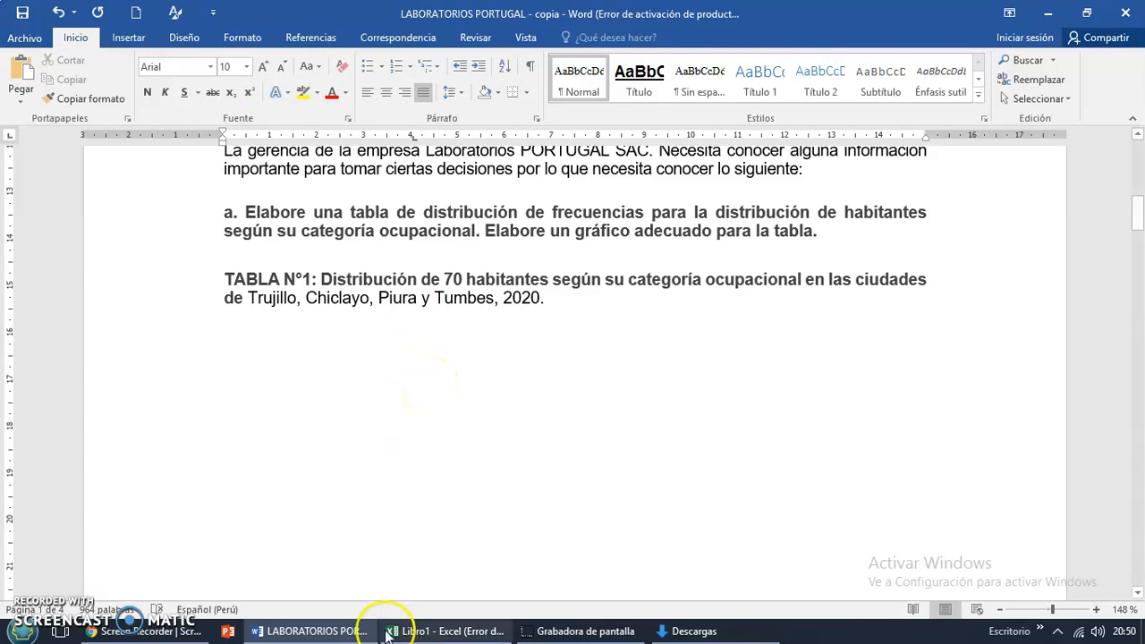
Copy the frequency table in range A3:E11 from the Excel Output sheet and paste it below the caption in Word.
left_click(311, 629)
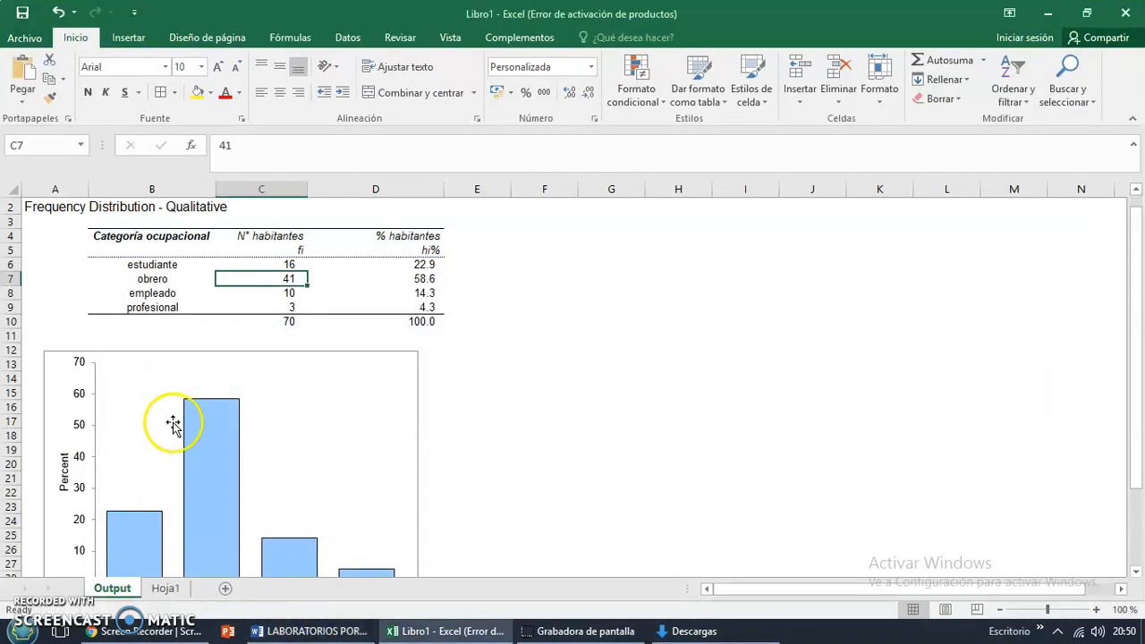
left_click(71, 241)
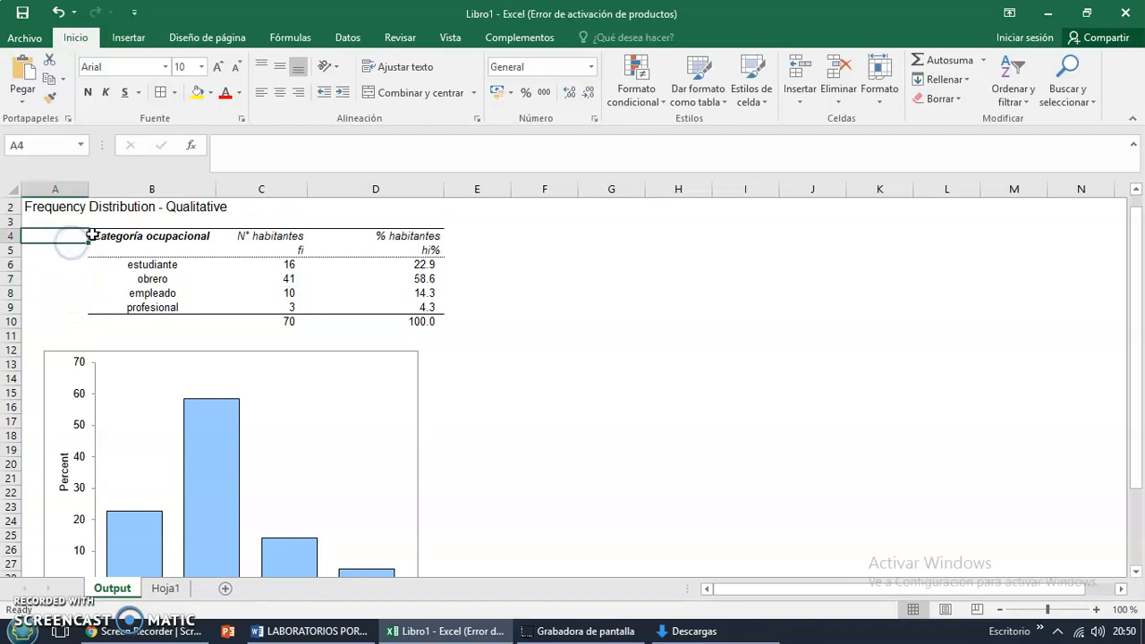
left_click(94, 236)
left_click(99, 264)
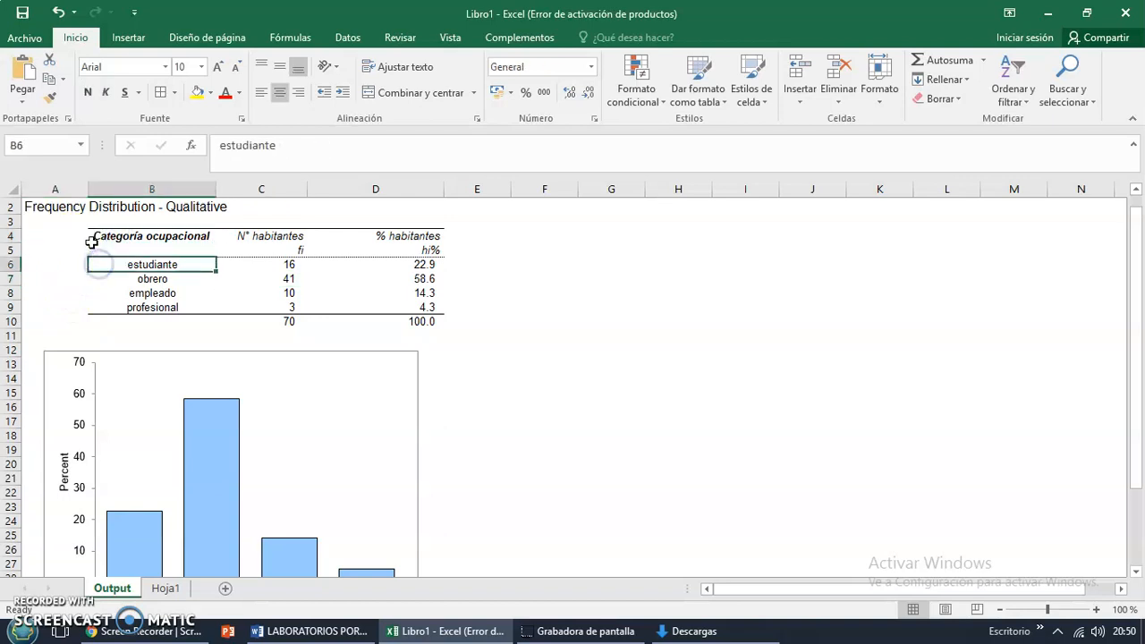
left_click_drag(84, 223, 465, 336)
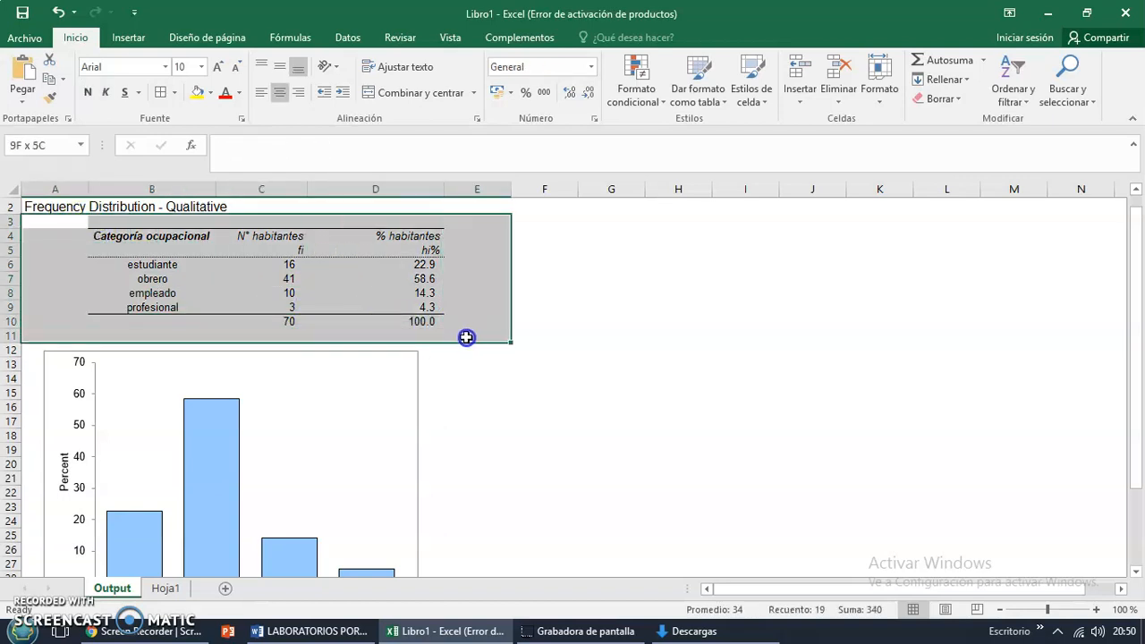
key("ctrl+c")
left_click(257, 631)
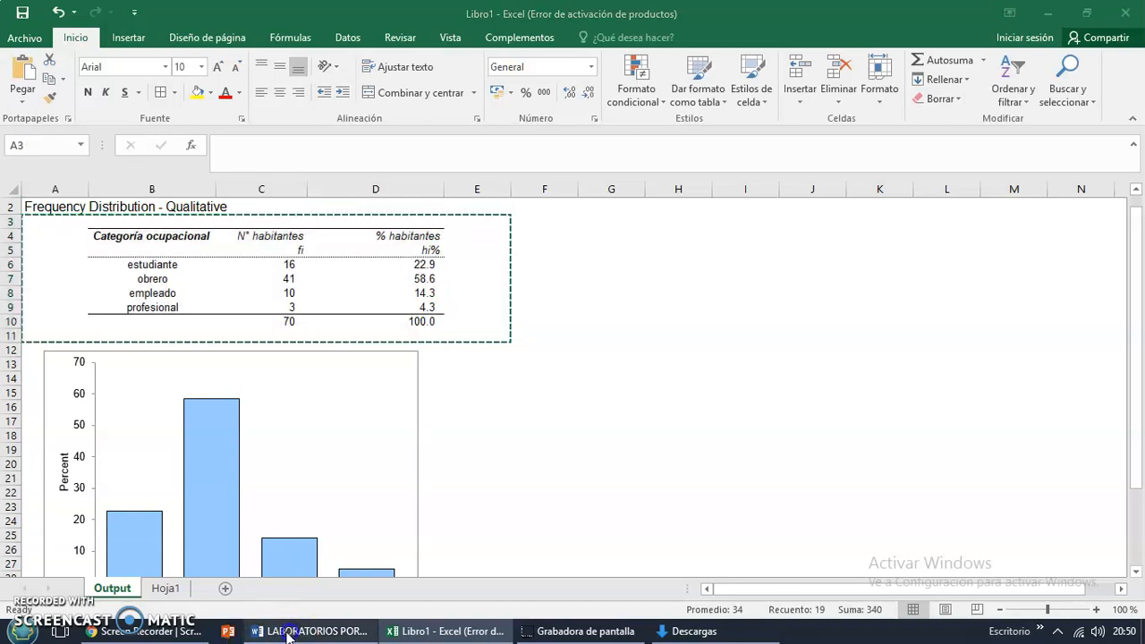
left_click(400, 422)
key("ctrl+v")
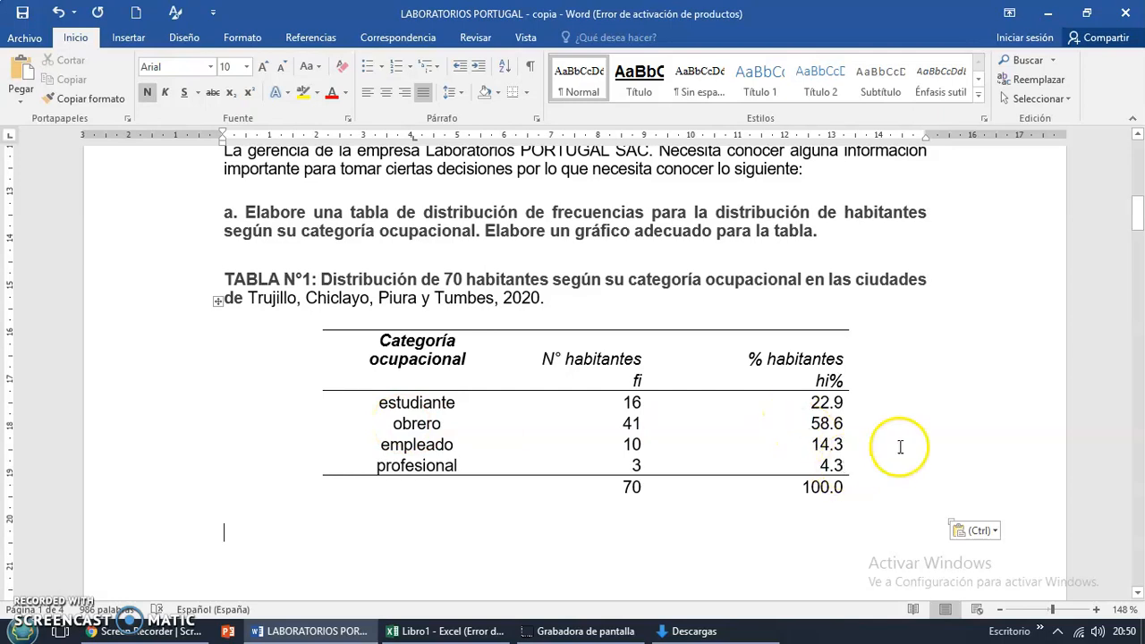
Add the notes "Fuente: Encuesta – Laboratorios Portugal" and "Elaboración: Propia" on two lines below the table.
type("Fuente: ")
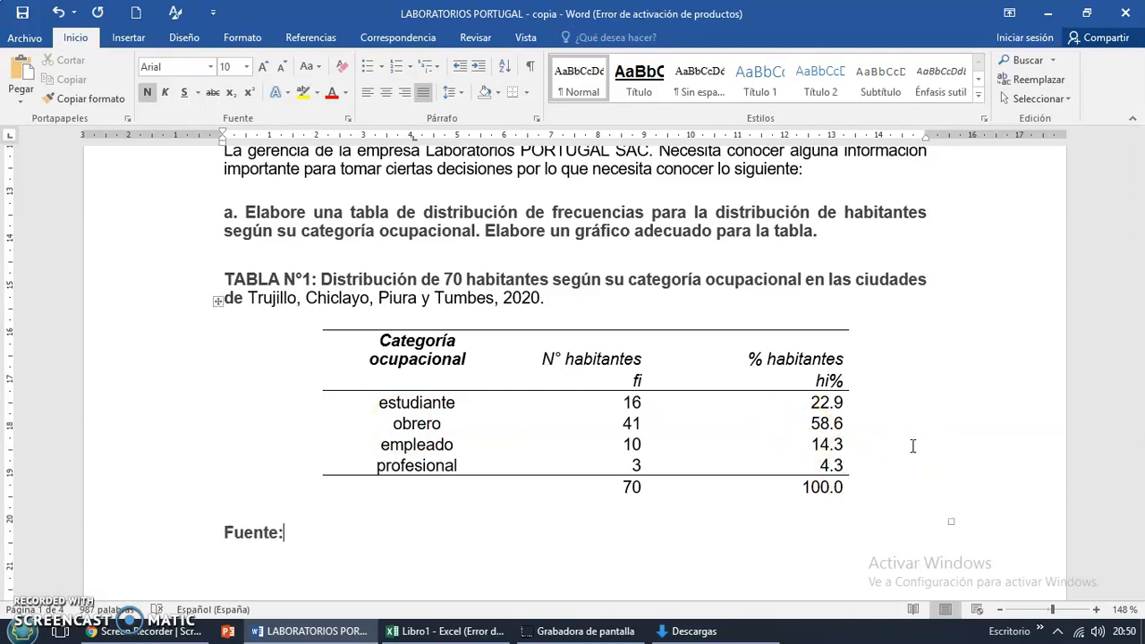
type("Encuesta")
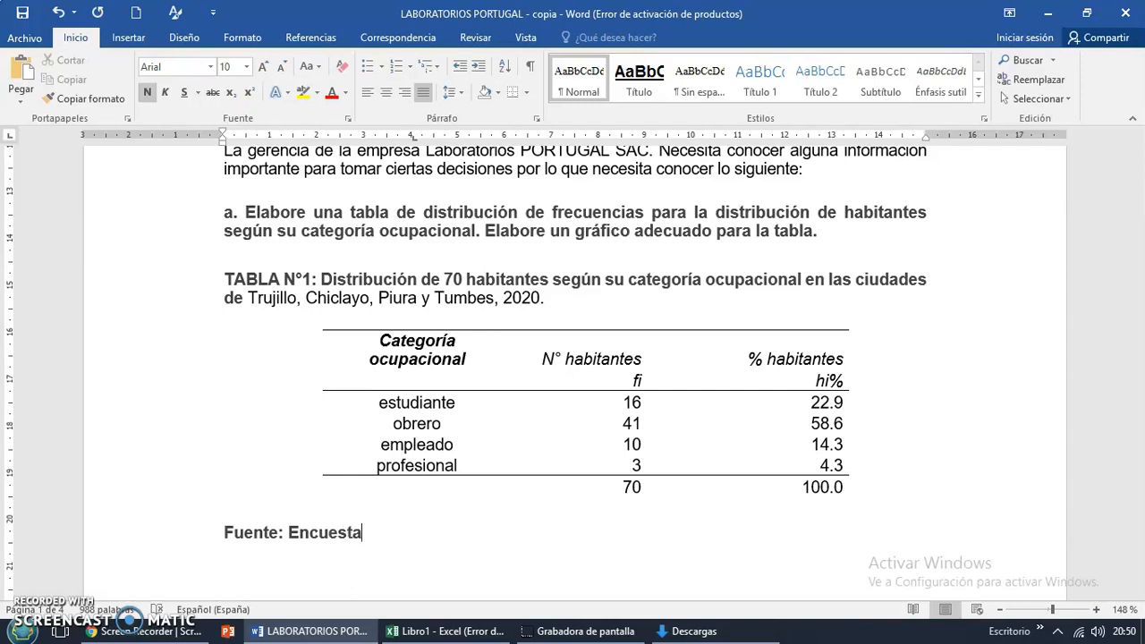
type("- Laboratorios ")
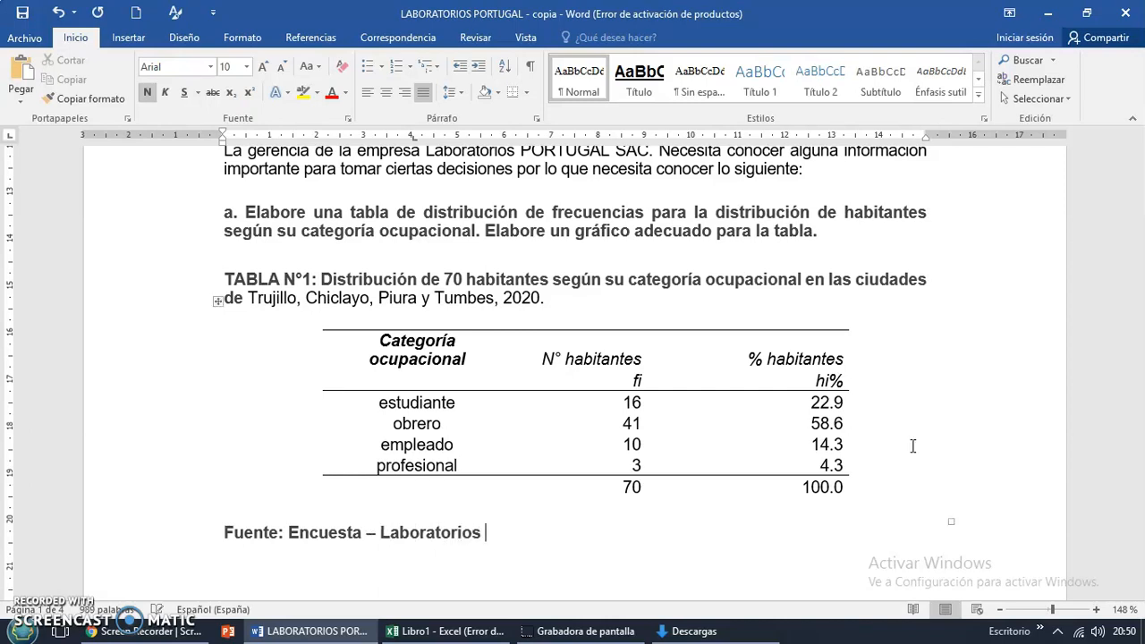
type("pPortuga")
type("Elab")
type("oraci")
type("ón: Propia")
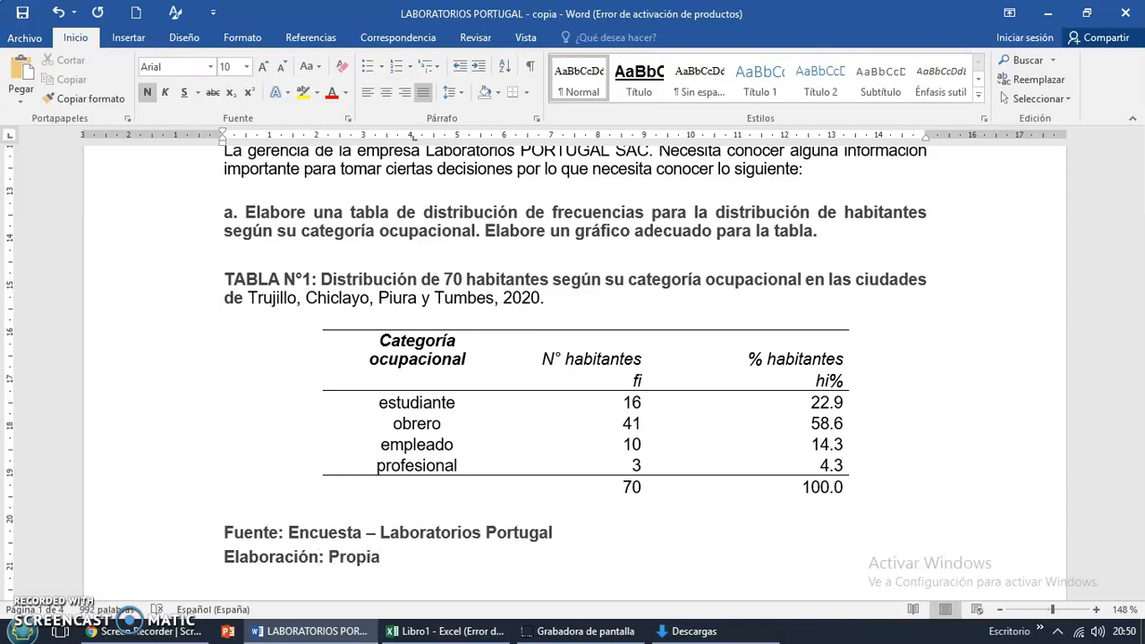
Copy the TABLA N°1 caption to the start of page 2 and replace its word "TABLA" with "Gráfico".
left_click_drag(1137, 218, 1138, 225)
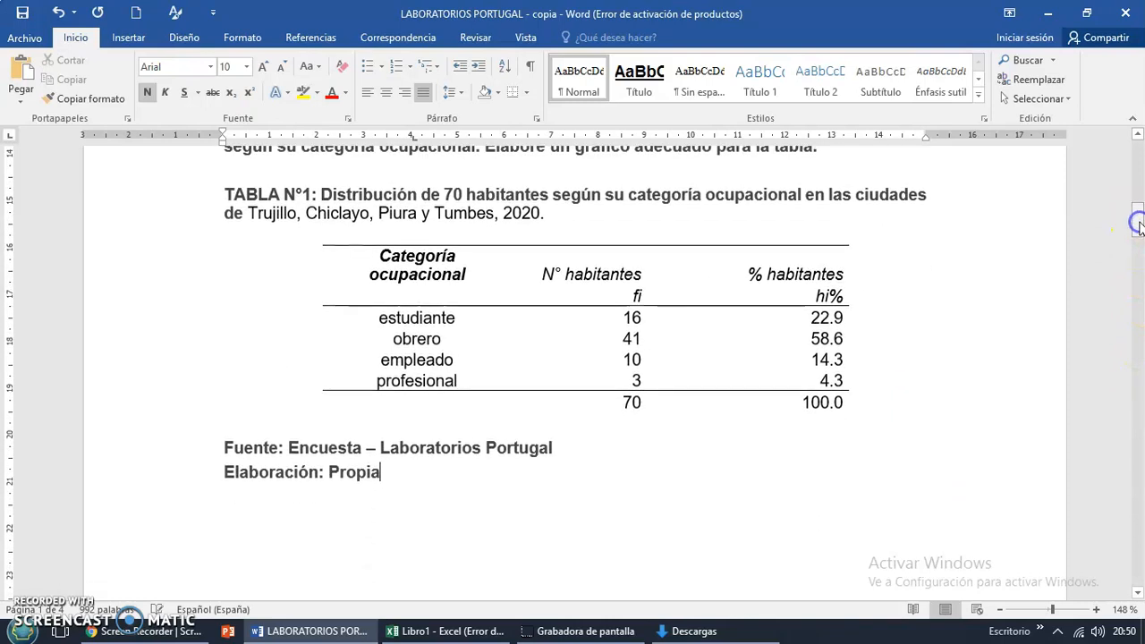
left_click_drag(224, 192, 544, 213)
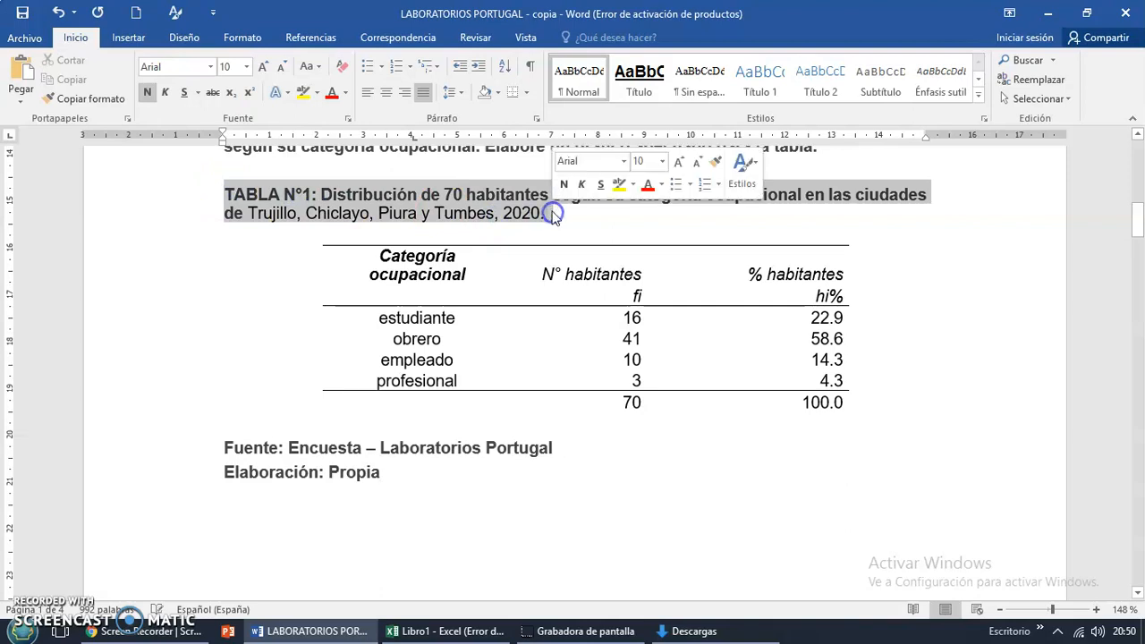
left_click(358, 523)
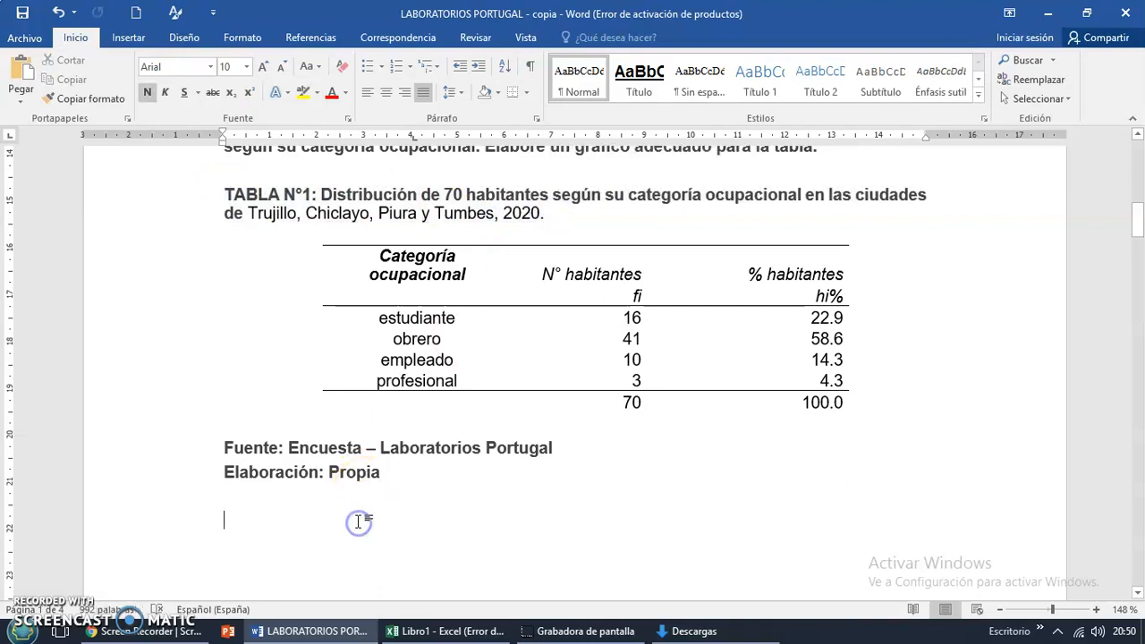
key("ctrl+Return")
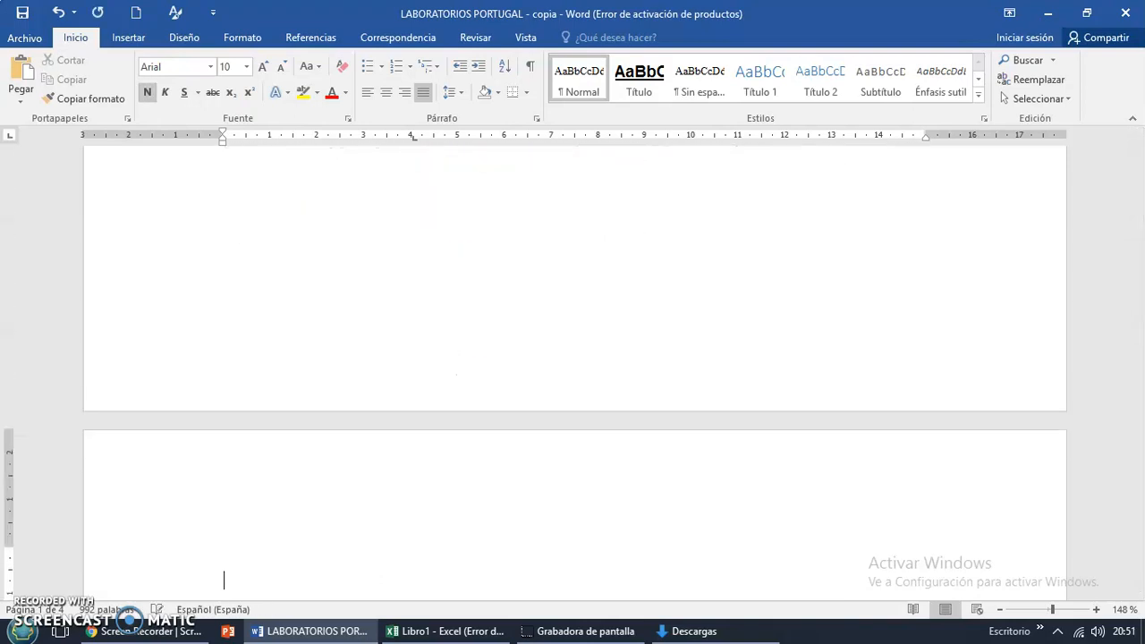
key("ctrl+v")
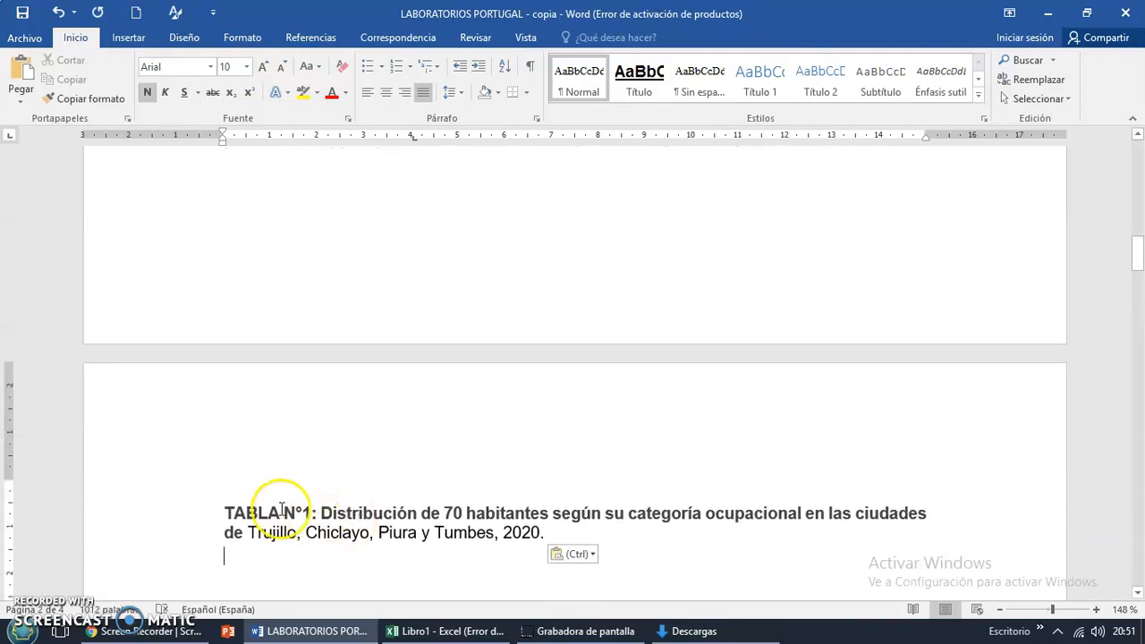
left_click_drag(273, 511, 224, 510)
type("Gráfico")
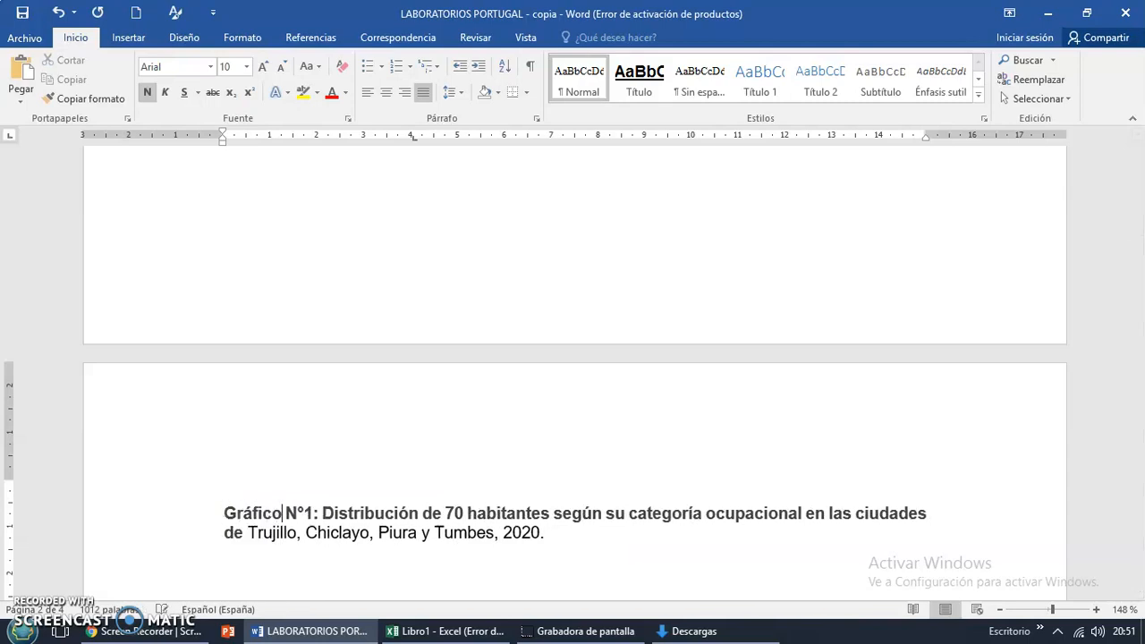
Switch to the Excel Output sheet and add data labels to the bars of the Categoría ocupacional chart.
left_click(412, 633)
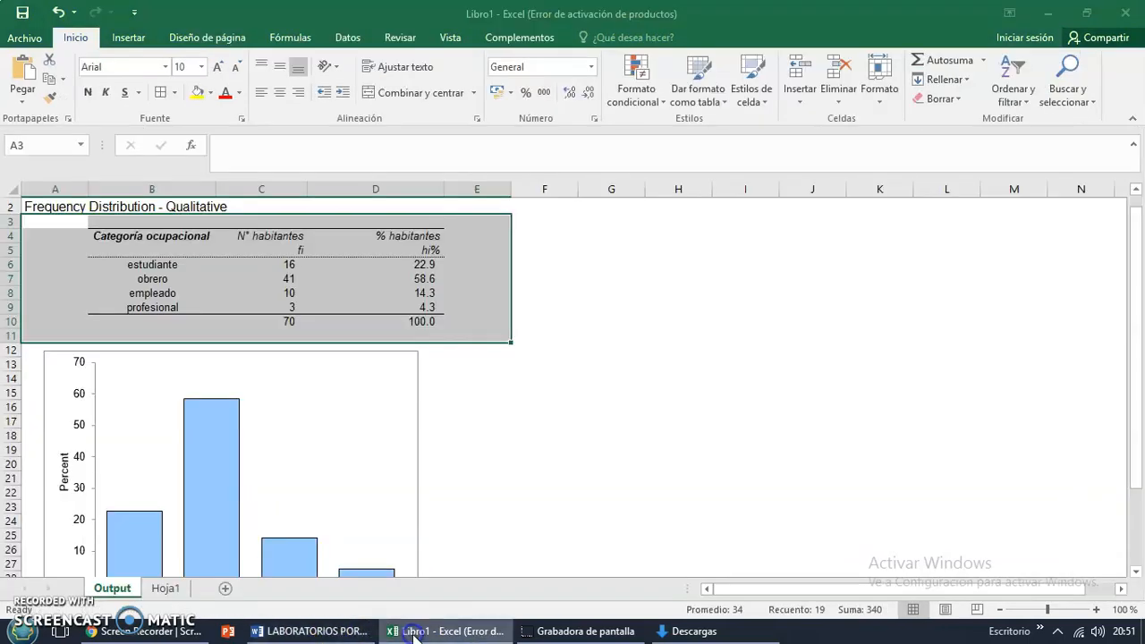
left_click(590, 404)
left_click(404, 366)
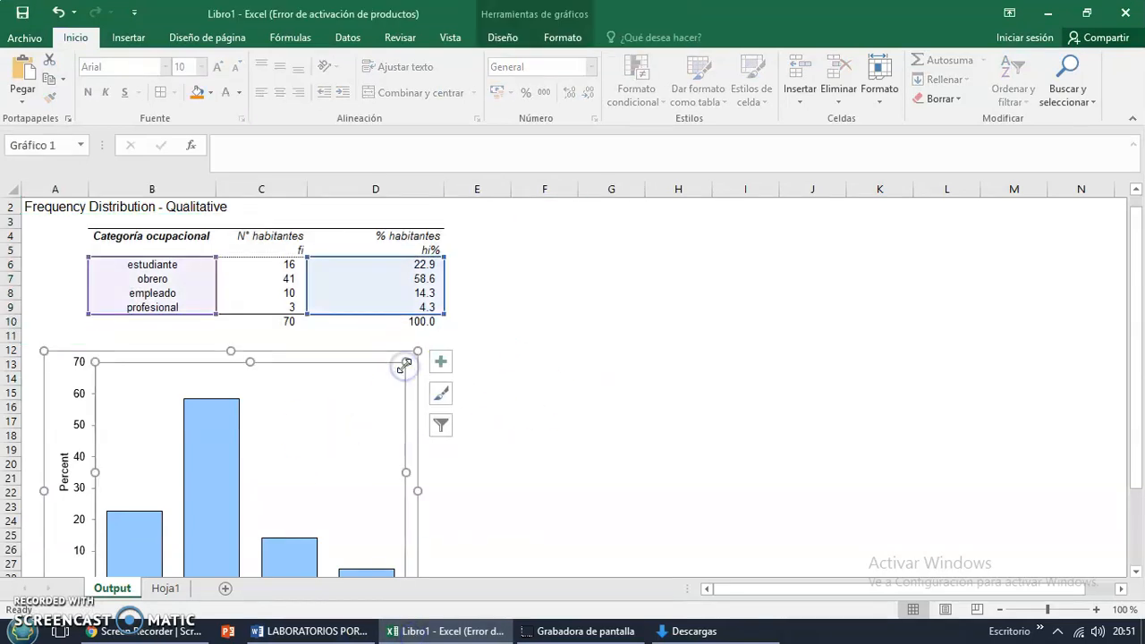
left_click(531, 376)
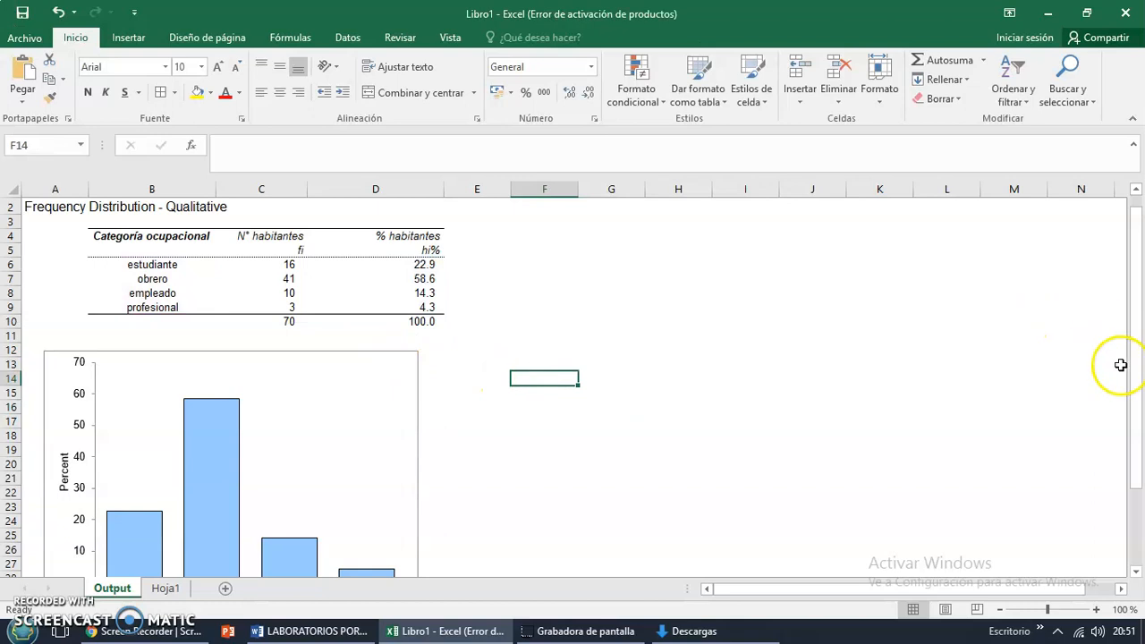
left_click_drag(1138, 375, 1136, 408)
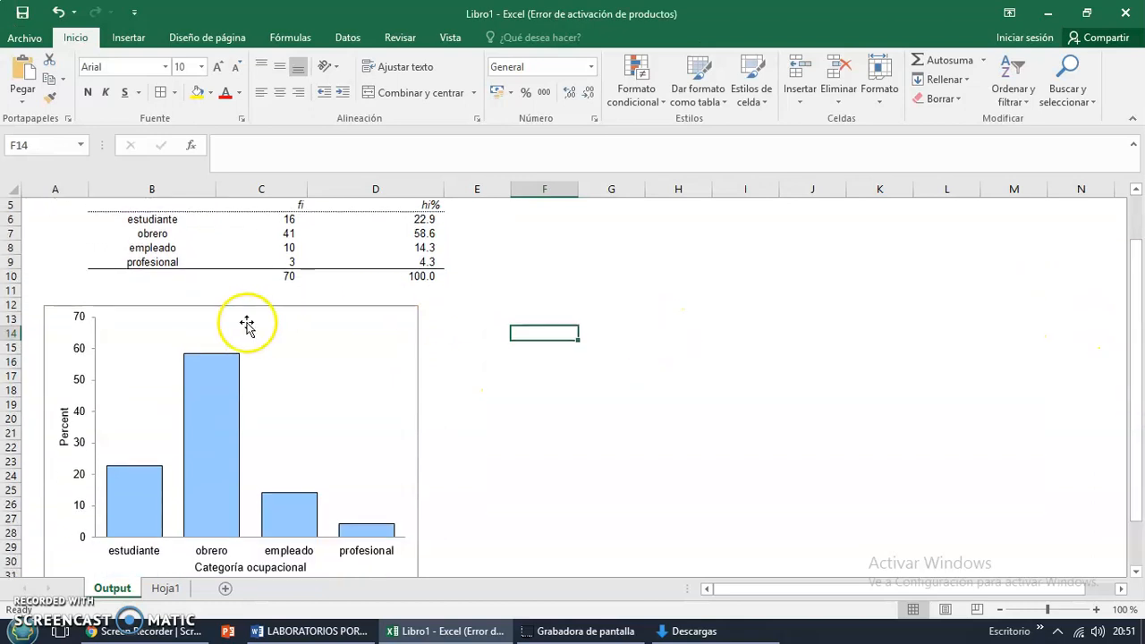
left_click(212, 414)
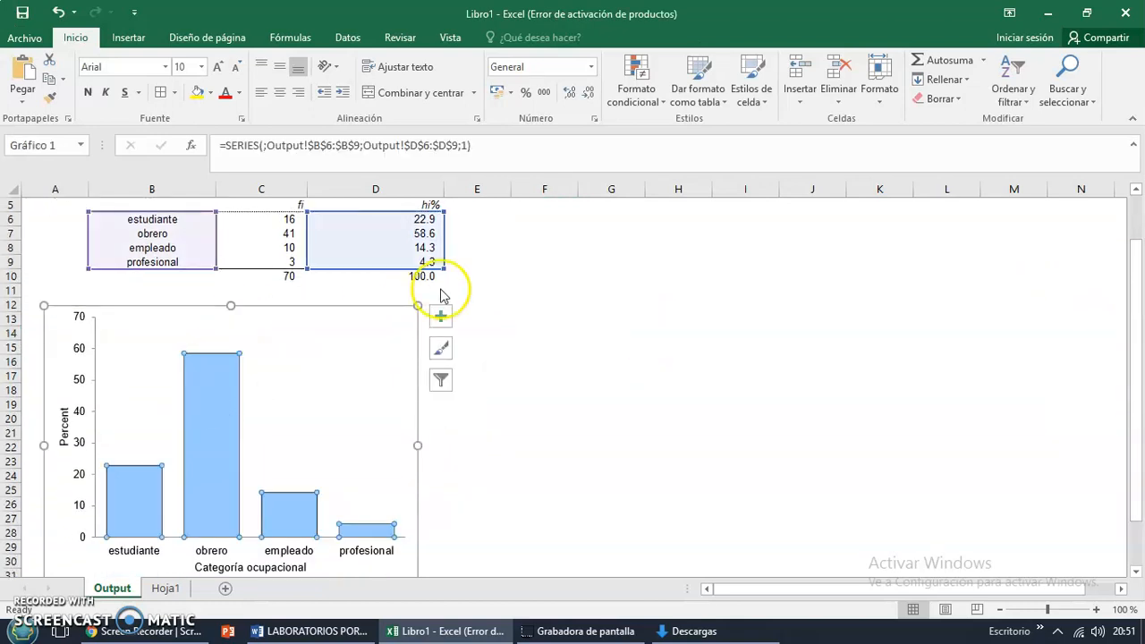
left_click(442, 318)
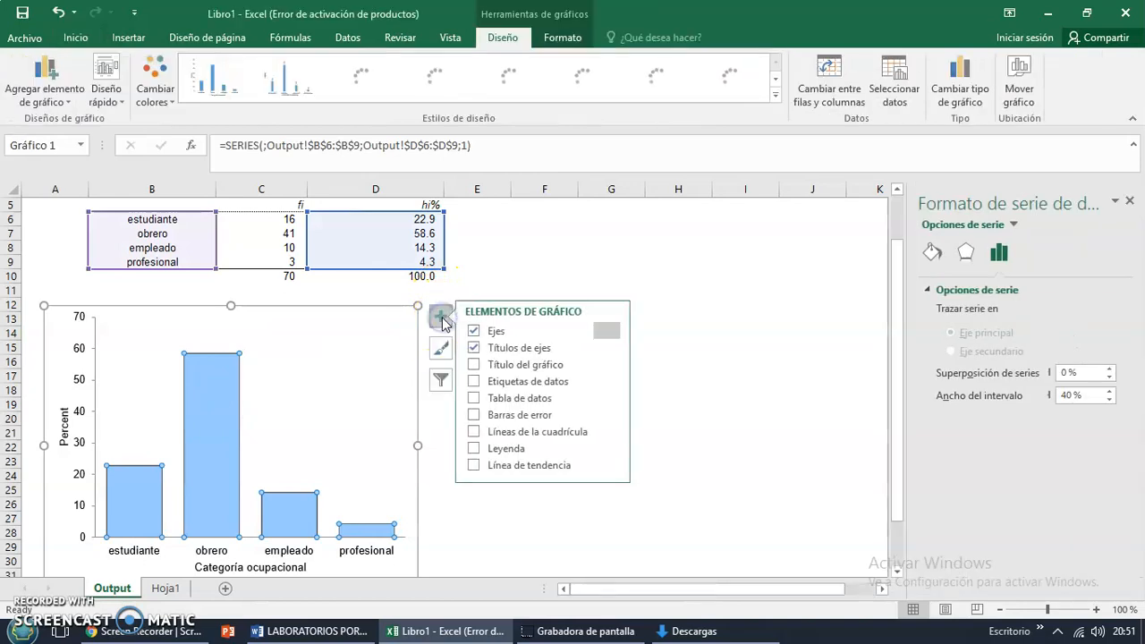
left_click(481, 382)
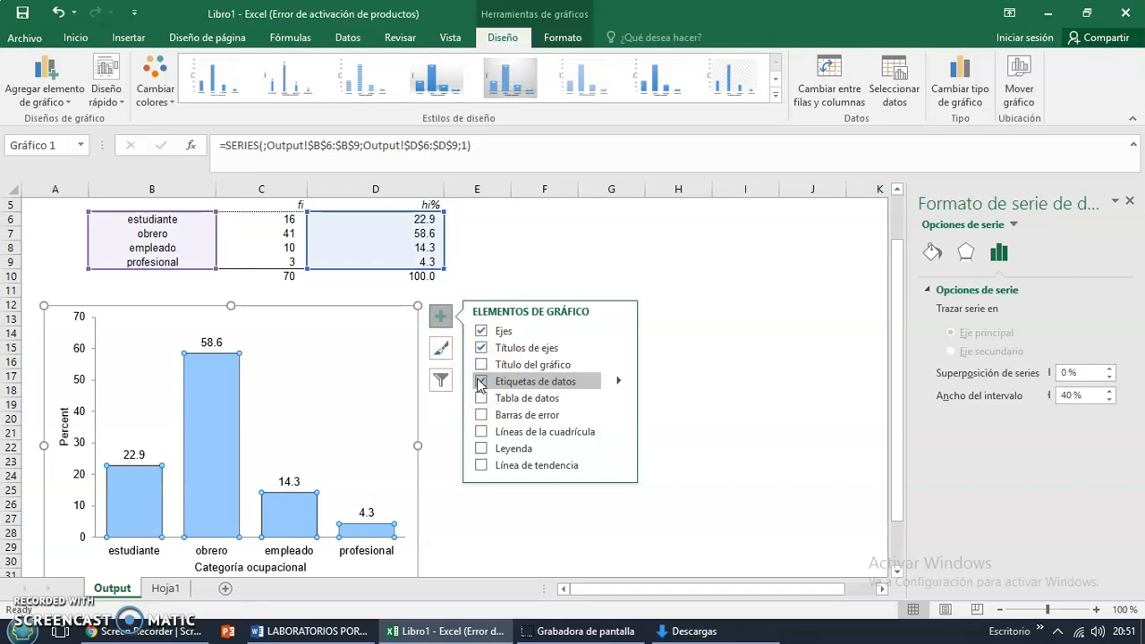
left_click(441, 391)
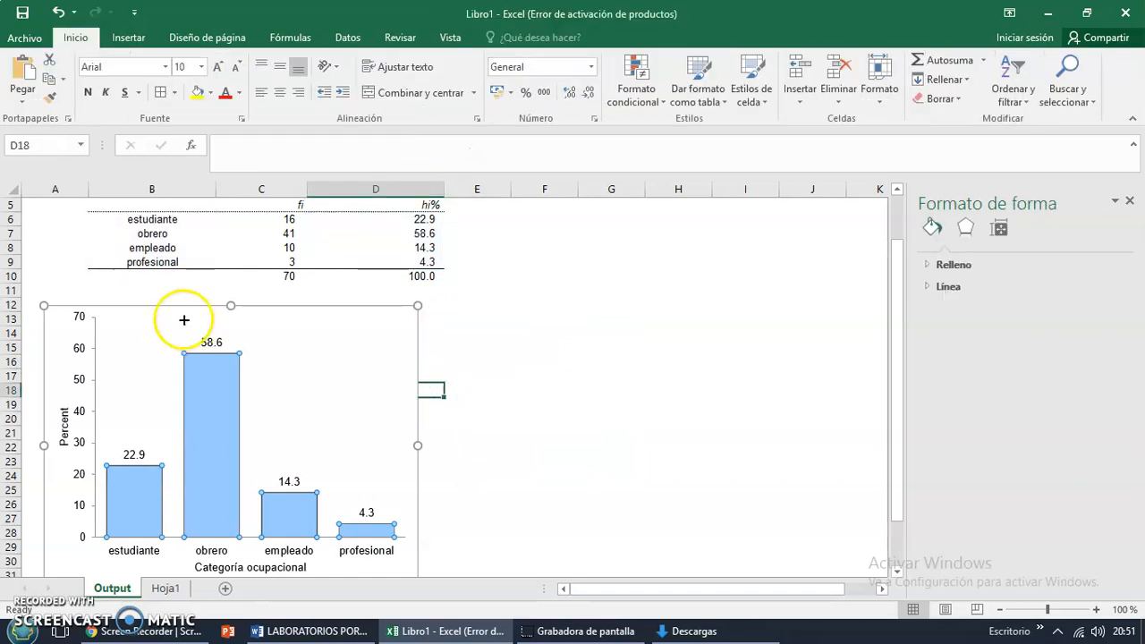
Copy the whole bar chart from Excel and paste it below the Gráfico N°1 caption in Word.
left_click(168, 309)
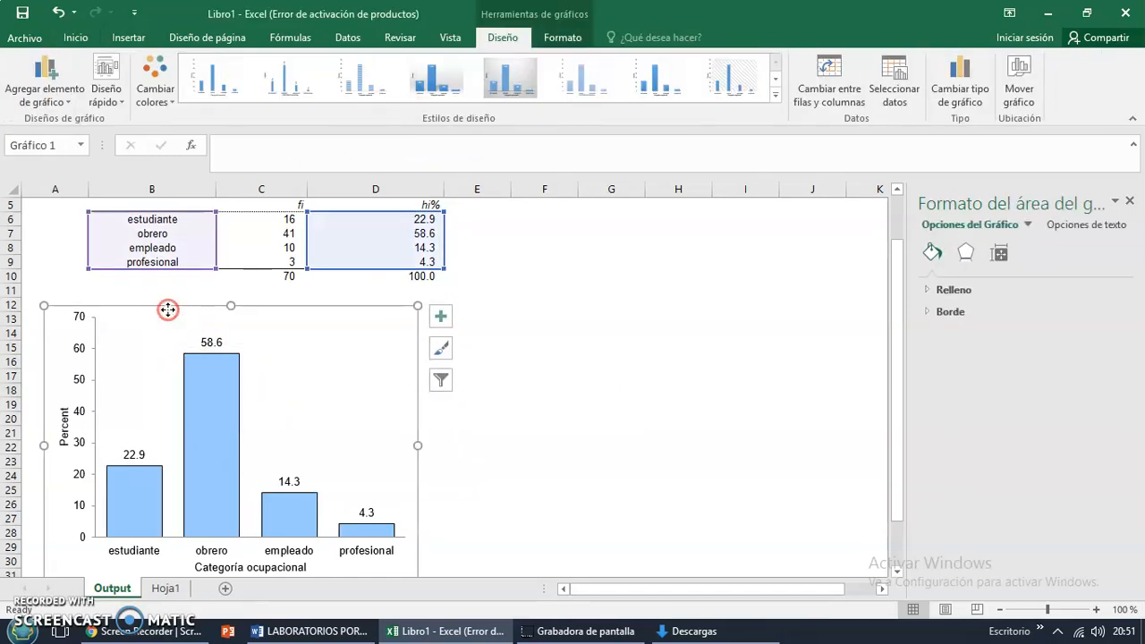
right_click(168, 310)
left_click(206, 288)
left_click(308, 630)
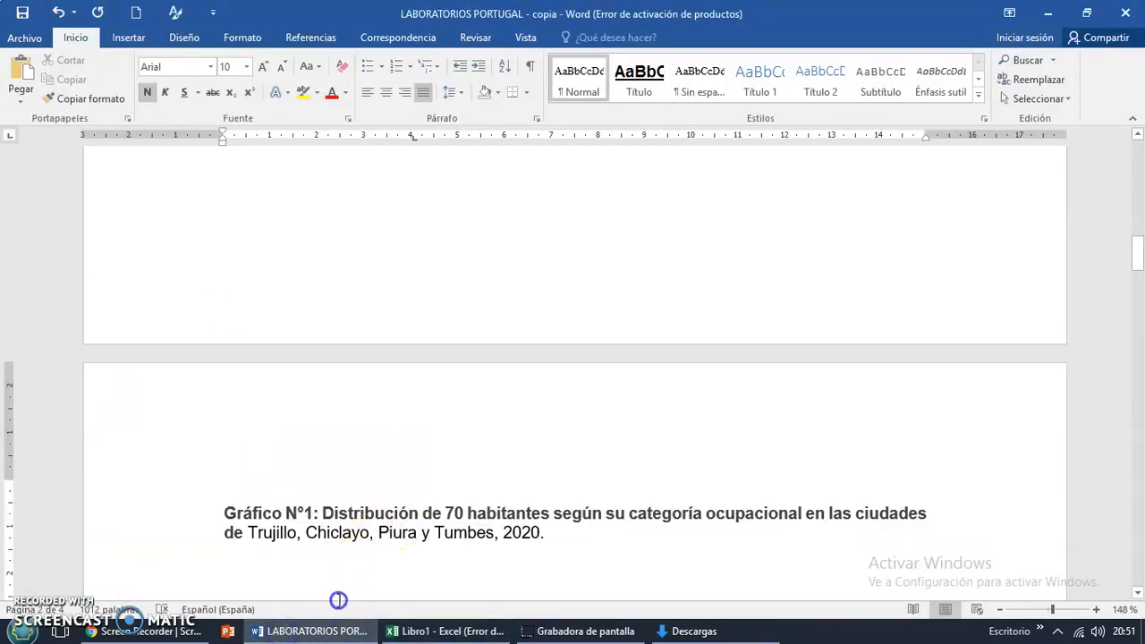
scroll(340, 591, "down", 1)
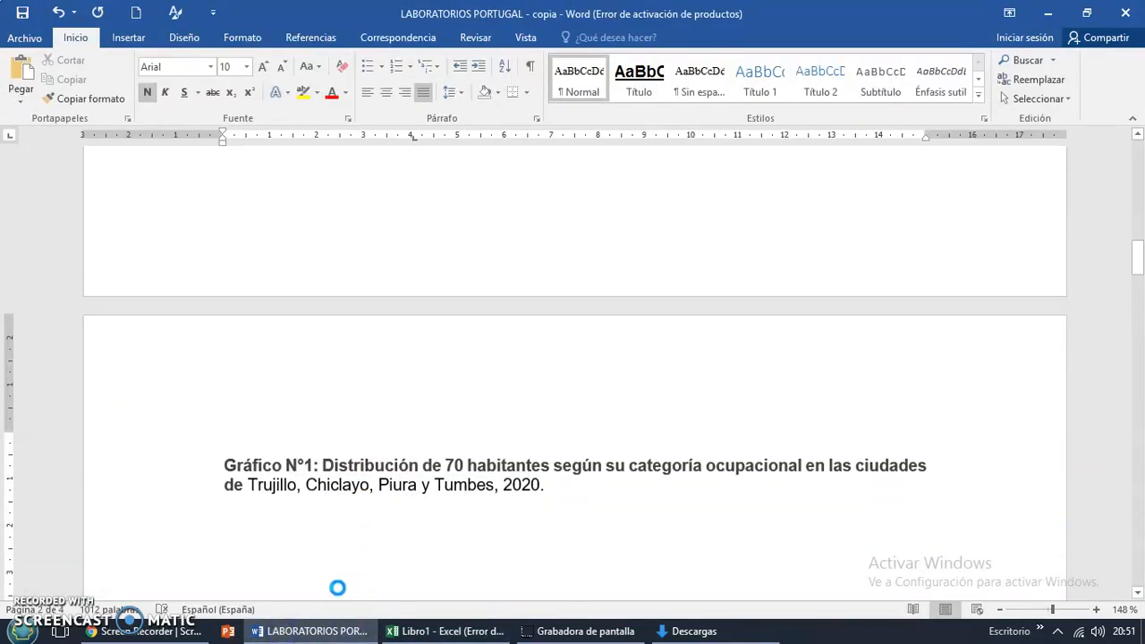
key("ctrl+v")
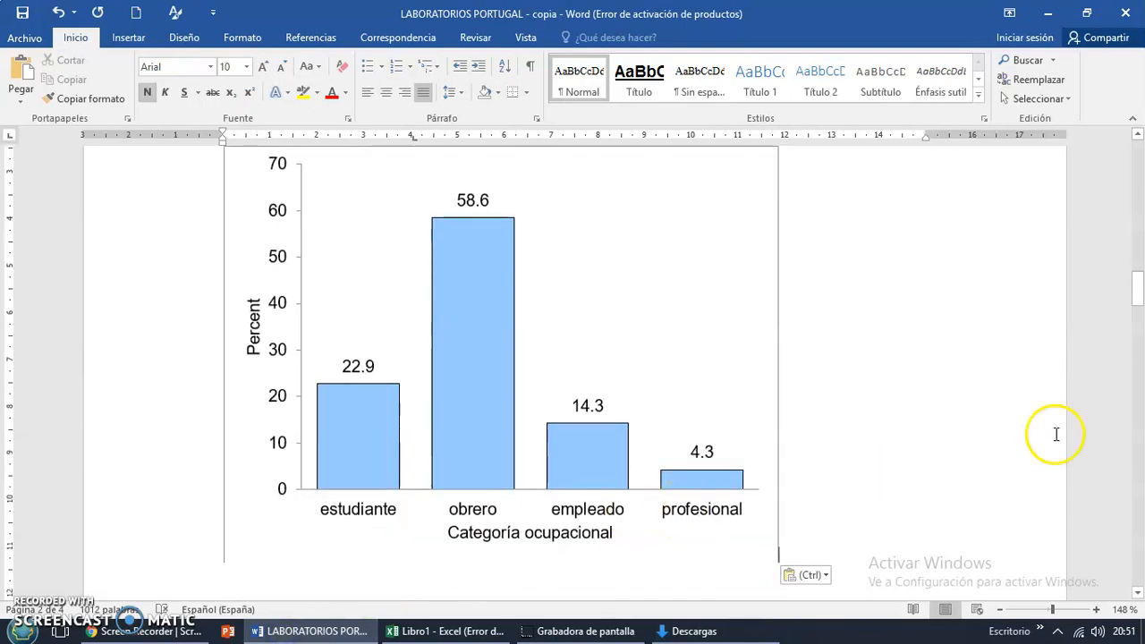
Copy the "Fuente: Encuesta – Laboratorios Portugal" and "Elaboración: Propia" notes from under the table and paste them below the chart.
left_click_drag(1139, 304, 1137, 235)
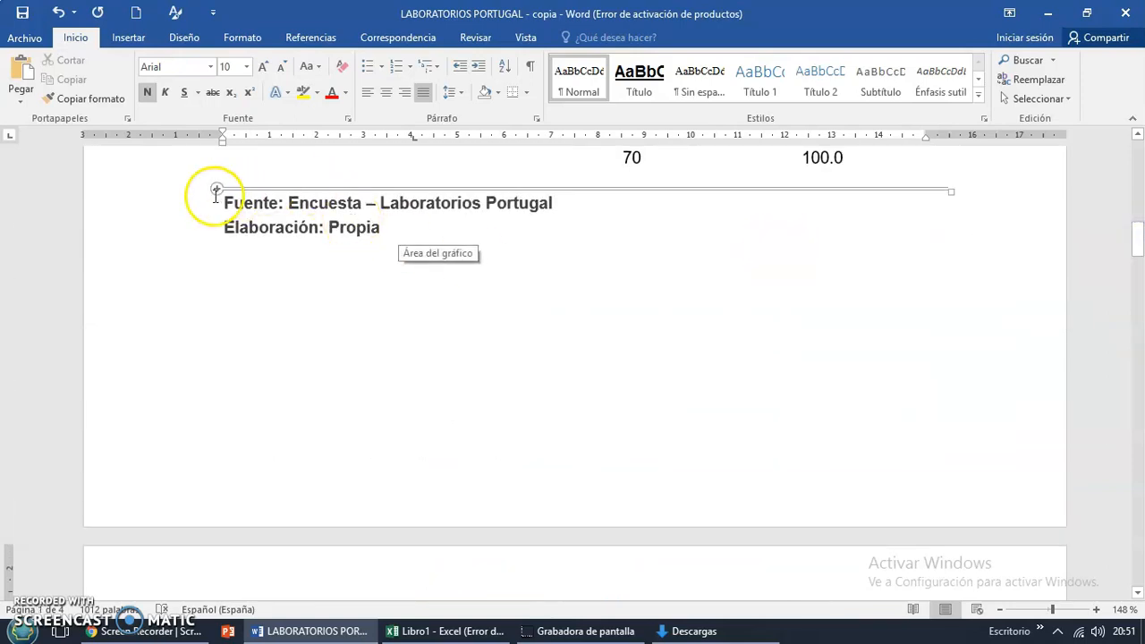
left_click_drag(218, 198, 384, 225)
key("ctrl+c")
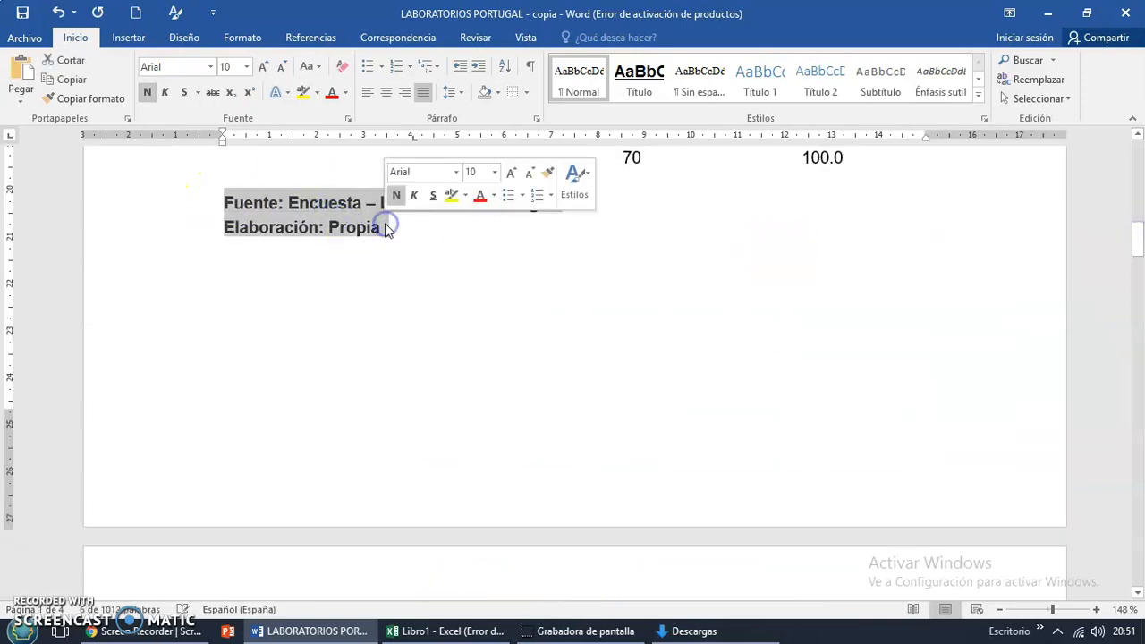
left_click_drag(1142, 224, 1122, 307)
left_click(873, 222)
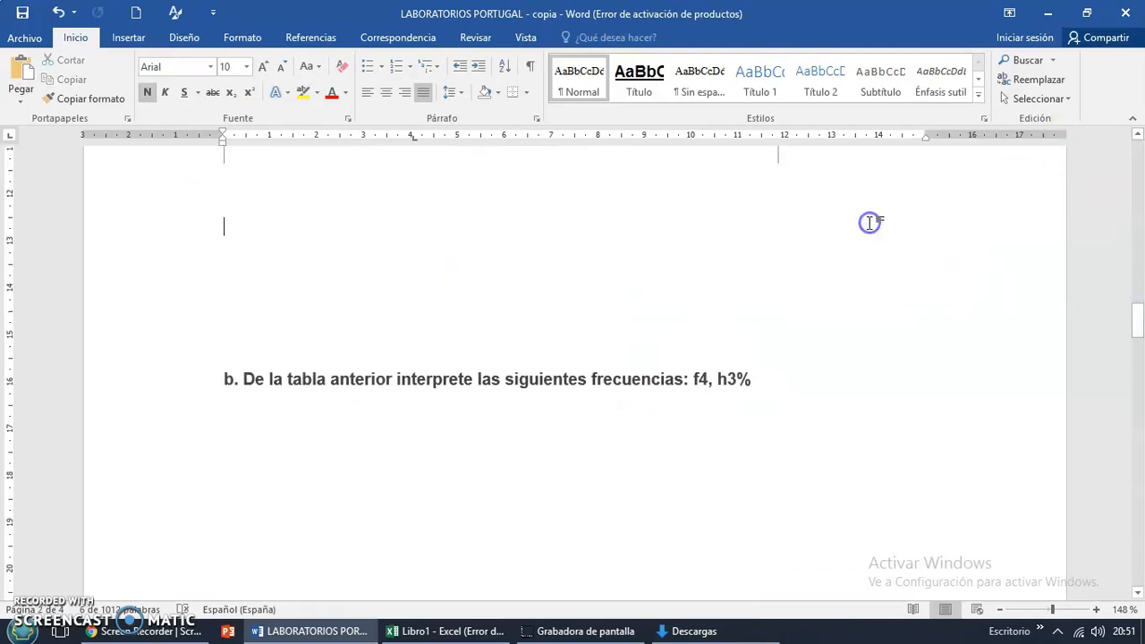
key("ctrl+v")
Delete the extra blank lines between the chart's source notes and question b, leaving one empty line.
left_click_drag(1141, 349, 1139, 321)
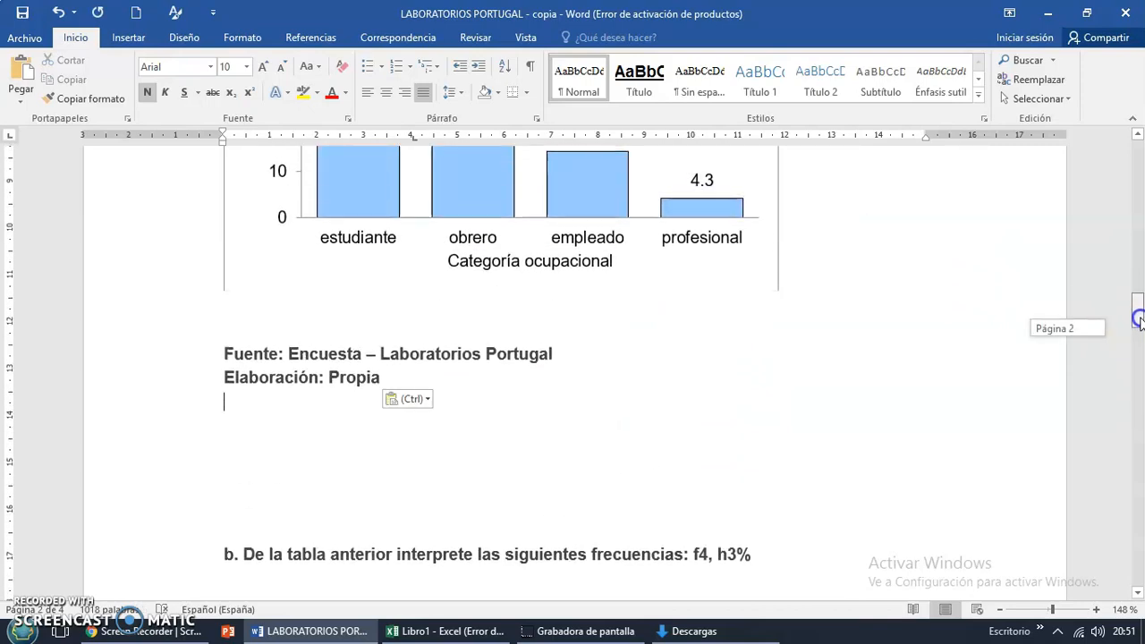
key("Delete")
key("Delete")
key("Delete")
key("Delete")
key("Delete")
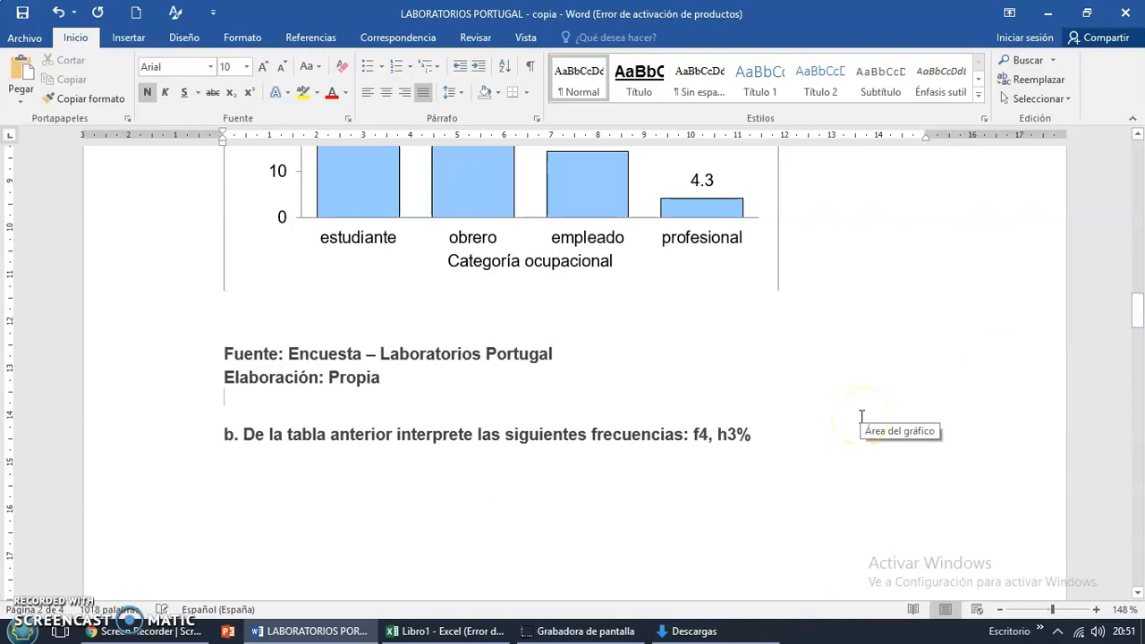
Highlight in yellow the fi value of profesional and the hi% value of empleado in TABLA N°1.
left_click_drag(1138, 312, 1136, 226)
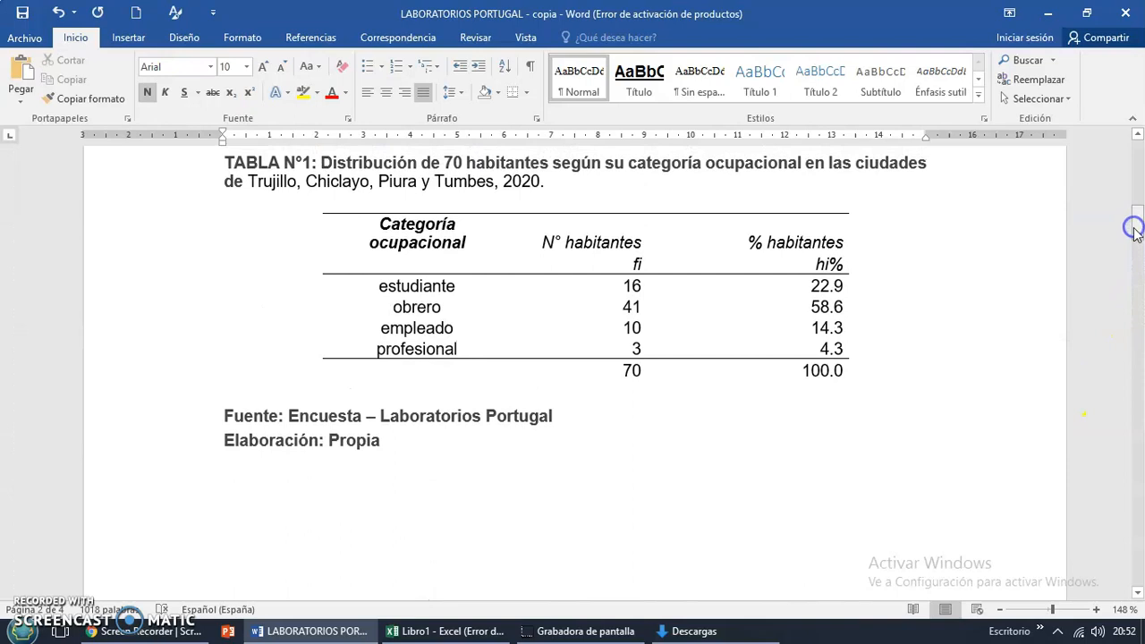
left_click(633, 347)
left_click(303, 93)
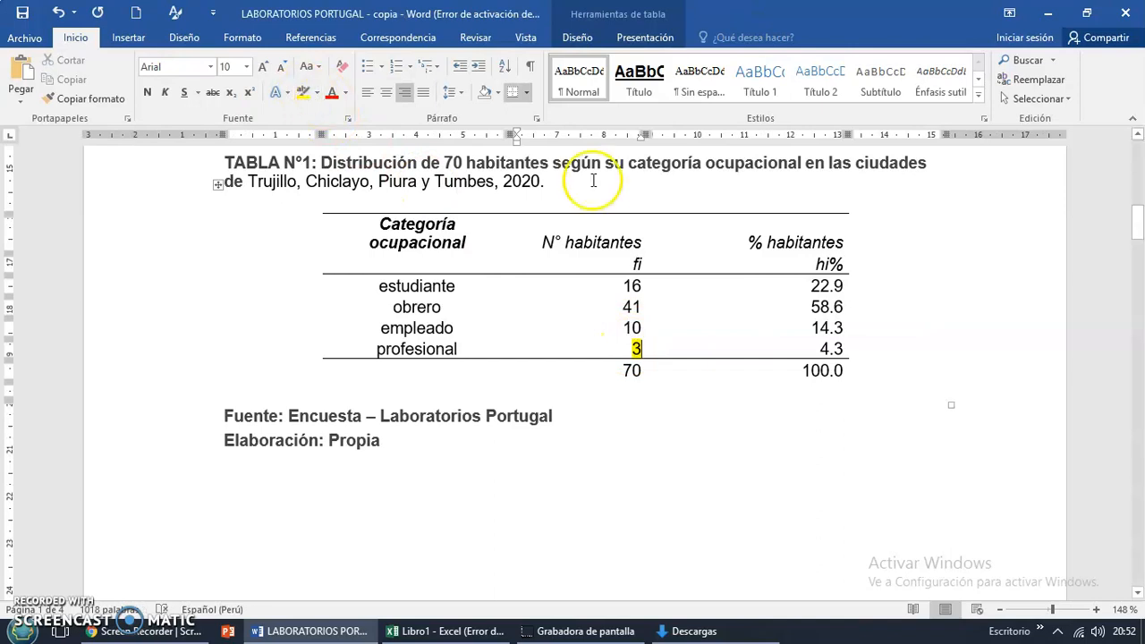
left_click(809, 325)
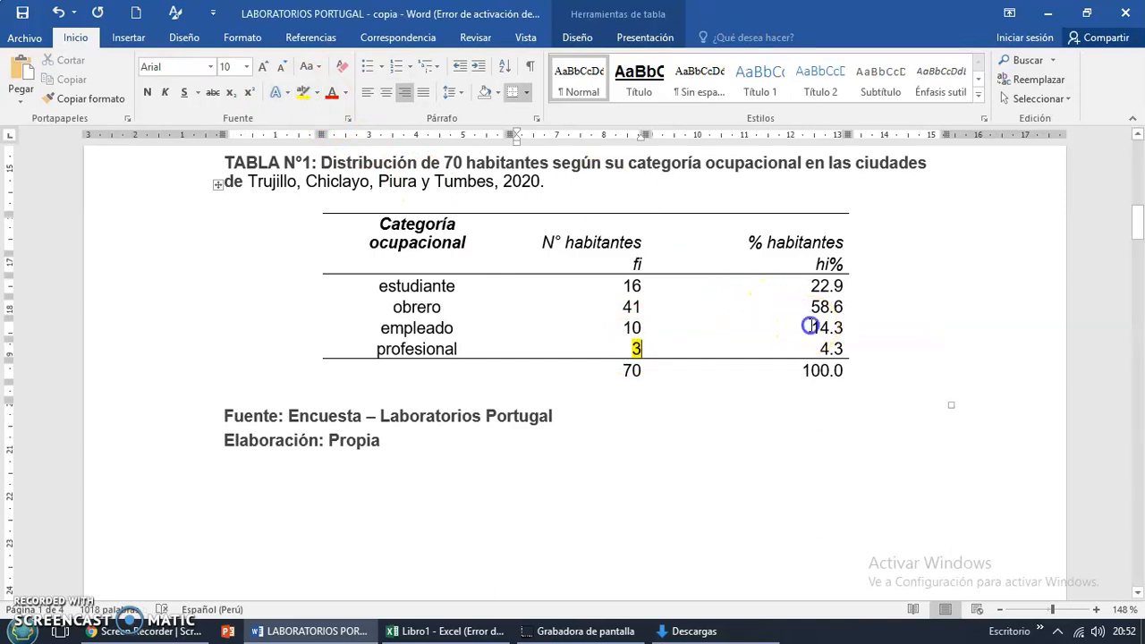
left_click(305, 92)
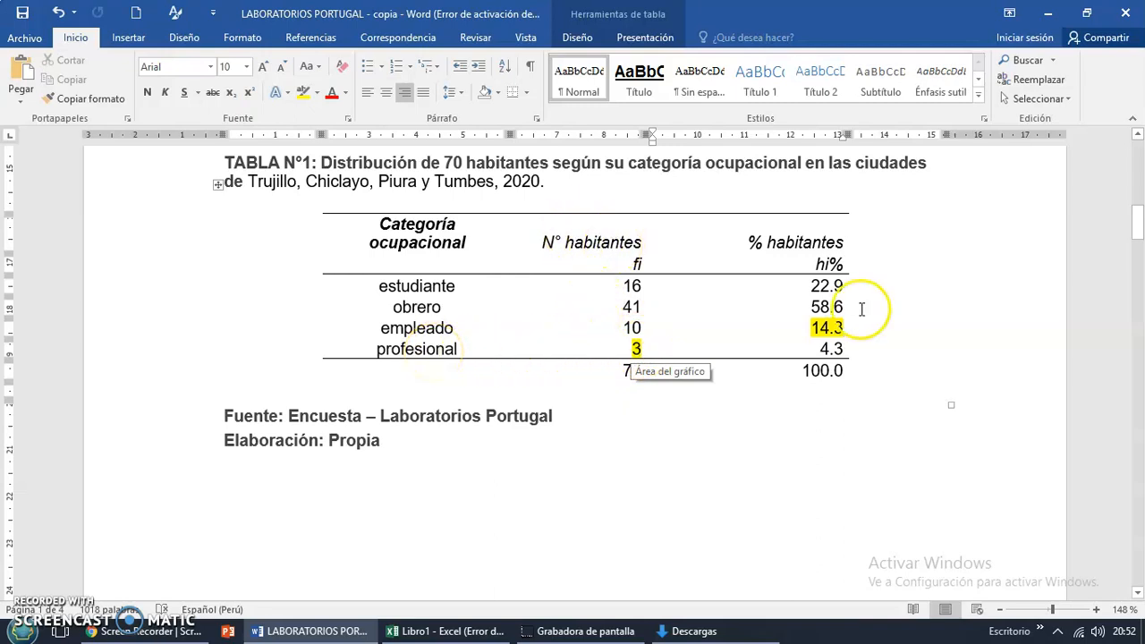
Write the answer "f4= 3 habitantes de los 70 seleccionados son profesionales." at the left margin below question b.
left_click_drag(1134, 215, 1139, 324)
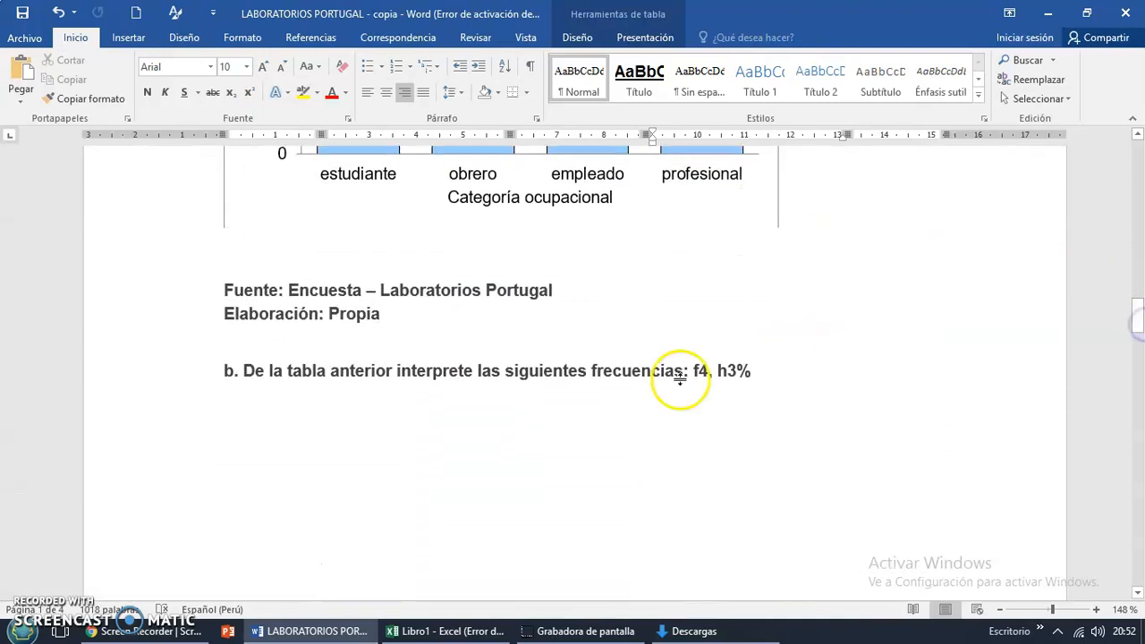
left_click(463, 408)
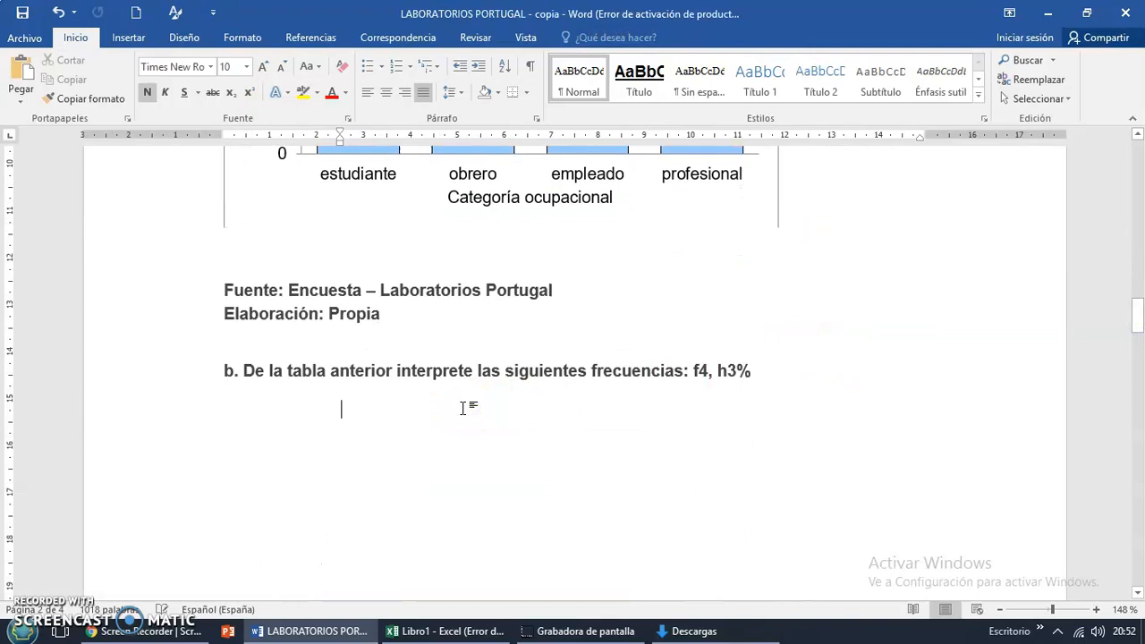
type("f")
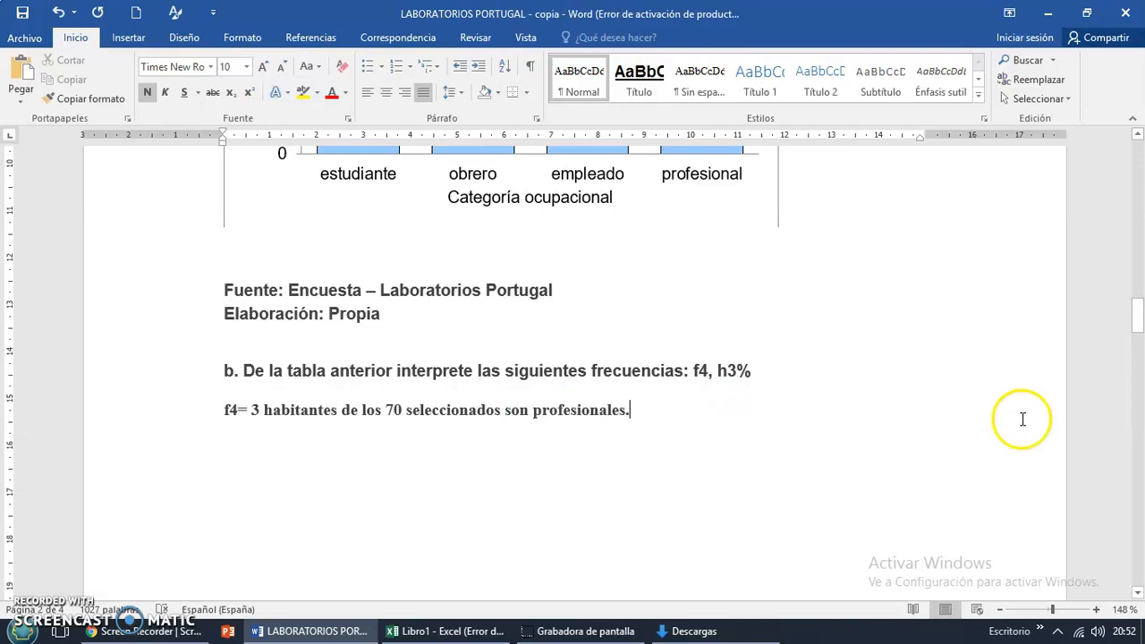
Check the empleado row in TABLA N°1 and write "h 3%= el 14.3% de los habitantes son empleados." below the f4 answer.
left_click_drag(1136, 329, 1129, 234)
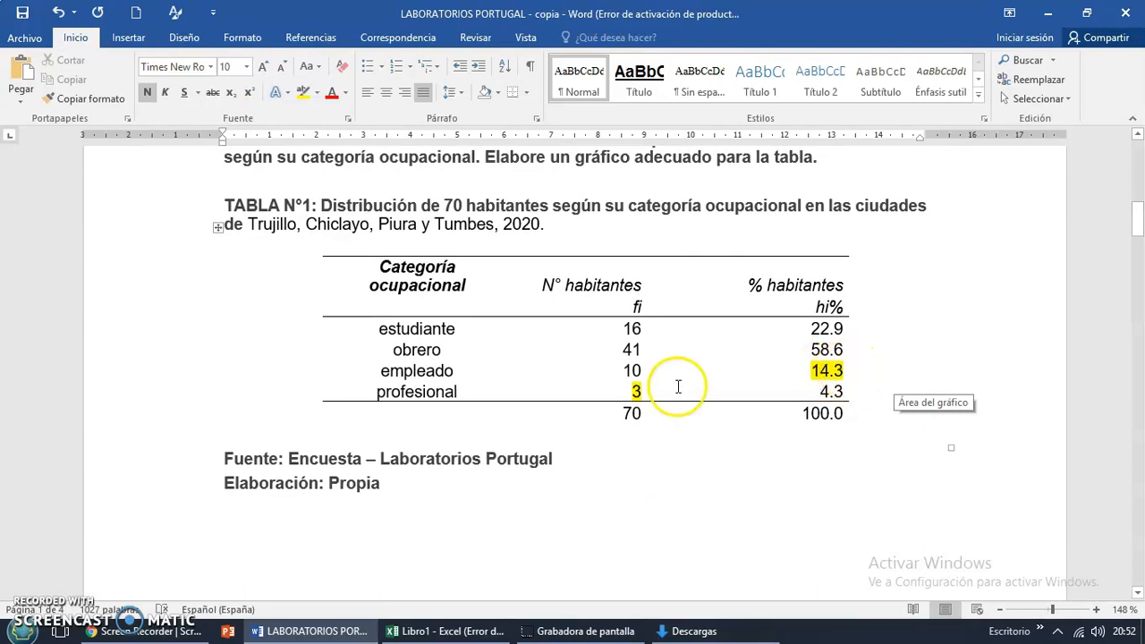
left_click(454, 370)
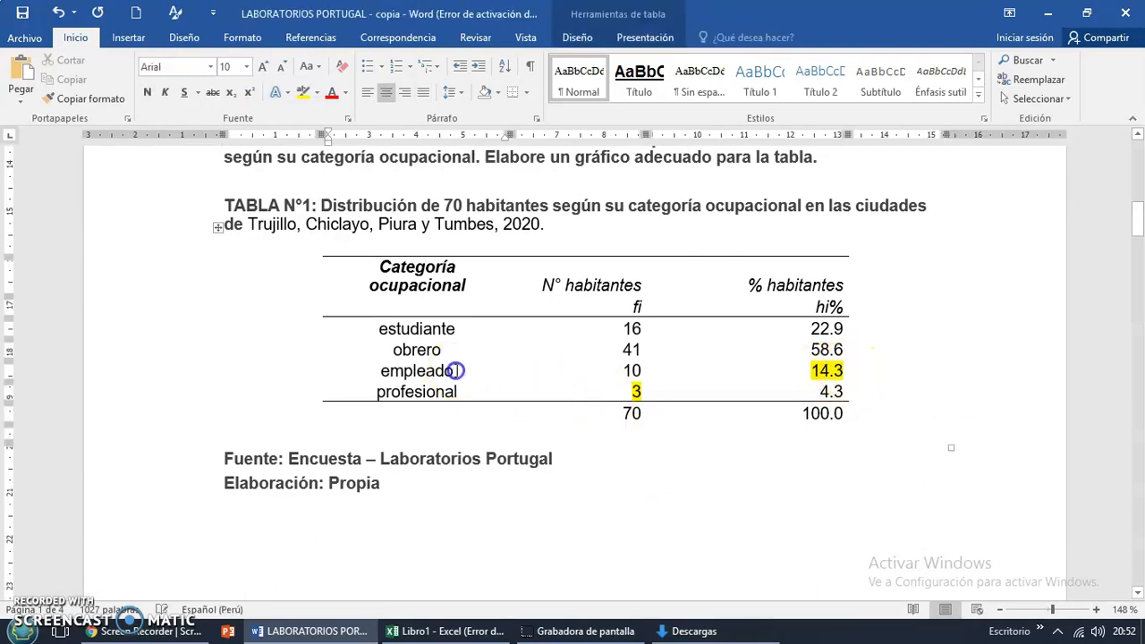
left_click_drag(454, 371, 384, 370)
left_click_drag(1137, 235, 1139, 335)
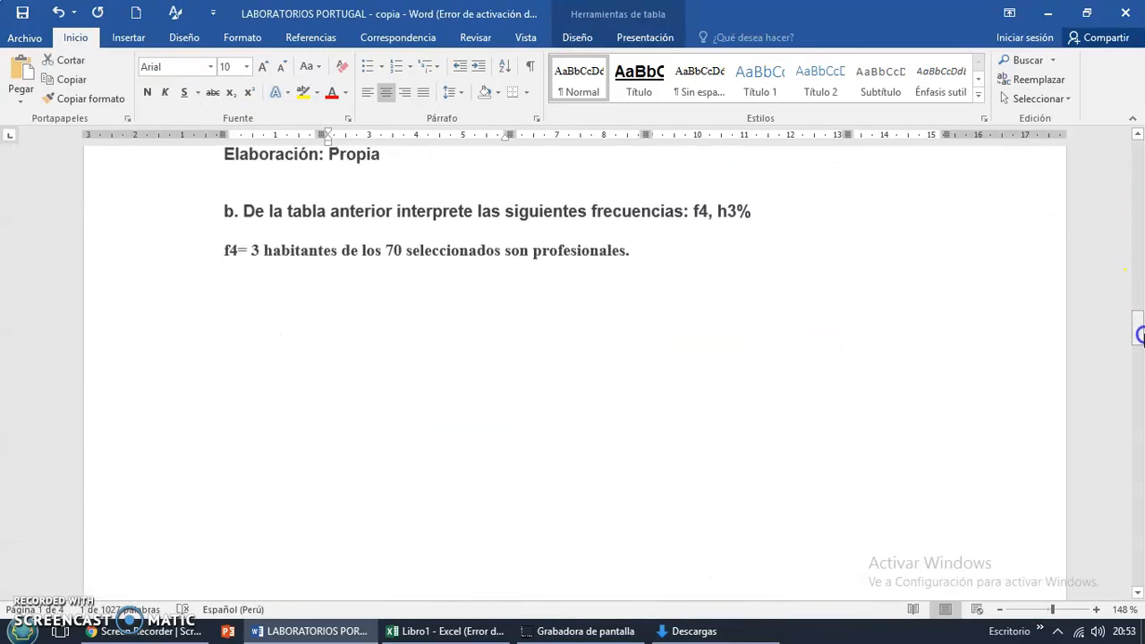
left_click(512, 302)
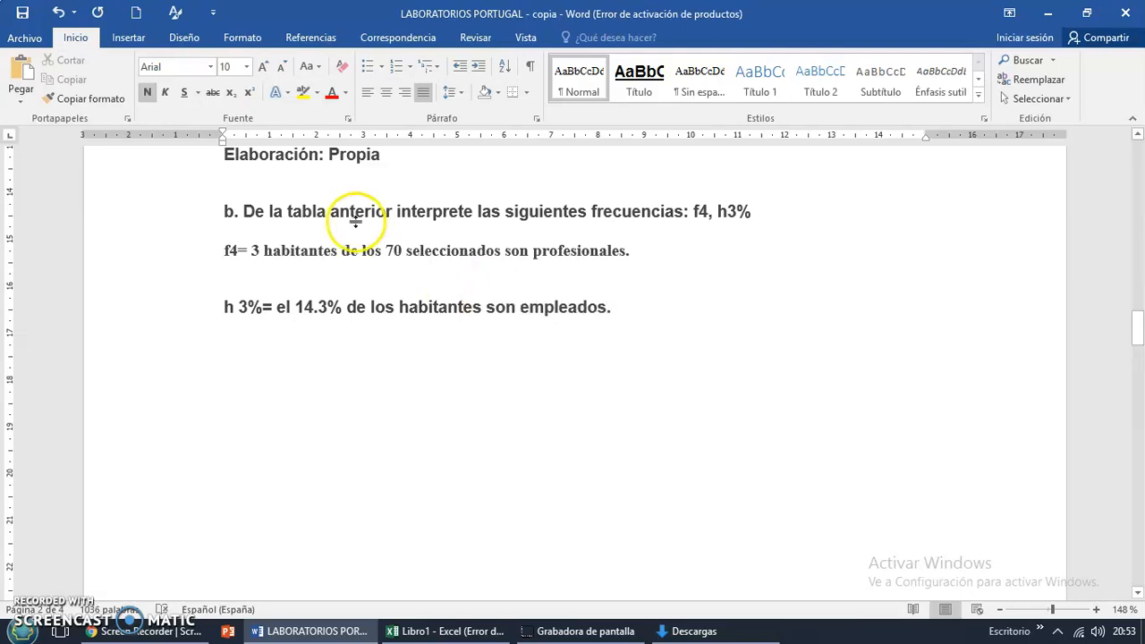
left_click(1140, 335)
mouse_move(1139, 335)
left_mouse_down()
mouse_move(1126, 213)
mouse_move(1129, 324)
left_mouse_up()
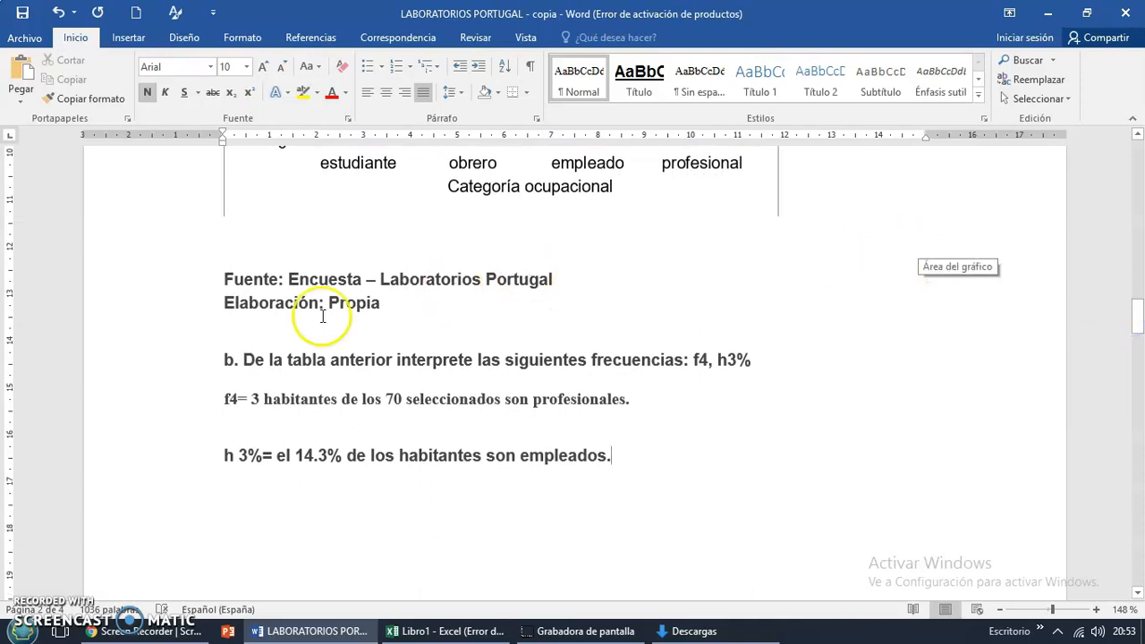